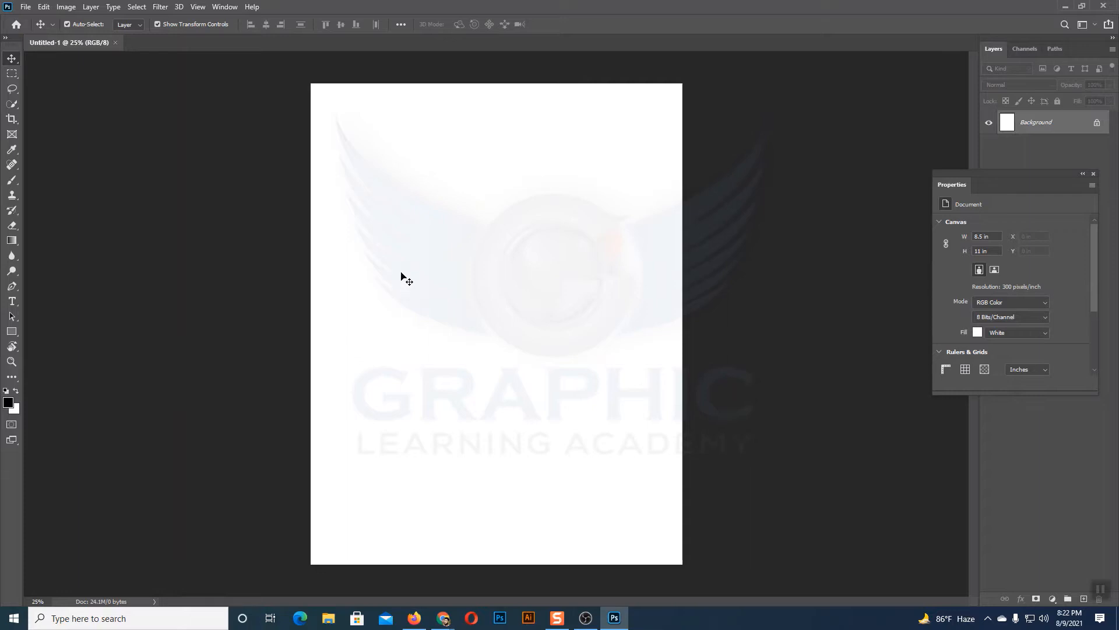
Draw a black rectangle about 2072 × 1112 px across the upper part of the page with the Rectangle tool.
{"action": "key", "text": "super+plus"}
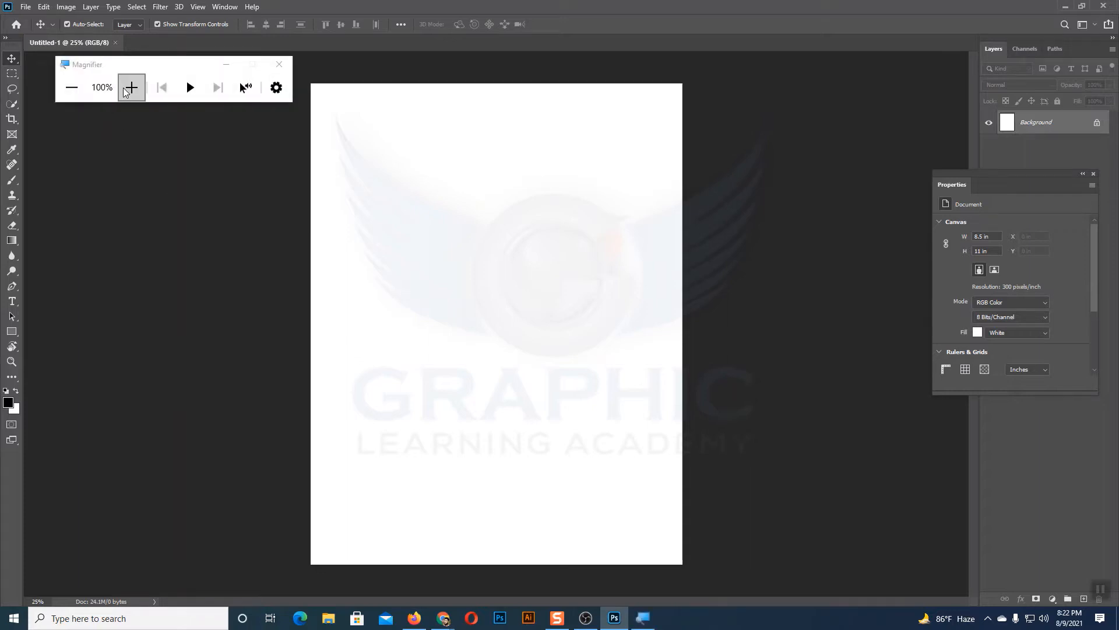
{"action": "left_click", "coordinate": [130, 88]}
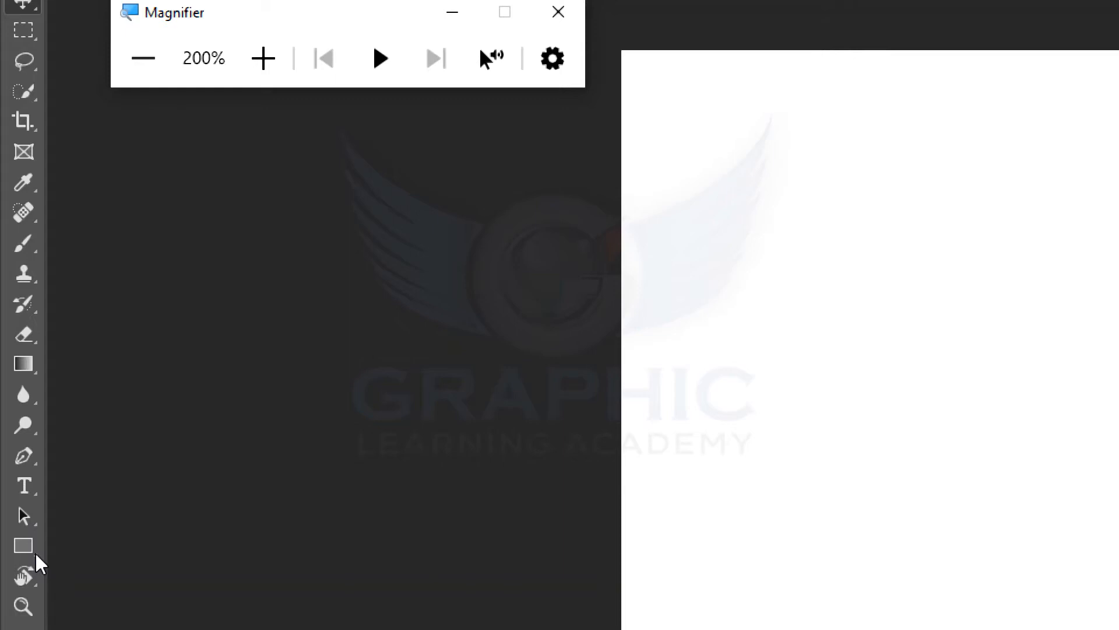
{"action": "left_click", "coordinate": [143, 57]}
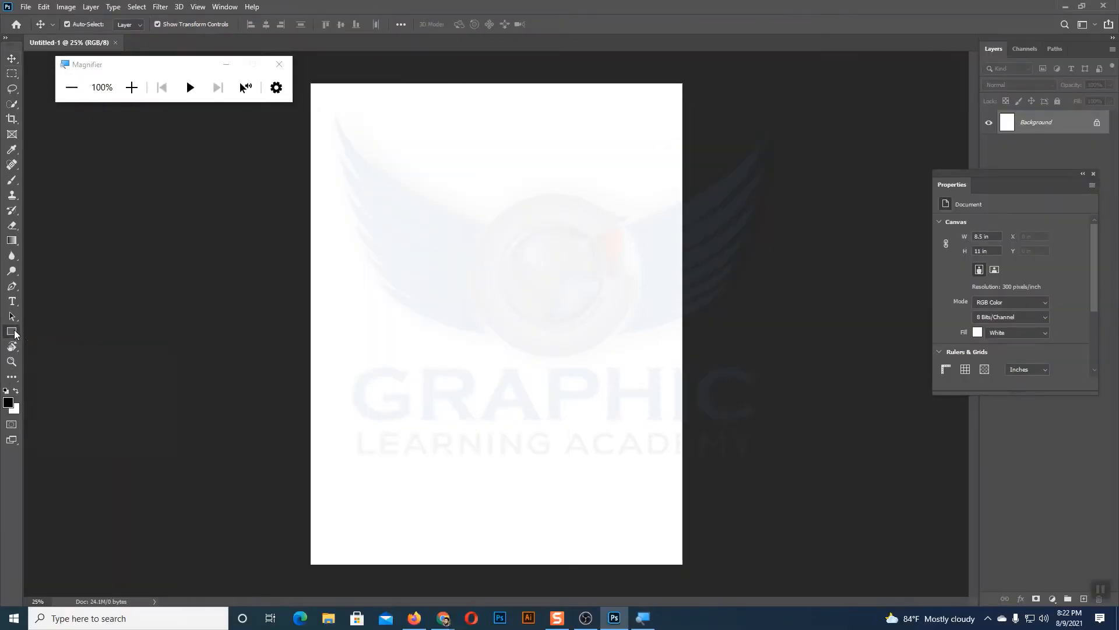
{"action": "left_click", "coordinate": [13, 332]}
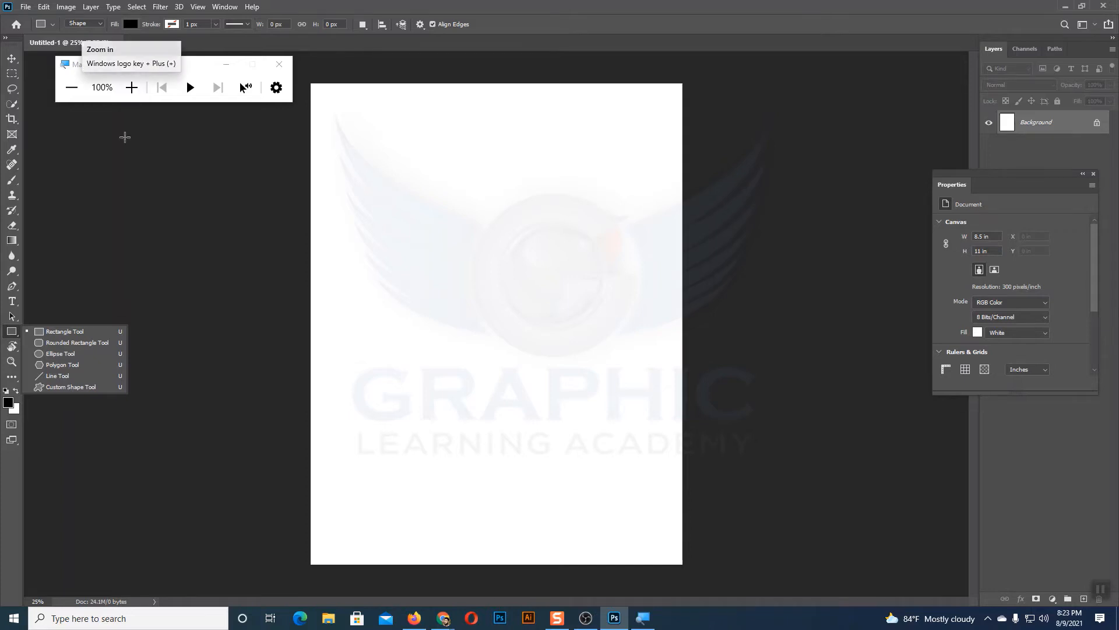
{"action": "left_click", "coordinate": [70, 331]}
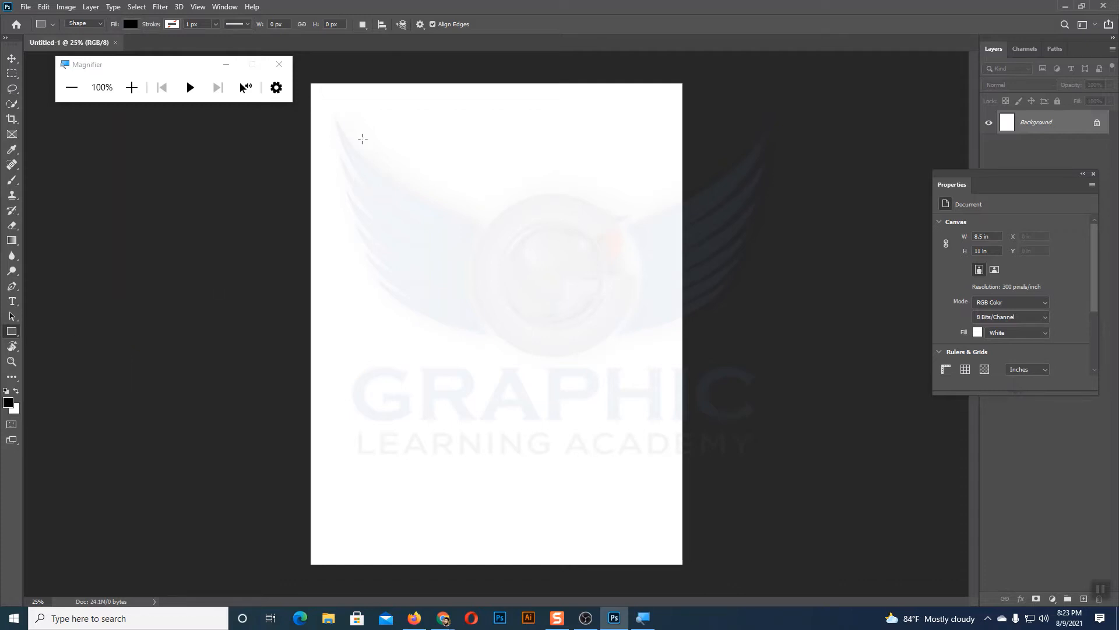
{"action": "left_click_drag", "start_coordinate": [346, 115], "coordinate": [648, 276]}
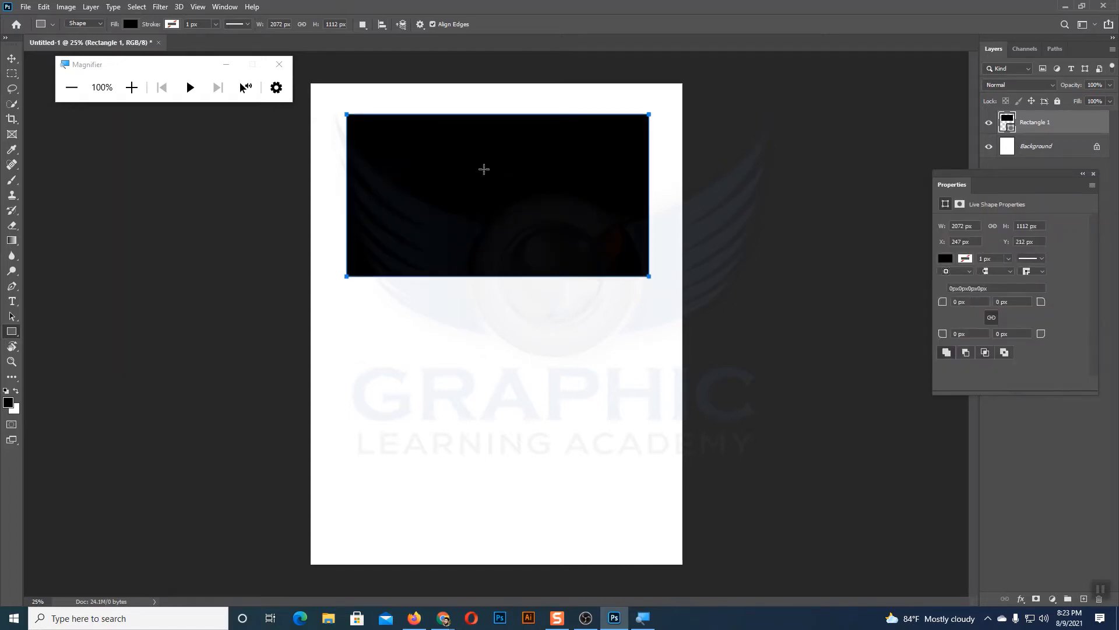
{"action": "left_click", "coordinate": [13, 59]}
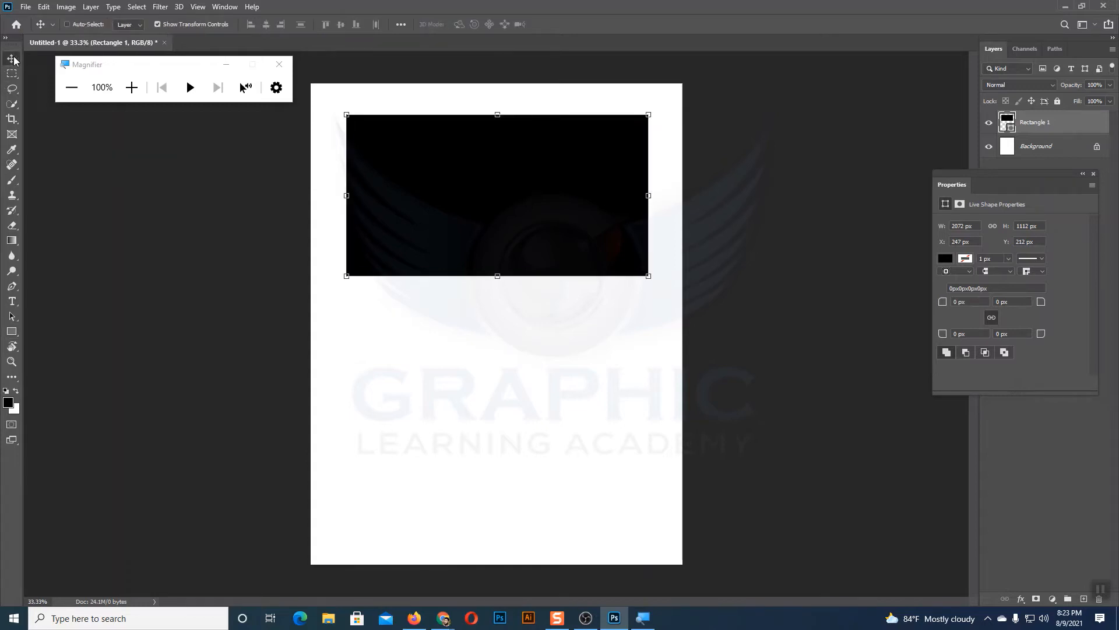
Draw a black rounded rectangle about 2041 × 617 px with 10 px corners below the first rectangle.
{"action": "key", "text": "ctrl+plus"}
{"action": "left_click_drag", "start_coordinate": [380, 273], "coordinate": [372, 323]}
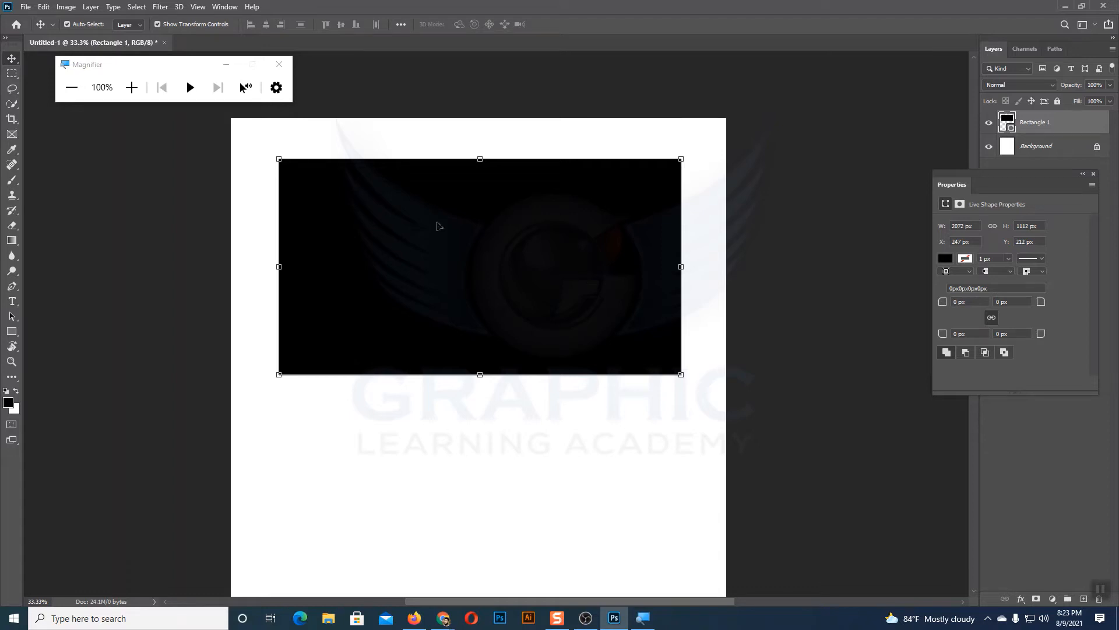
{"action": "scroll", "coordinate": [515, 241], "scroll_direction": "down", "scroll_amount": 1}
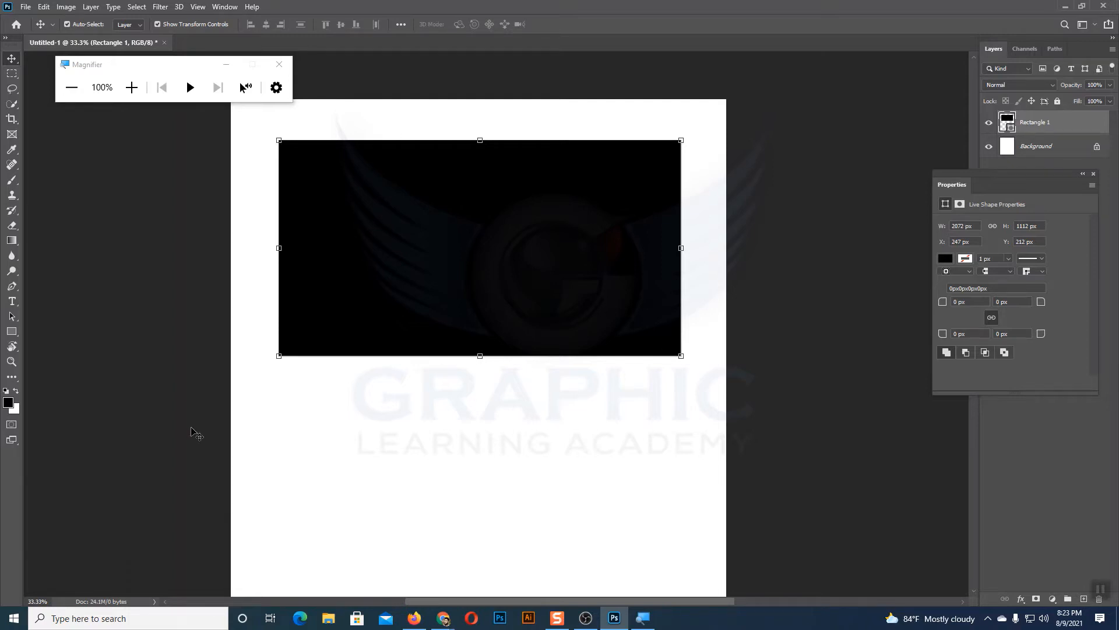
{"action": "left_click", "coordinate": [17, 331]}
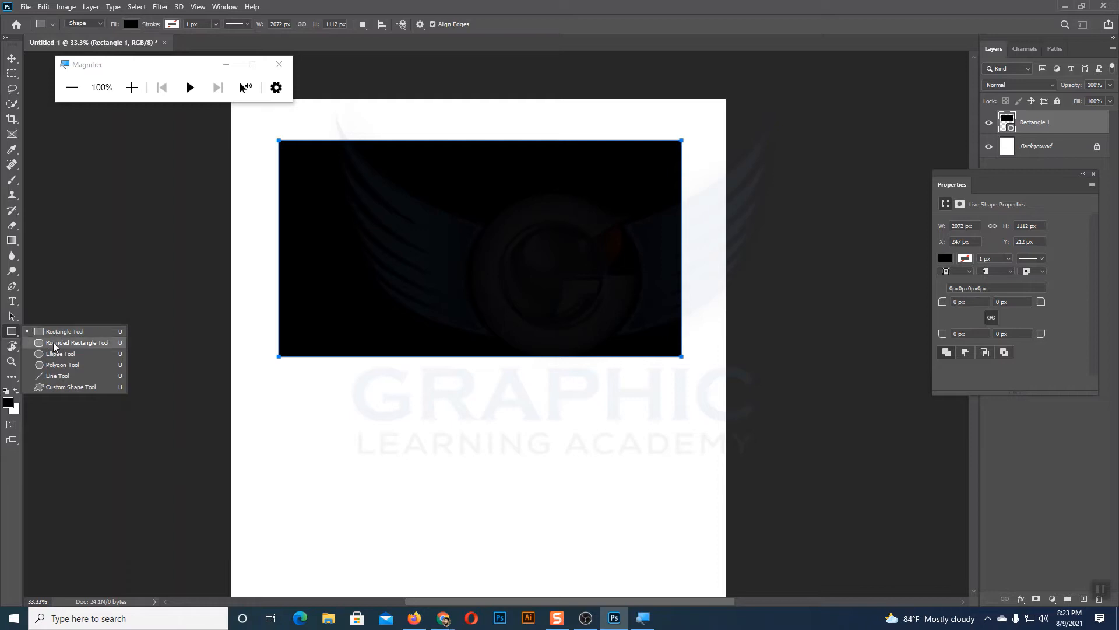
{"action": "left_click", "coordinate": [68, 344]}
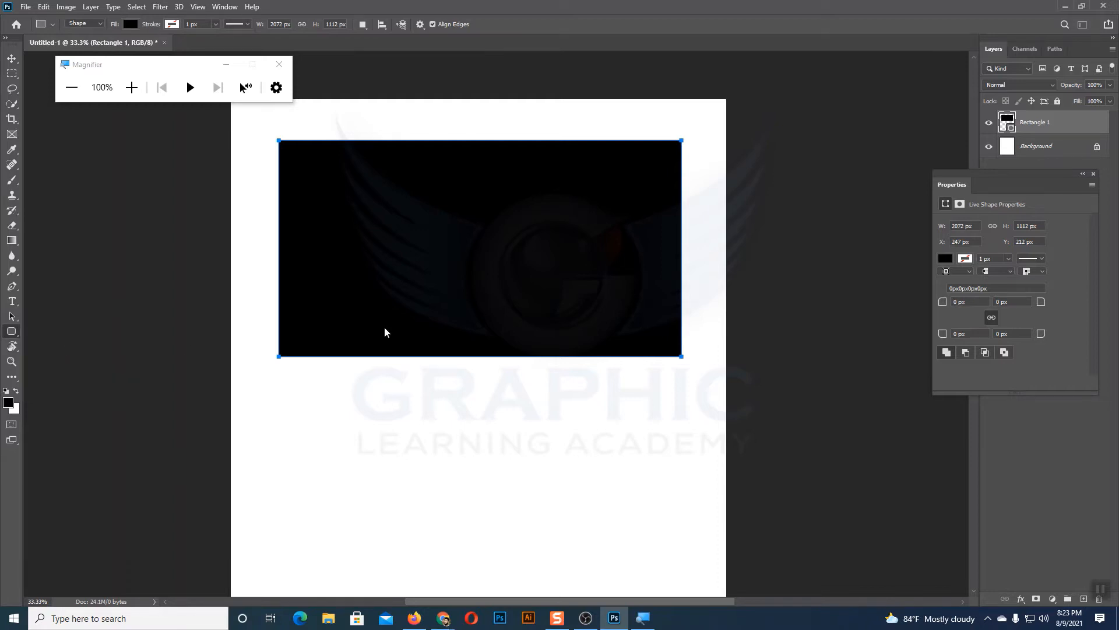
{"action": "scroll", "coordinate": [499, 275], "scroll_direction": "down", "scroll_amount": 4}
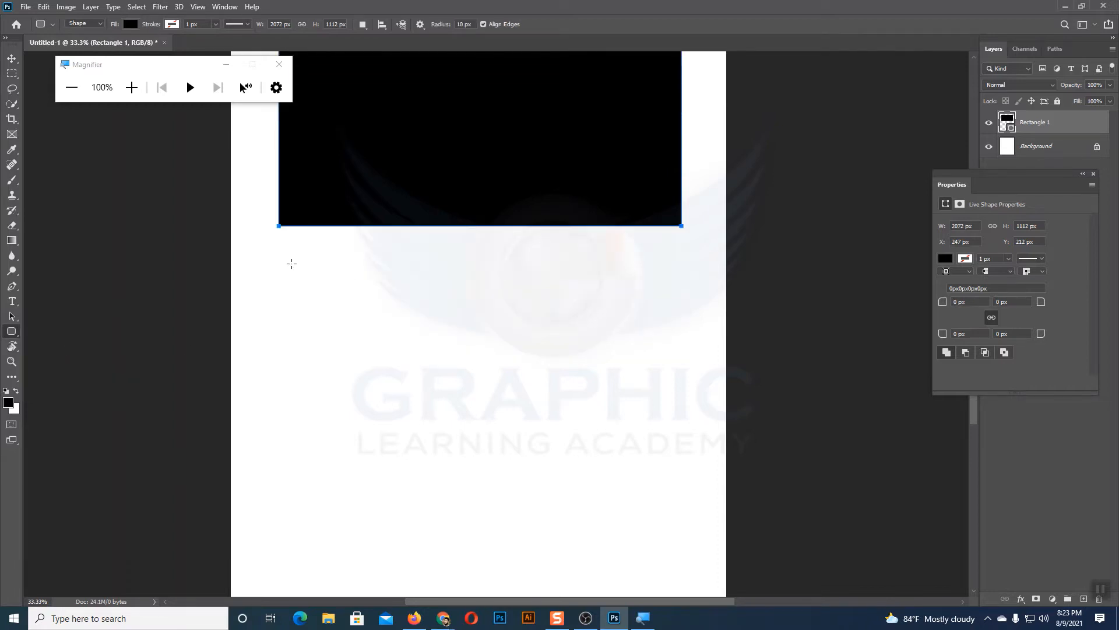
{"action": "left_click_drag", "start_coordinate": [276, 274], "coordinate": [671, 393]}
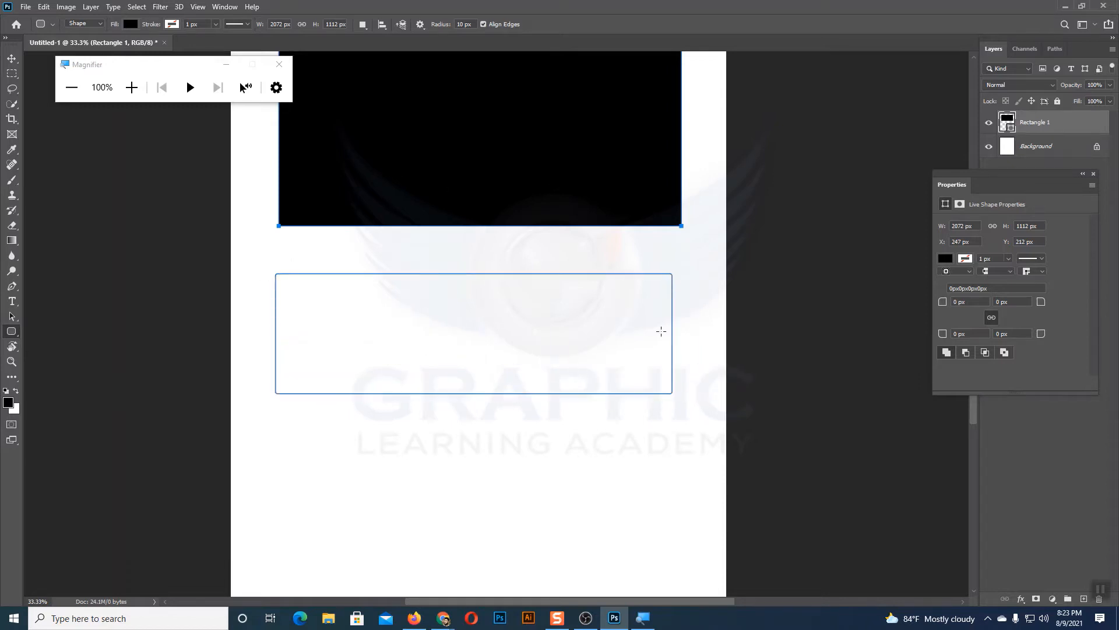
{"action": "scroll", "coordinate": [576, 175], "scroll_direction": "up", "scroll_amount": 2}
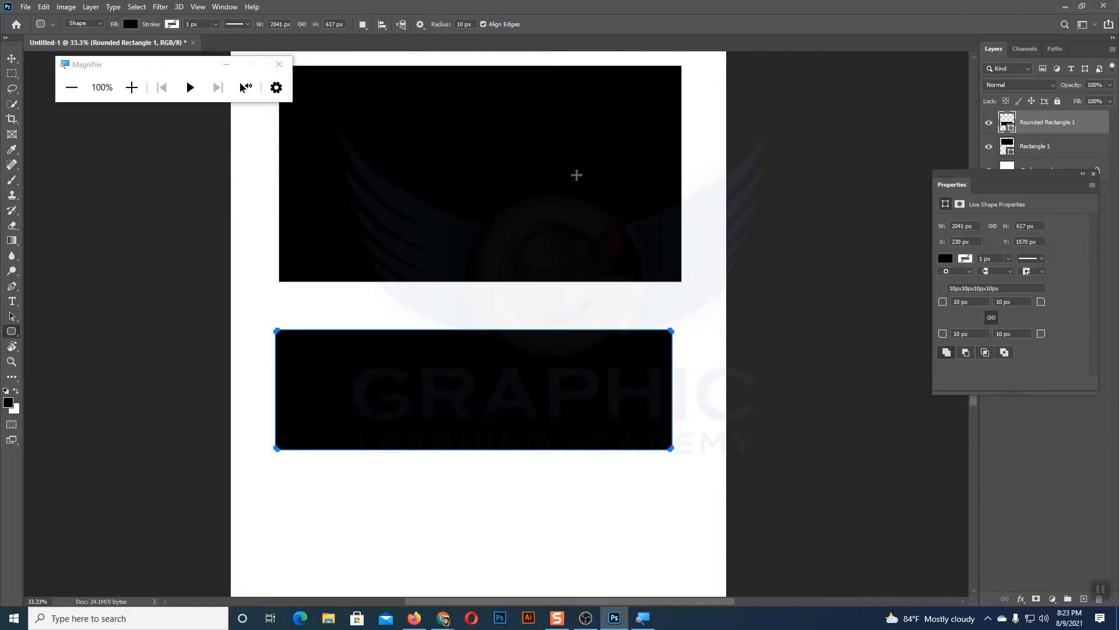
Magnify the screen to 200% and compare the corners of the plain rectangle with those of the rounded one.
{"action": "left_click", "coordinate": [131, 88]}
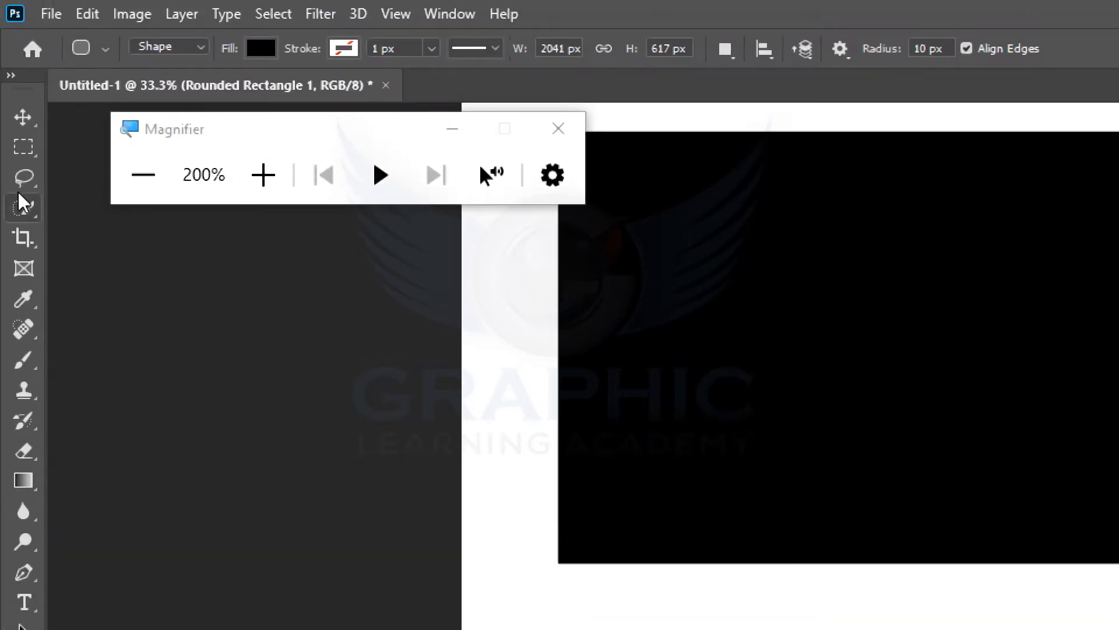
{"action": "left_click", "coordinate": [22, 118]}
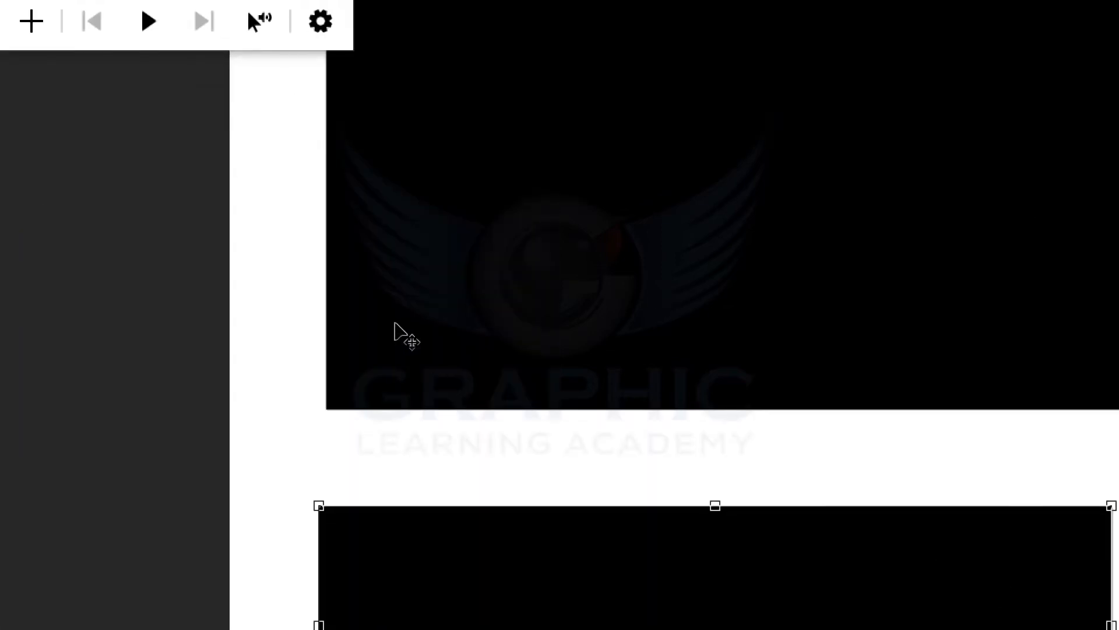
{"action": "left_click", "coordinate": [408, 349]}
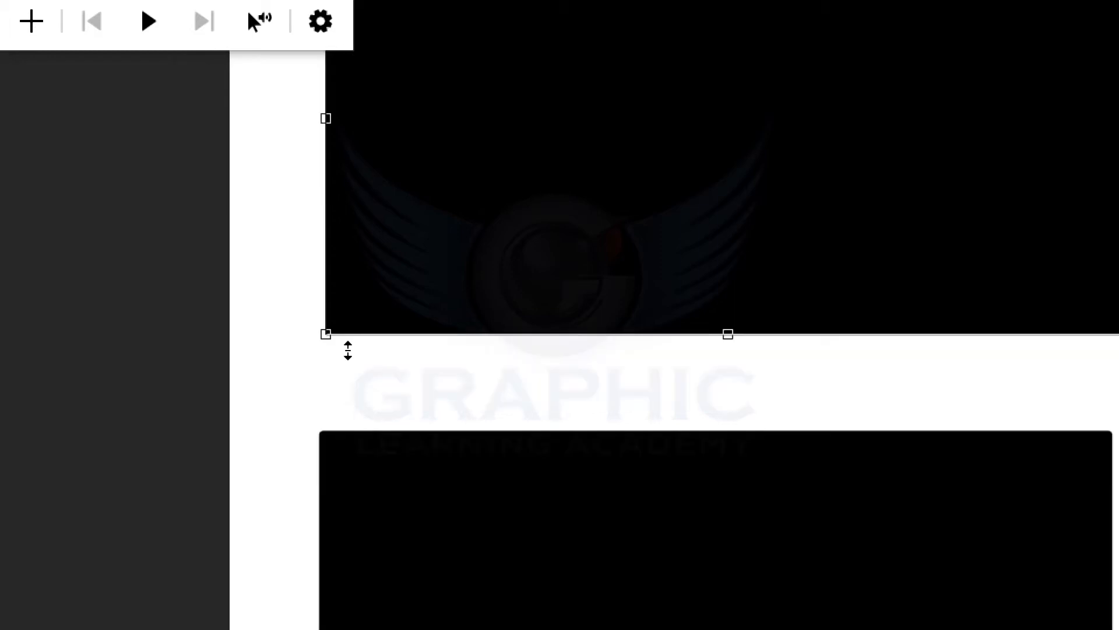
{"action": "left_click", "coordinate": [375, 375]}
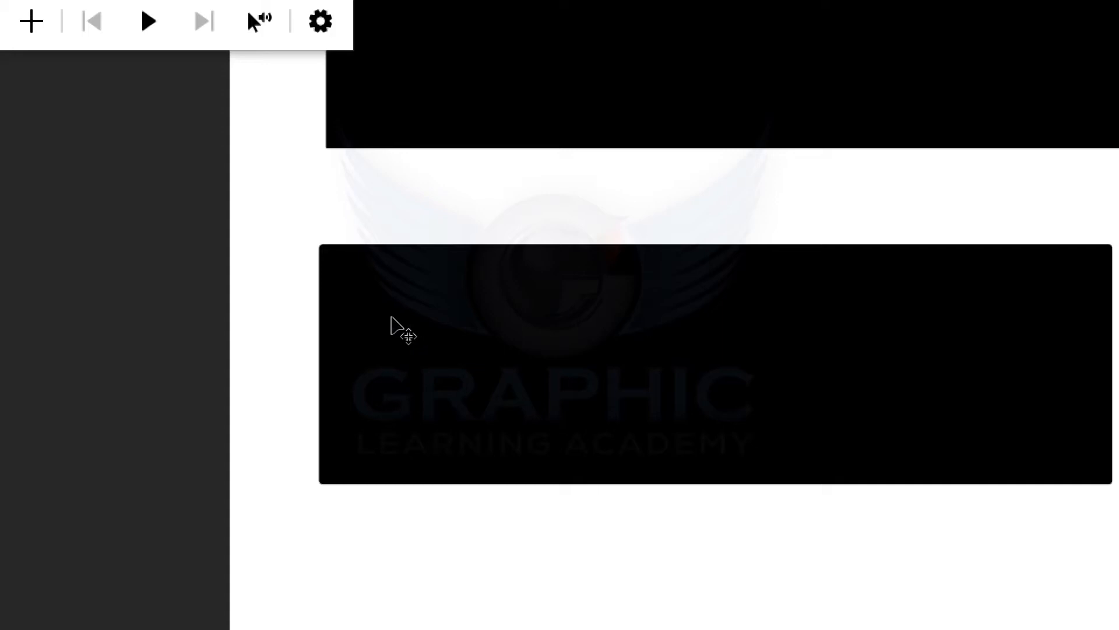
{"action": "left_click", "coordinate": [392, 327]}
{"action": "left_click", "coordinate": [379, 220]}
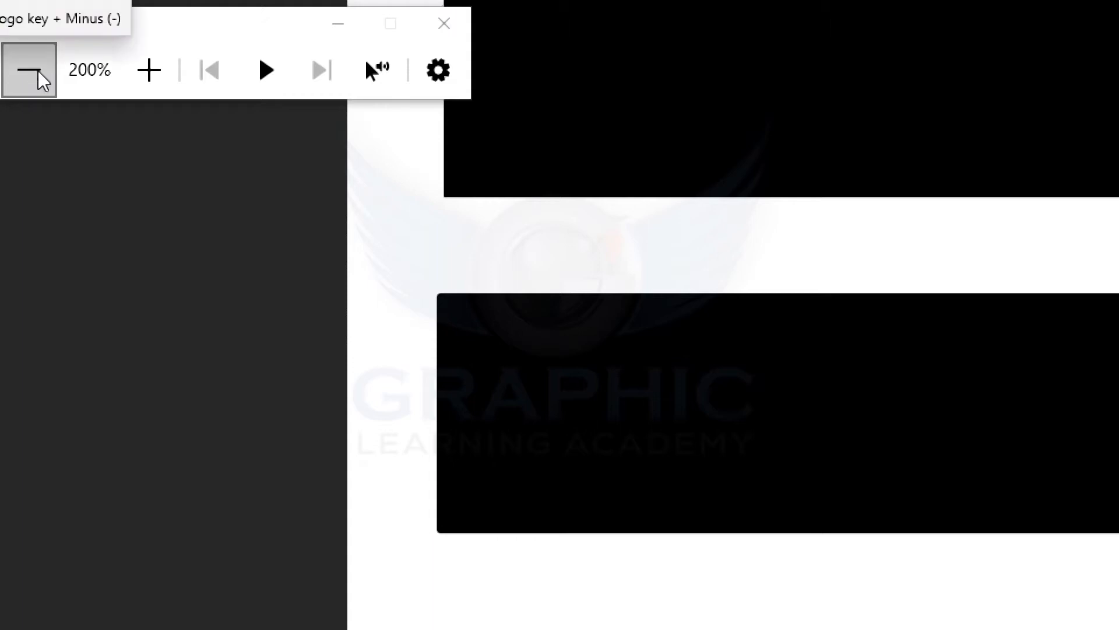
{"action": "left_click", "coordinate": [39, 72]}
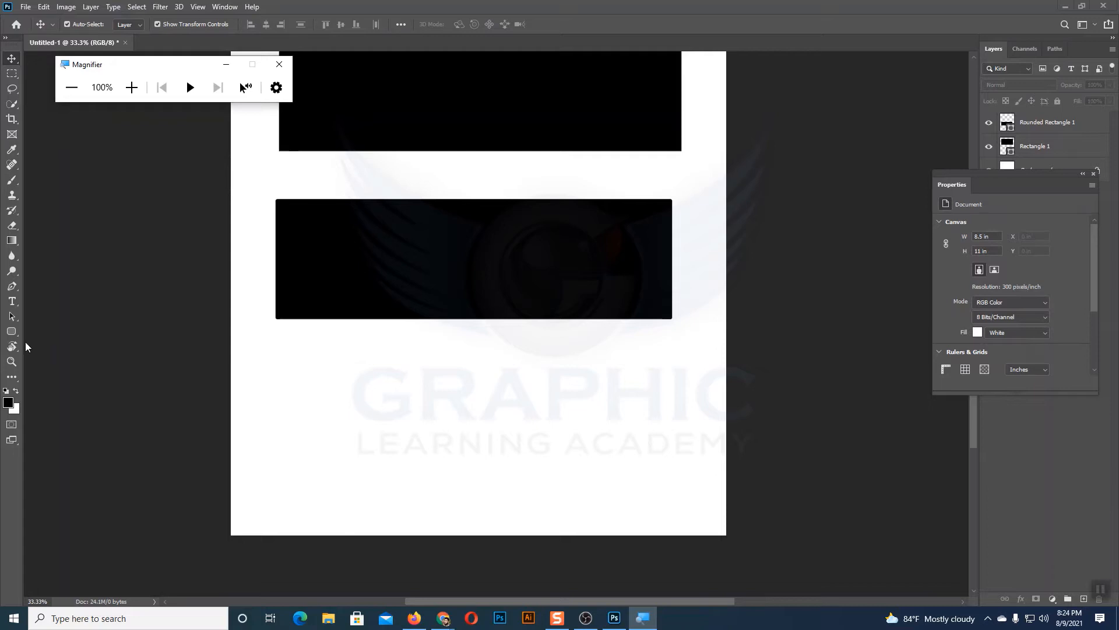
Draw a nearly circular black ellipse about 502 × 488 px below the rounded rectangle with the Ellipse tool.
{"action": "left_click", "coordinate": [13, 332]}
{"action": "left_click", "coordinate": [13, 332]}
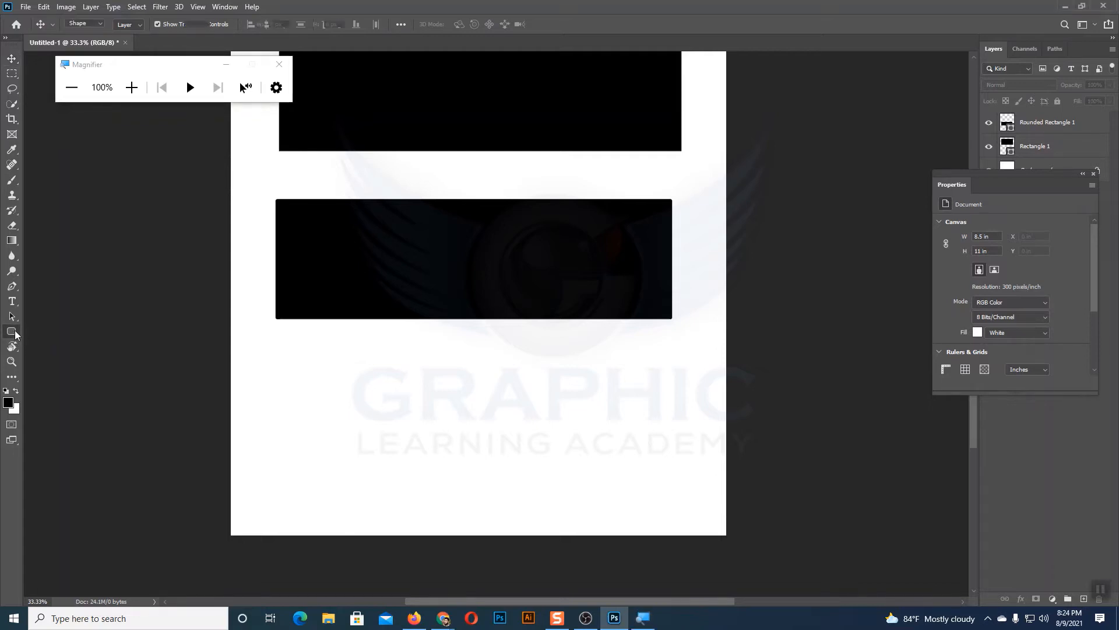
{"action": "right_click", "coordinate": [15, 334]}
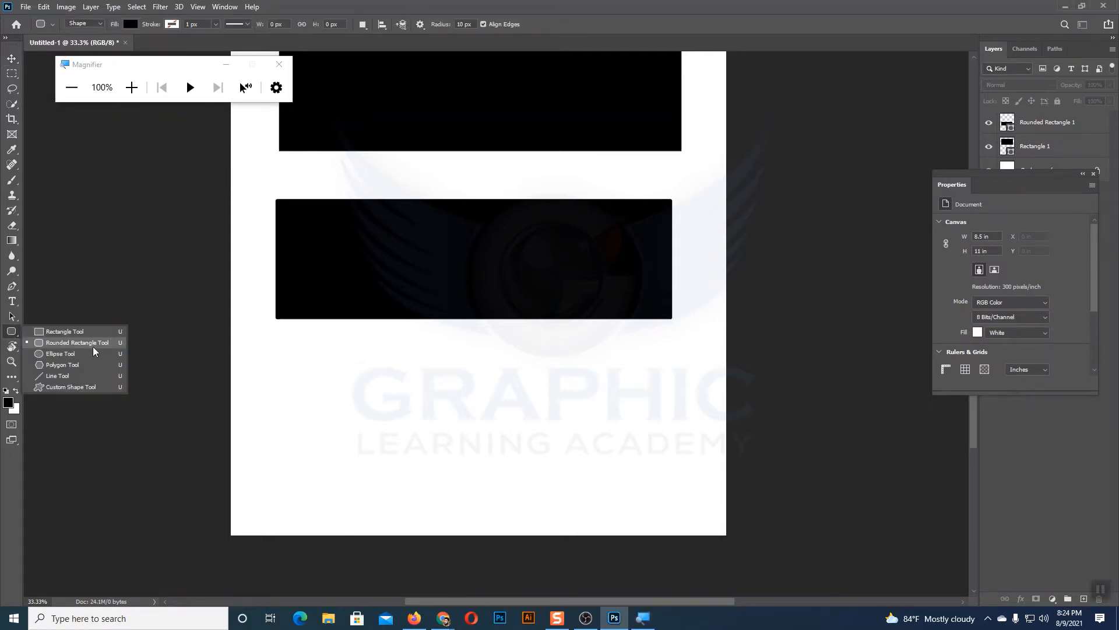
{"action": "left_click", "coordinate": [61, 354]}
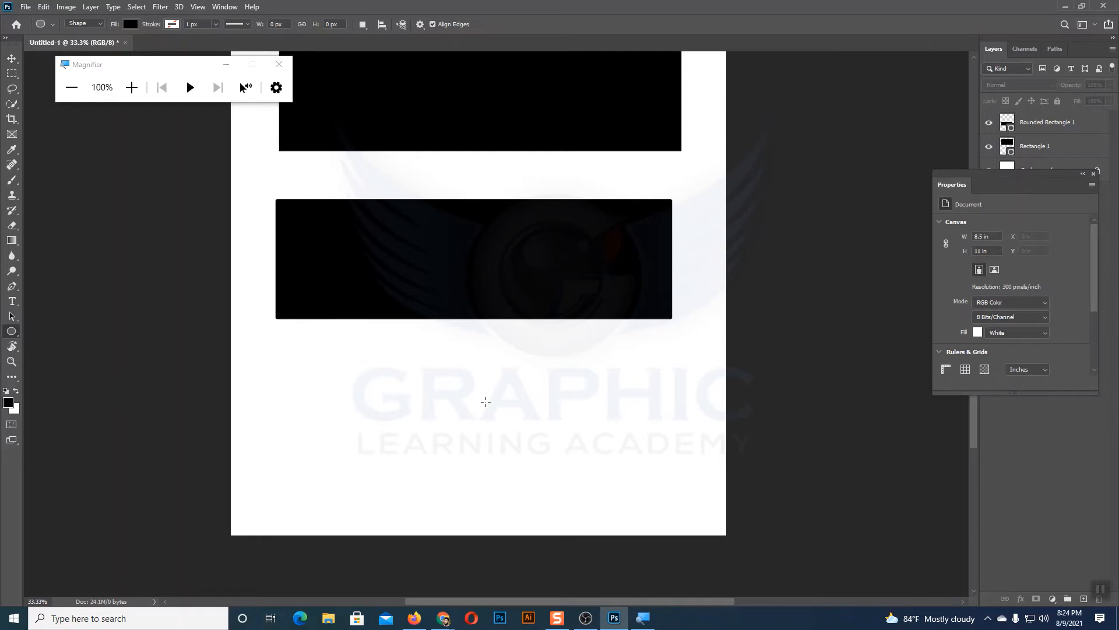
{"action": "left_click_drag", "start_coordinate": [486, 402], "coordinate": [583, 496]}
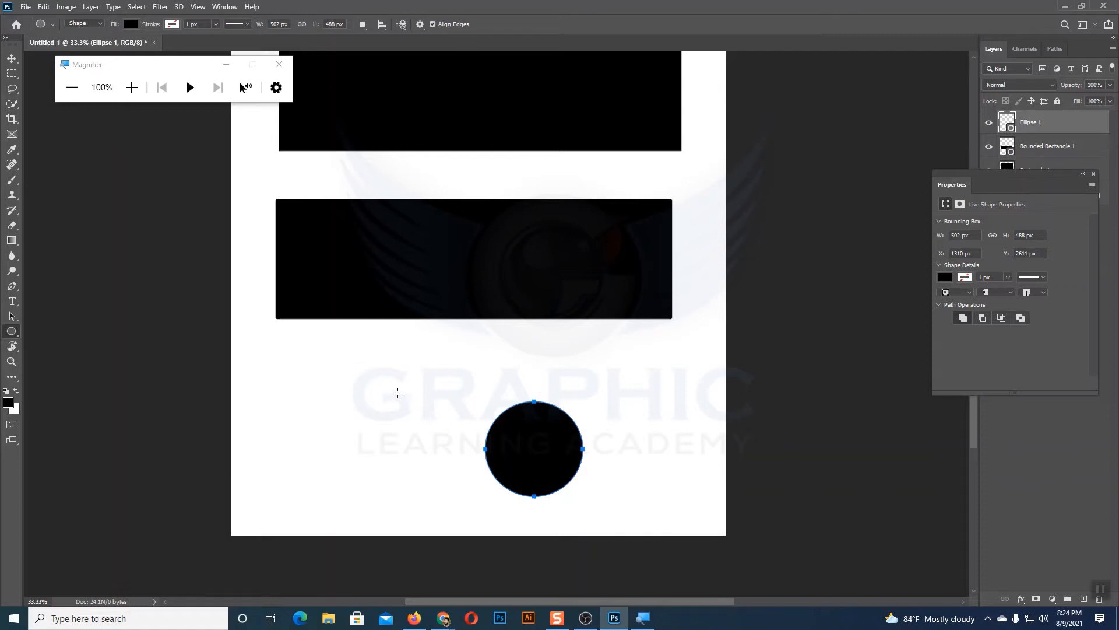
Draw a second ellipse about 535 × 524 px beside the first, and intersect it with a circle about 558 px wide.
{"action": "left_click_drag", "start_coordinate": [362, 381], "coordinate": [468, 485]}
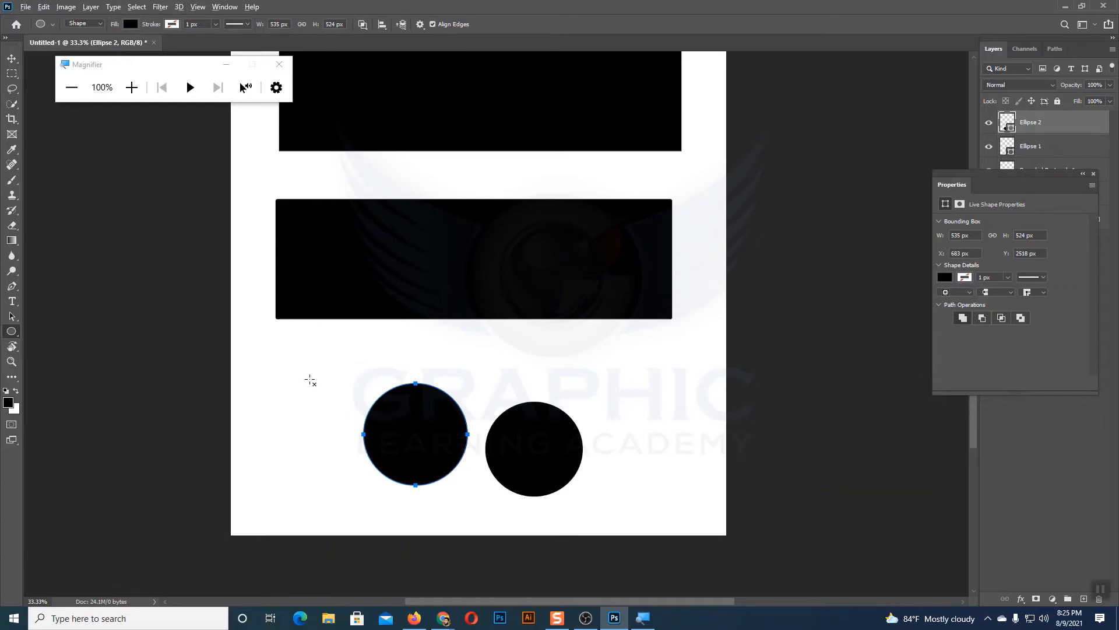
{"action": "left_click_drag", "start_coordinate": [310, 379], "coordinate": [364, 438]}
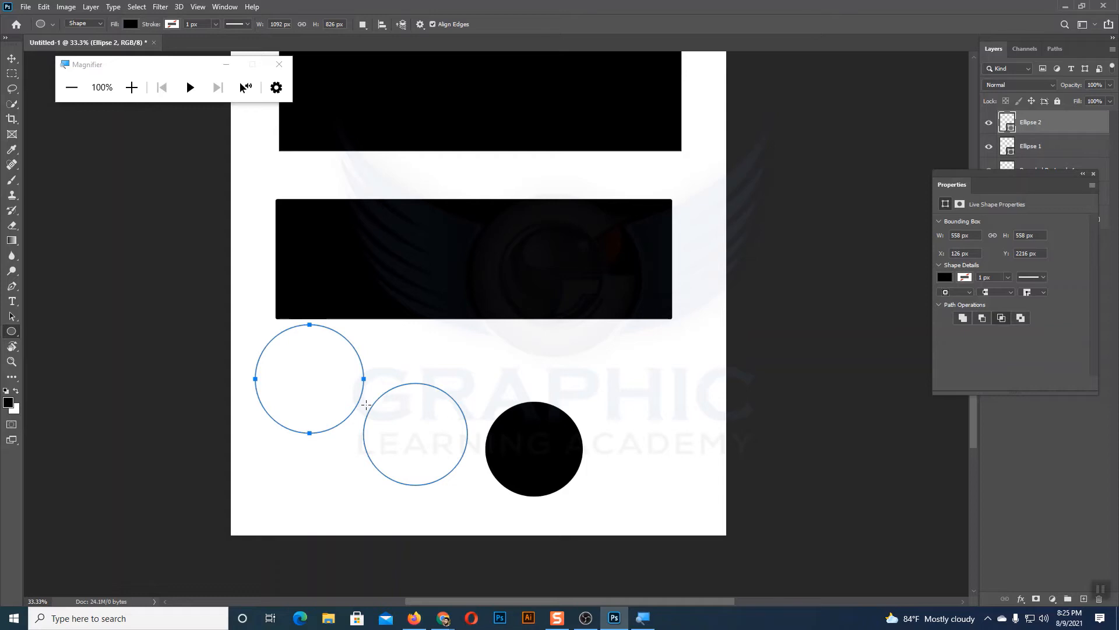
Delete the shape layer holding the two intersecting ellipses.
{"action": "left_click", "coordinate": [12, 58]}
{"action": "left_click", "coordinate": [376, 383]}
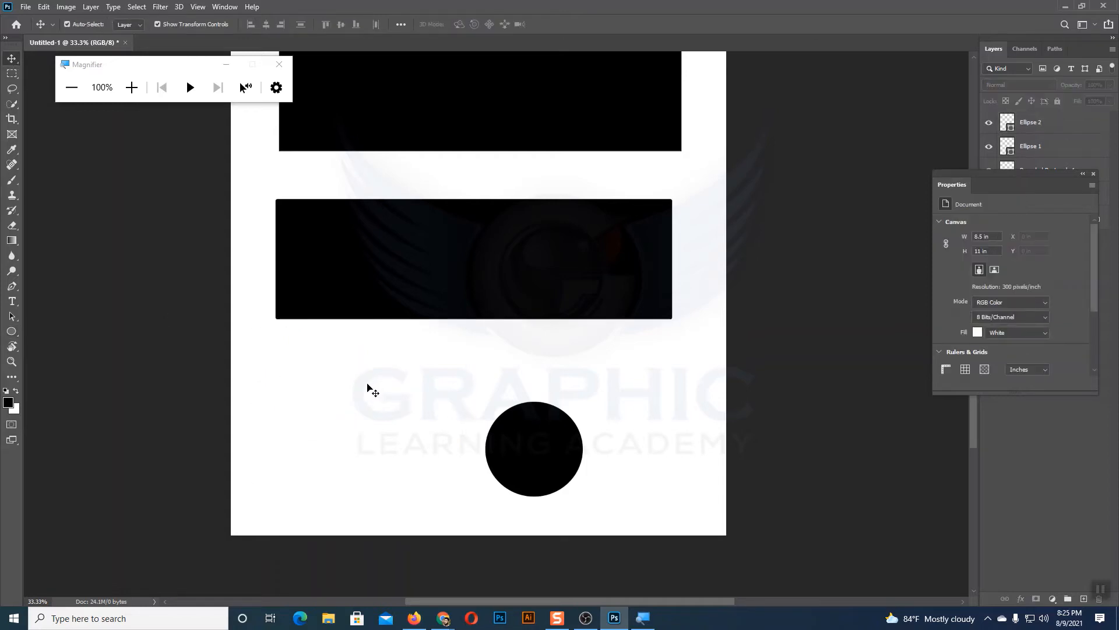
{"action": "left_click_drag", "start_coordinate": [270, 350], "coordinate": [446, 450]}
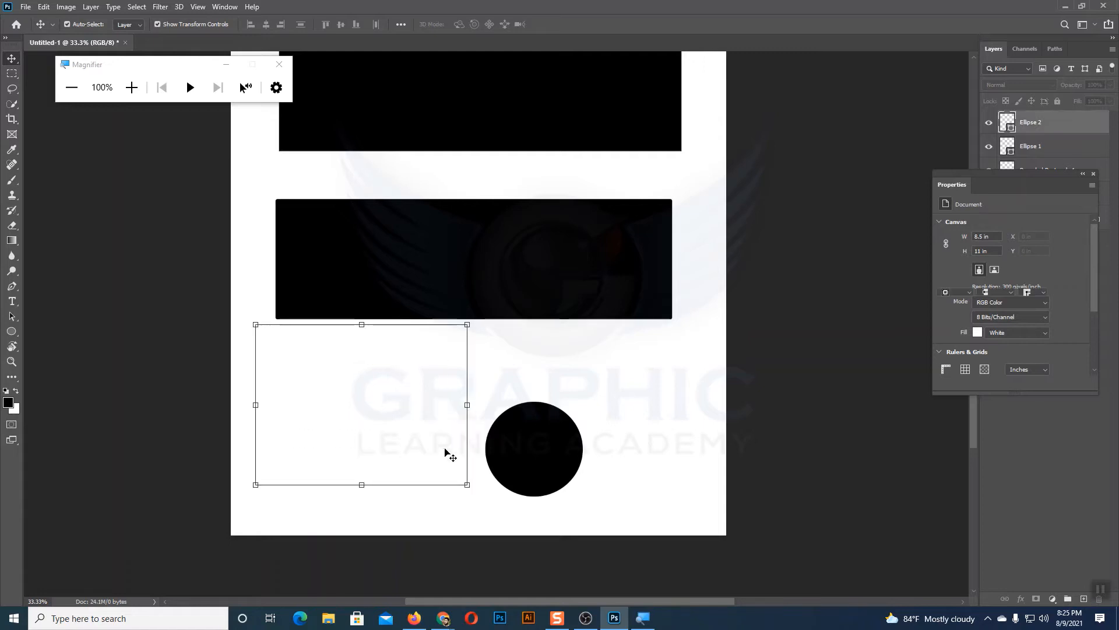
{"action": "key", "text": "Delete"}
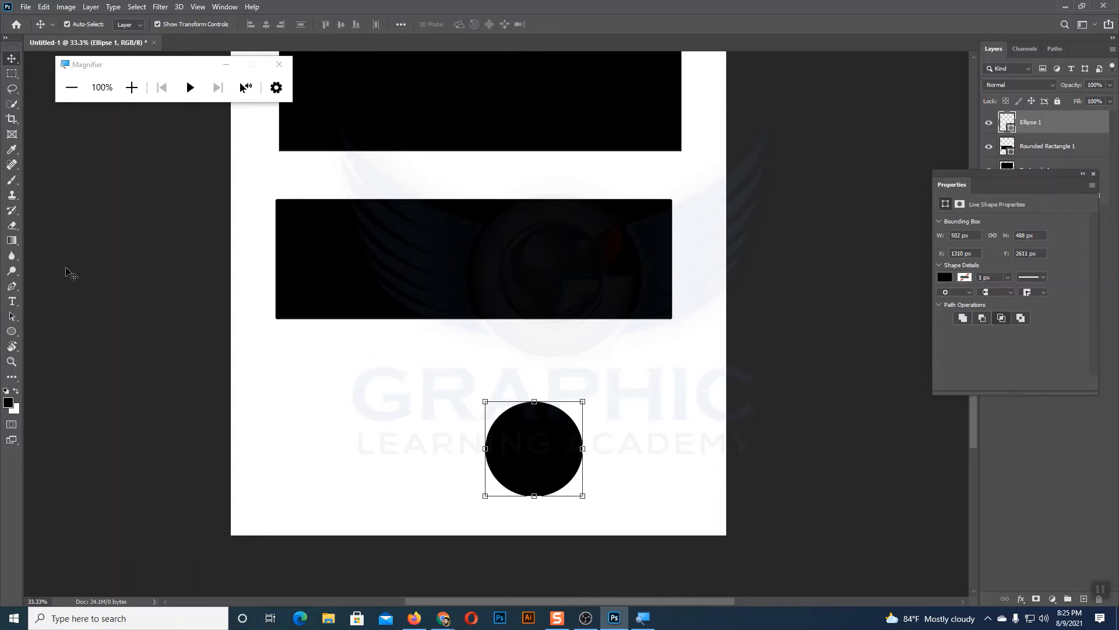
Draw a perfect circle about 822 px wide outward from its centre beside the remaining ellipse, and delete it.
{"action": "left_click", "coordinate": [11, 331]}
{"action": "left_click_drag", "start_coordinate": [348, 414], "coordinate": [433, 493]}
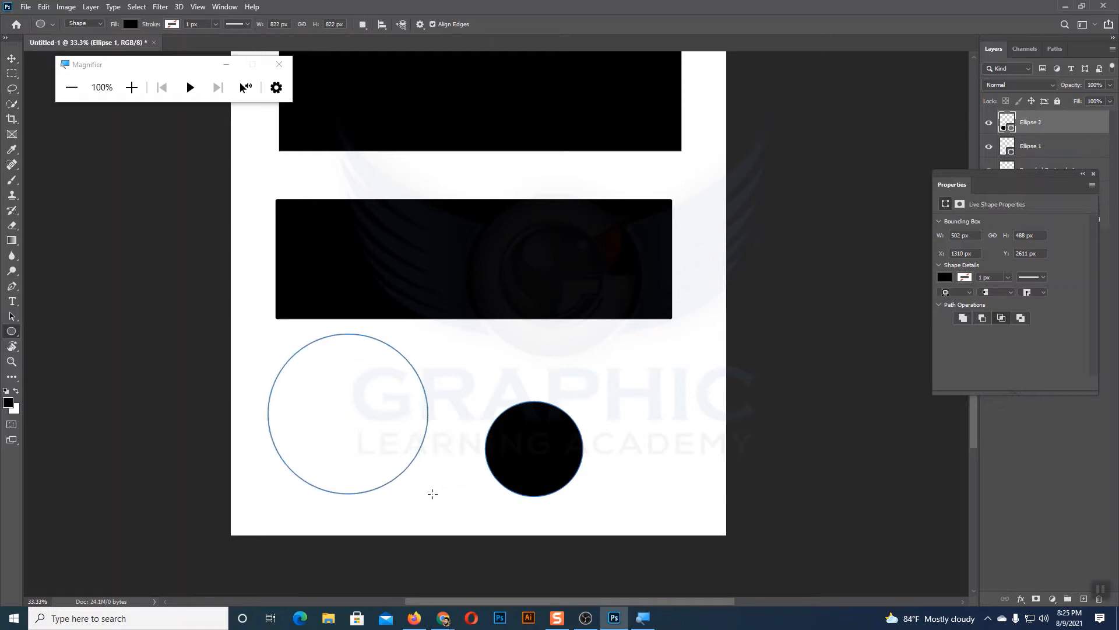
{"action": "left_click", "coordinate": [12, 58]}
{"action": "key", "text": "Delete"}
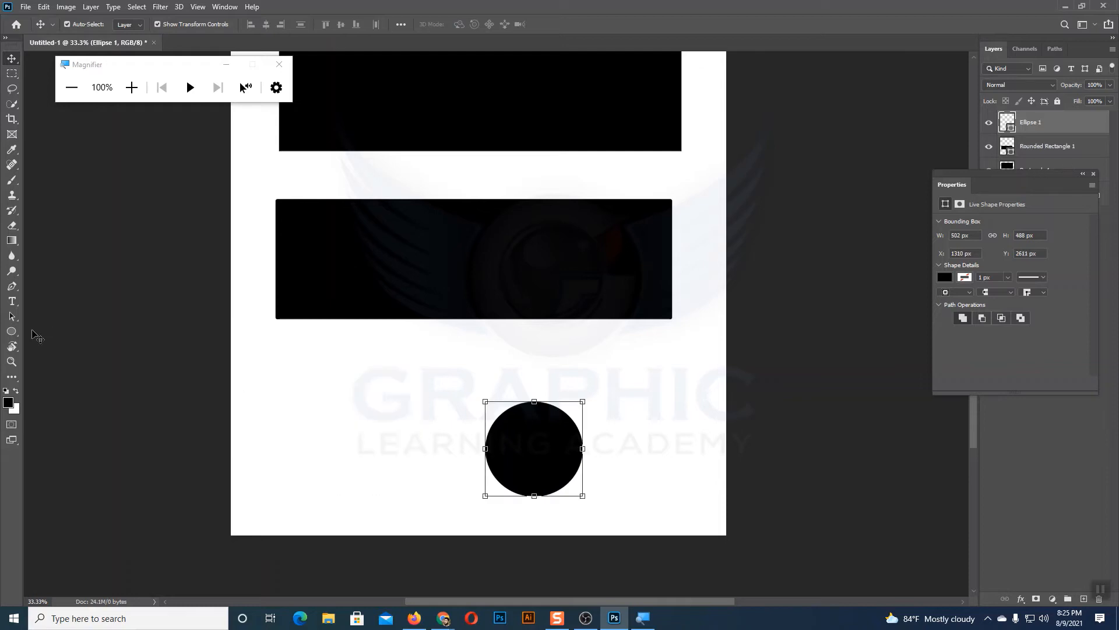
Draw a perfect circle about 666 px wide from its centre near the page's left edge, and delete it.
{"action": "left_click", "coordinate": [12, 331]}
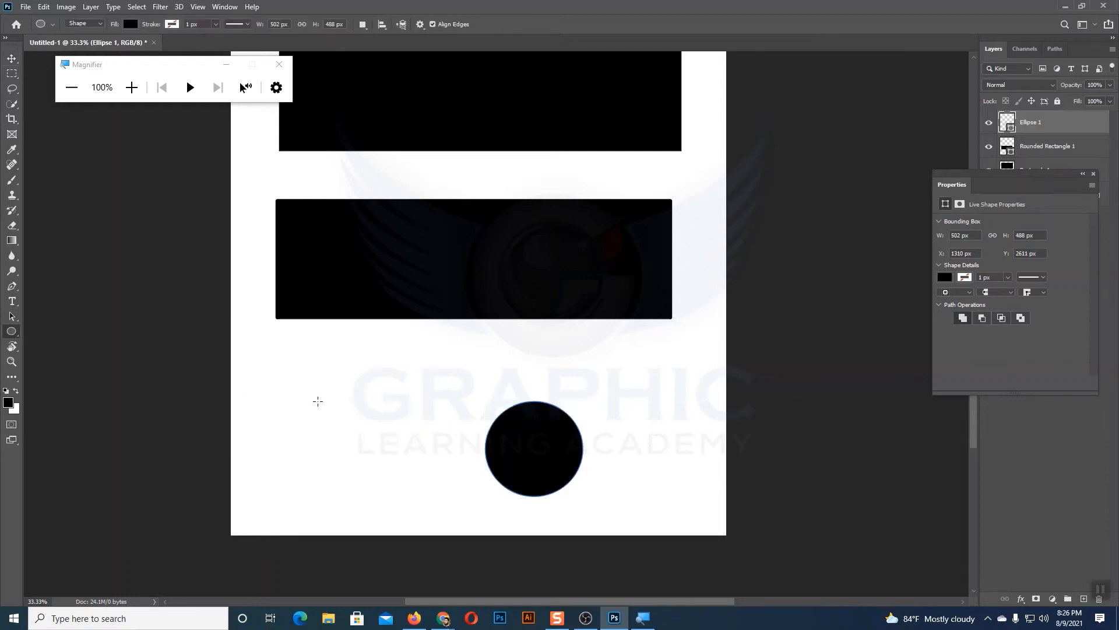
{"action": "left_click_drag", "start_coordinate": [318, 401], "coordinate": [381, 465]}
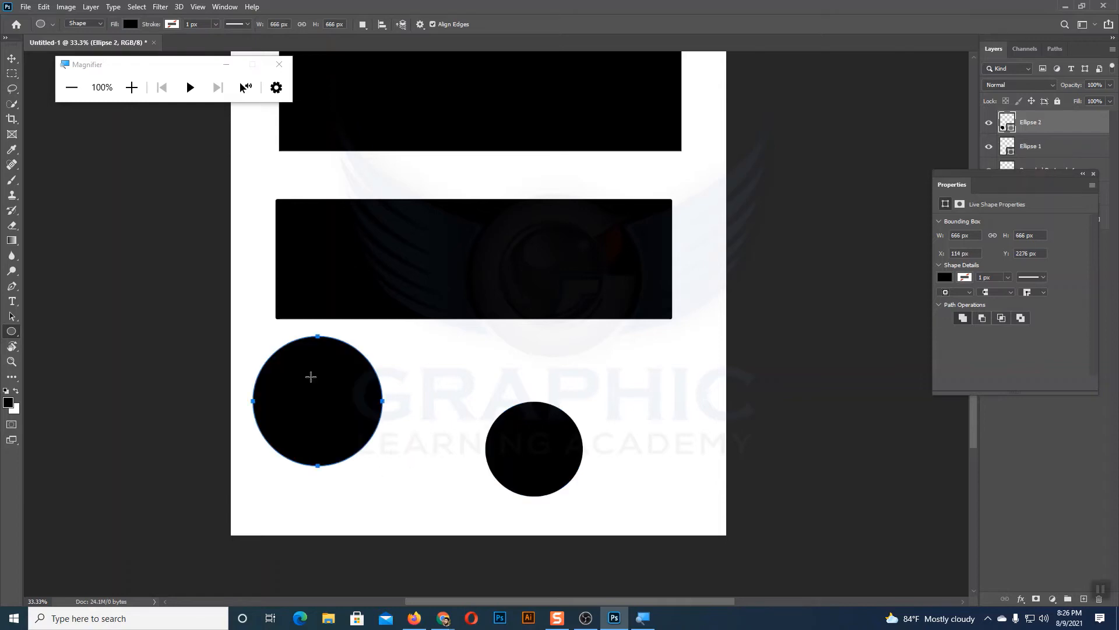
{"action": "left_click", "coordinate": [11, 57]}
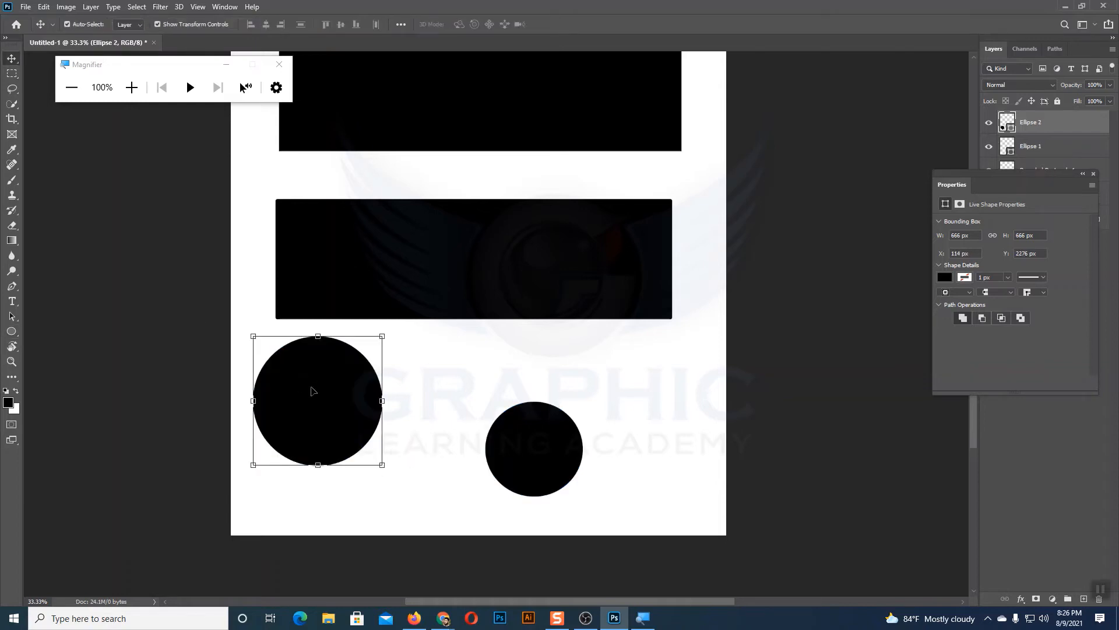
{"action": "key", "text": "Delete"}
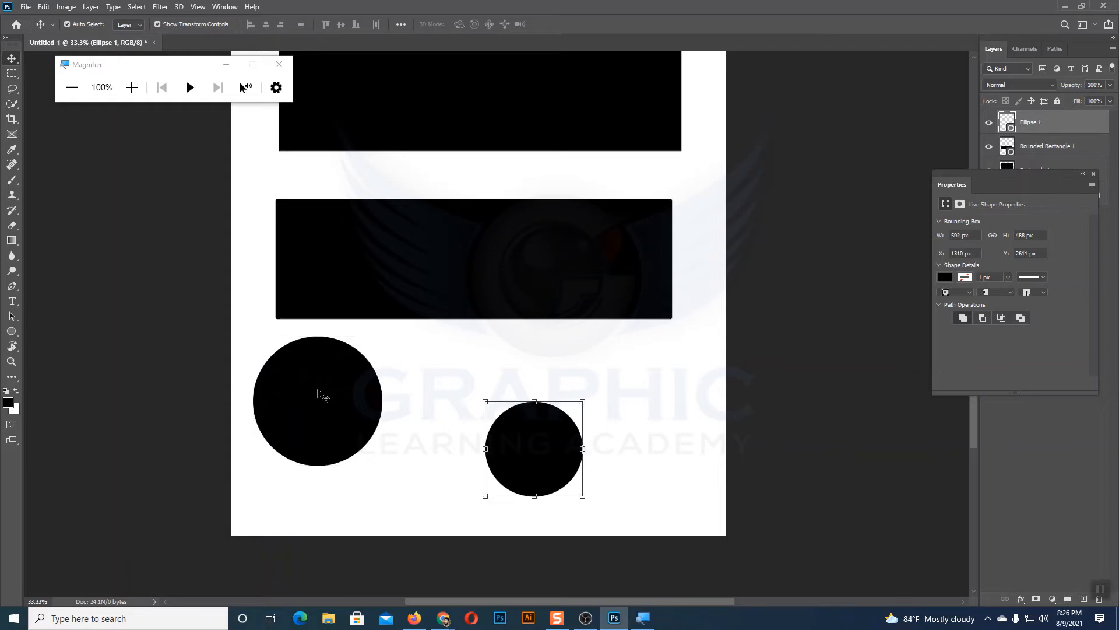
Draw a perfect circle about 570 px wide from its centre below the left part of the rounded rectangle.
{"action": "left_click", "coordinate": [11, 331]}
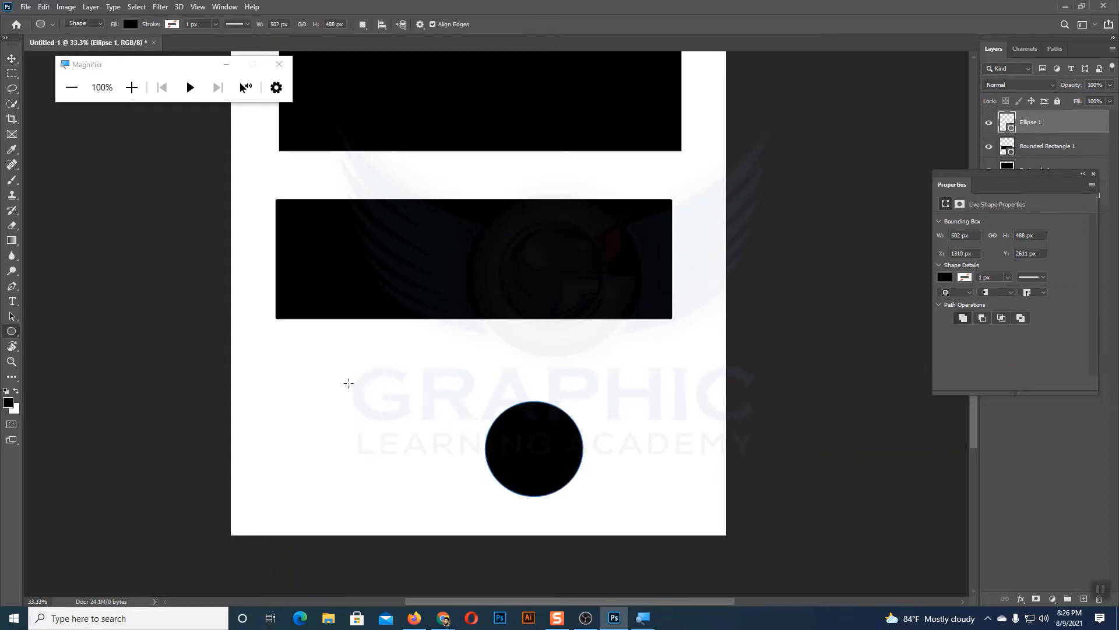
{"action": "left_click_drag", "start_coordinate": [344, 385], "coordinate": [401, 440]}
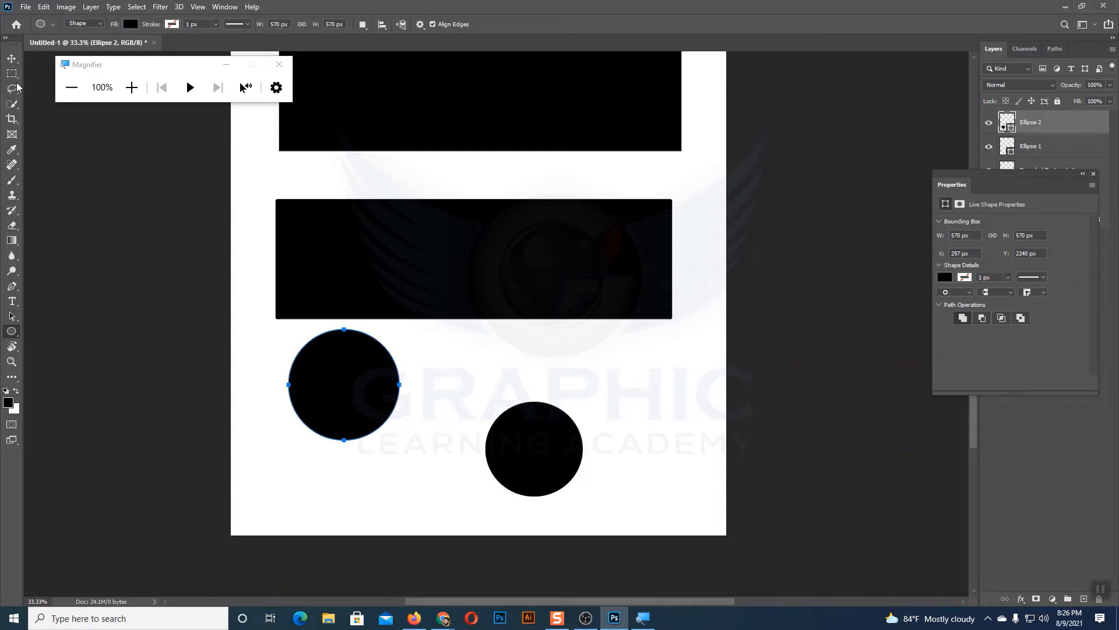
{"action": "left_click", "coordinate": [11, 58]}
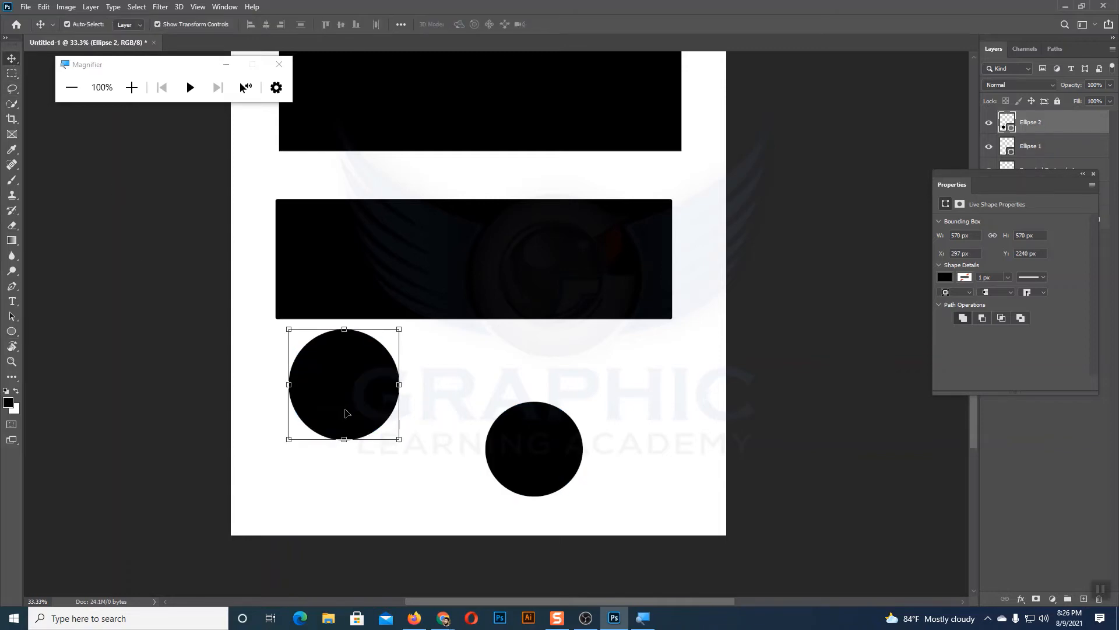
Undo the last shape edits back to before the first ellipse, leaving only the two rectangles on the page.
{"action": "key", "text": "ctrl+z"}
{"action": "key", "text": "ctrl+z"}
{"action": "key", "text": "ctrl+z"}
{"action": "key", "text": "ctrl+z"}
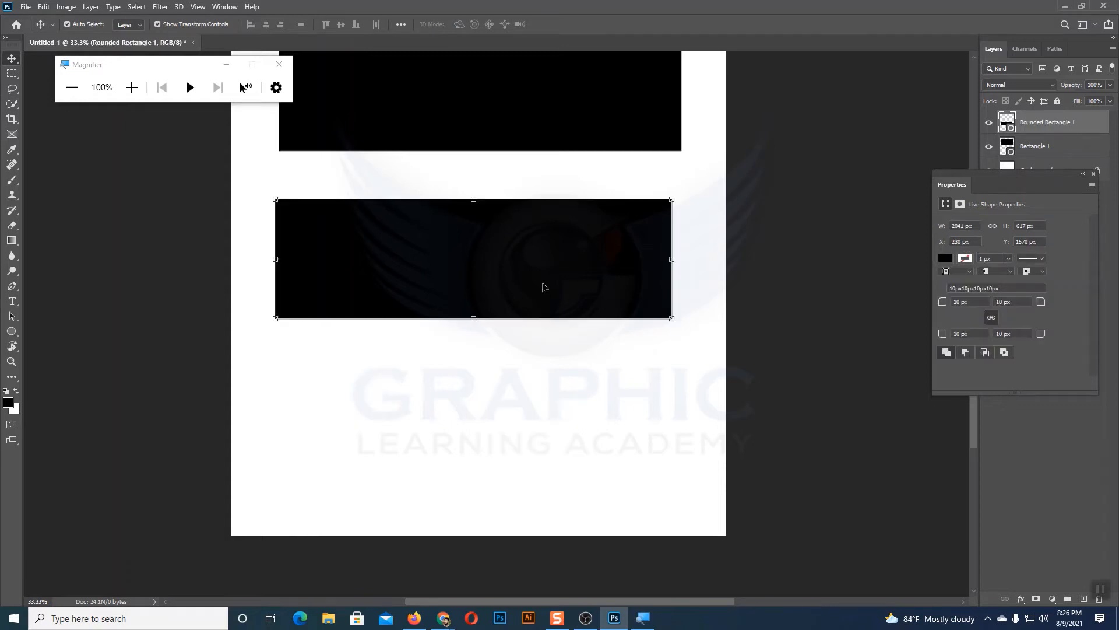
Move the rounded rectangle up to just below the large rectangle, aligning their left edges.
{"action": "scroll", "coordinate": [539, 257], "scroll_direction": "up", "scroll_amount": 2}
{"action": "left_click", "coordinate": [513, 142]}
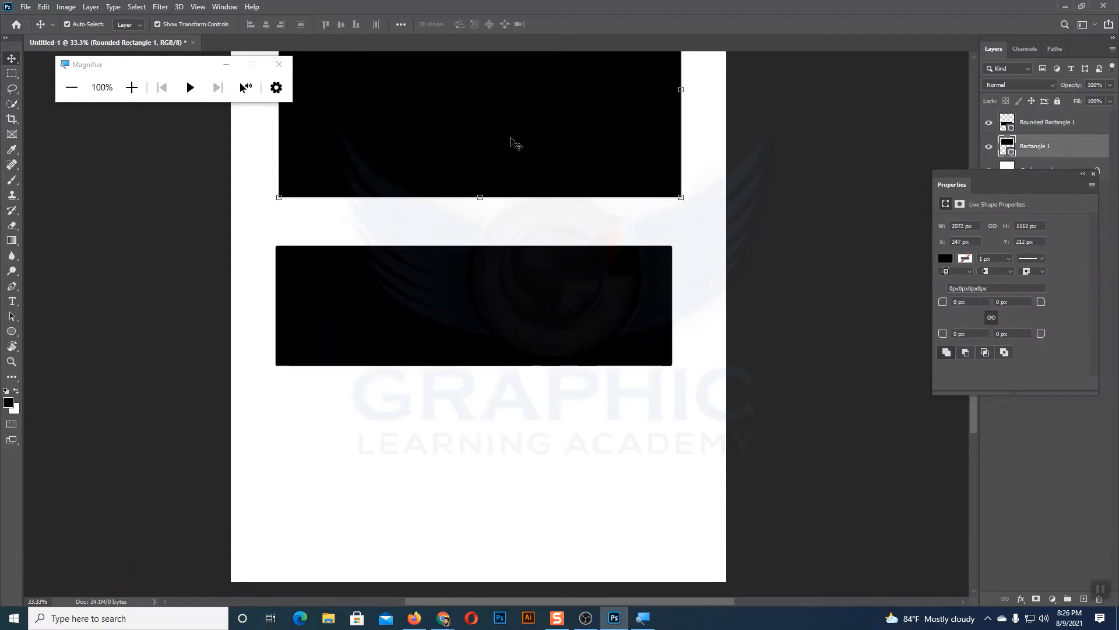
{"action": "left_click_drag", "start_coordinate": [540, 333], "coordinate": [541, 302]}
Draw a five-sided polygon about 817 × 857 px below the rounded rectangle with the Polygon tool.
{"action": "right_click", "coordinate": [11, 331]}
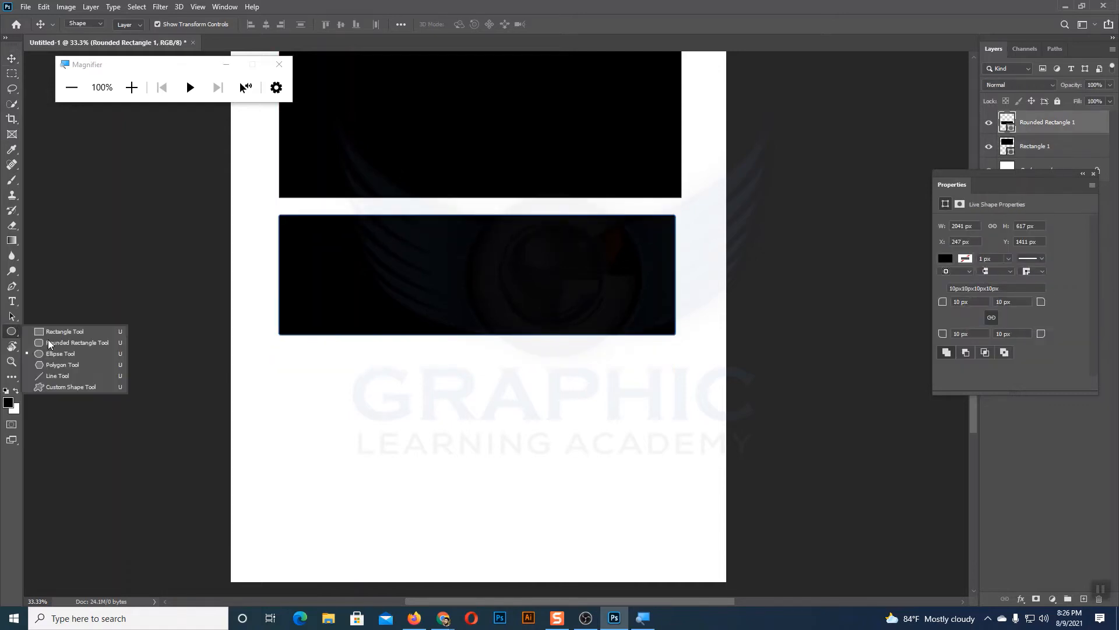
{"action": "left_click", "coordinate": [47, 344]}
{"action": "right_click", "coordinate": [11, 331]}
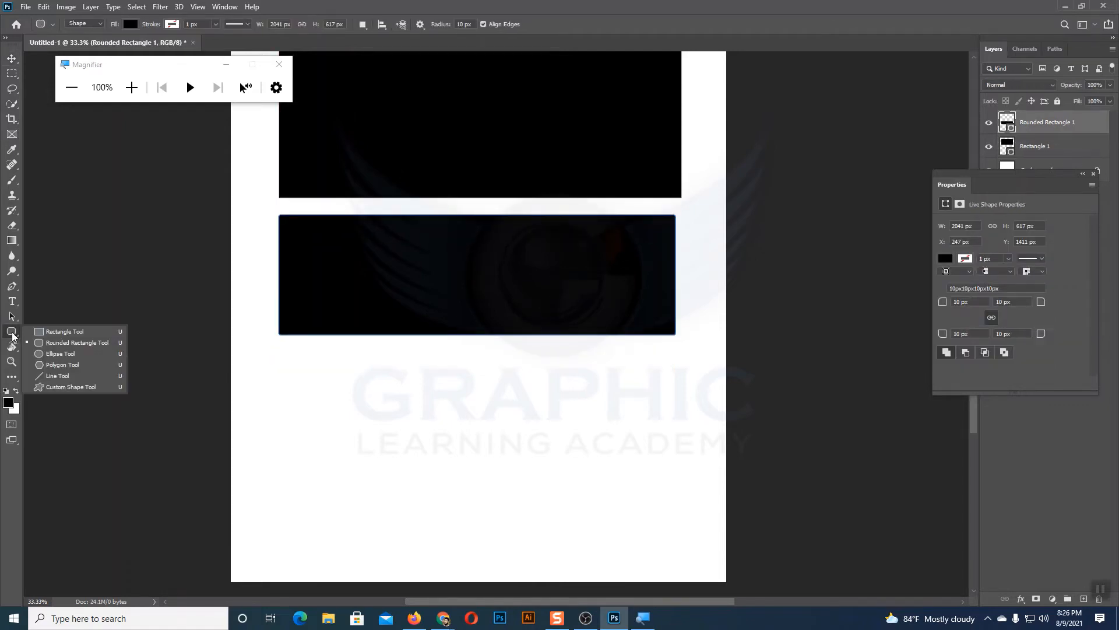
{"action": "left_click", "coordinate": [64, 366]}
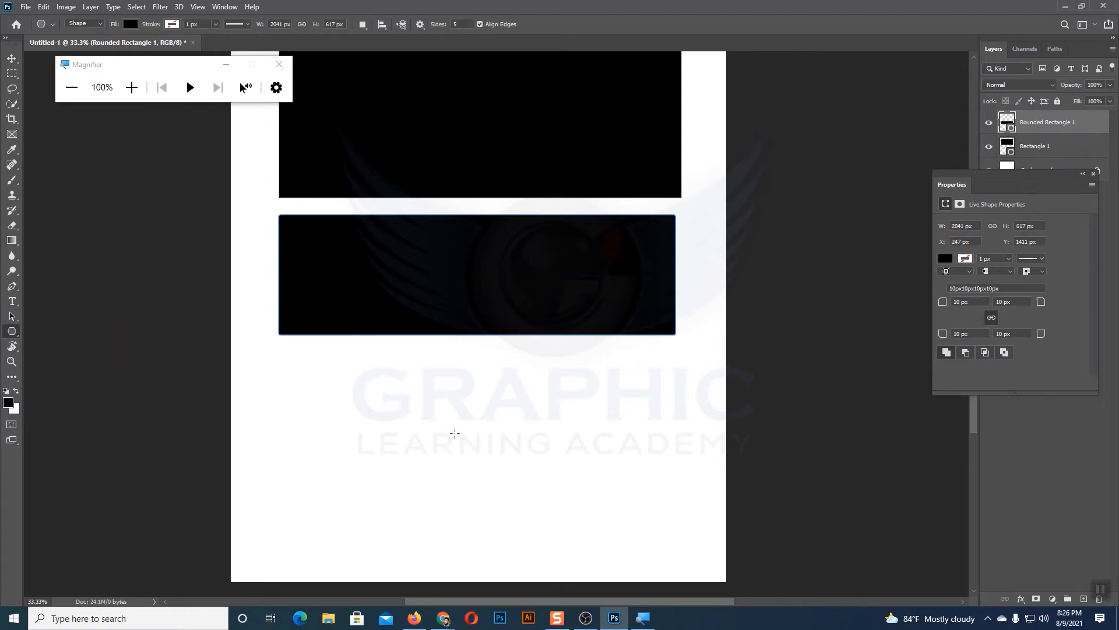
{"action": "scroll", "coordinate": [454, 433], "scroll_direction": "up", "scroll_amount": 4}
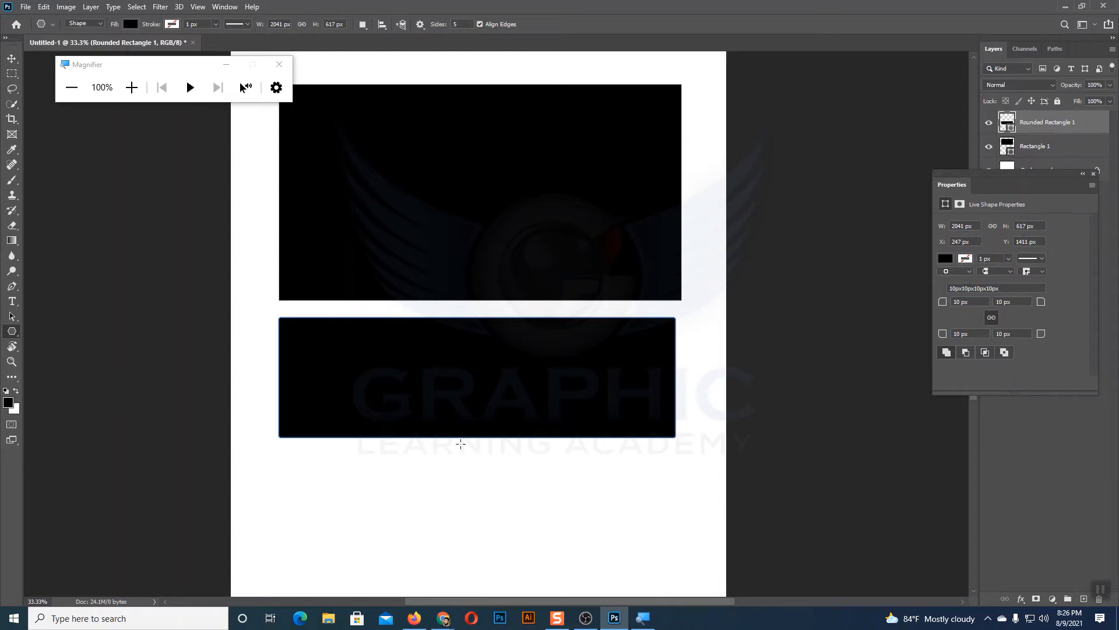
{"action": "scroll", "coordinate": [463, 436], "scroll_direction": "down", "scroll_amount": 2}
{"action": "scroll", "coordinate": [463, 435], "scroll_direction": "down", "scroll_amount": 1}
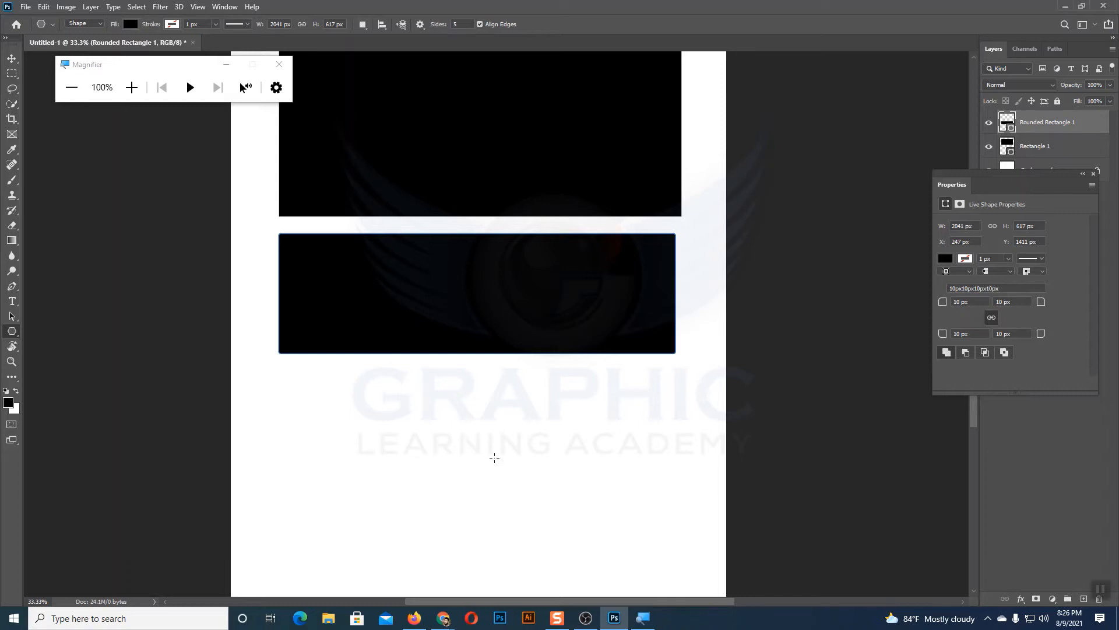
{"action": "left_click_drag", "start_coordinate": [476, 456], "coordinate": [546, 508]}
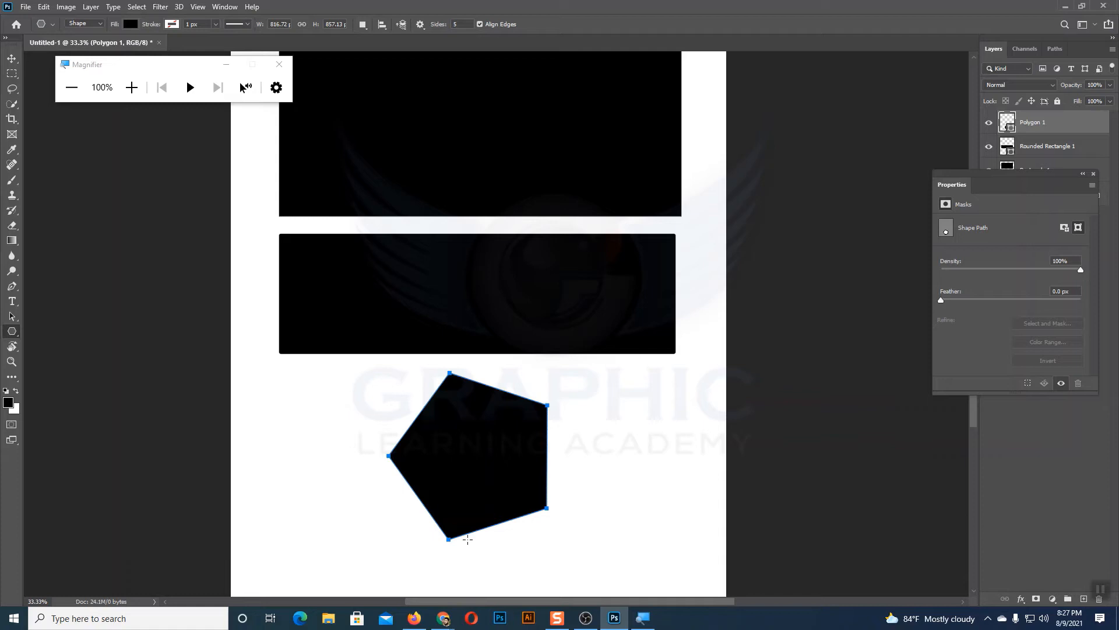
Draw a horizontal line about 732 px long and 1 px thick to the left of the pentagon's top corner.
{"action": "right_click", "coordinate": [12, 331]}
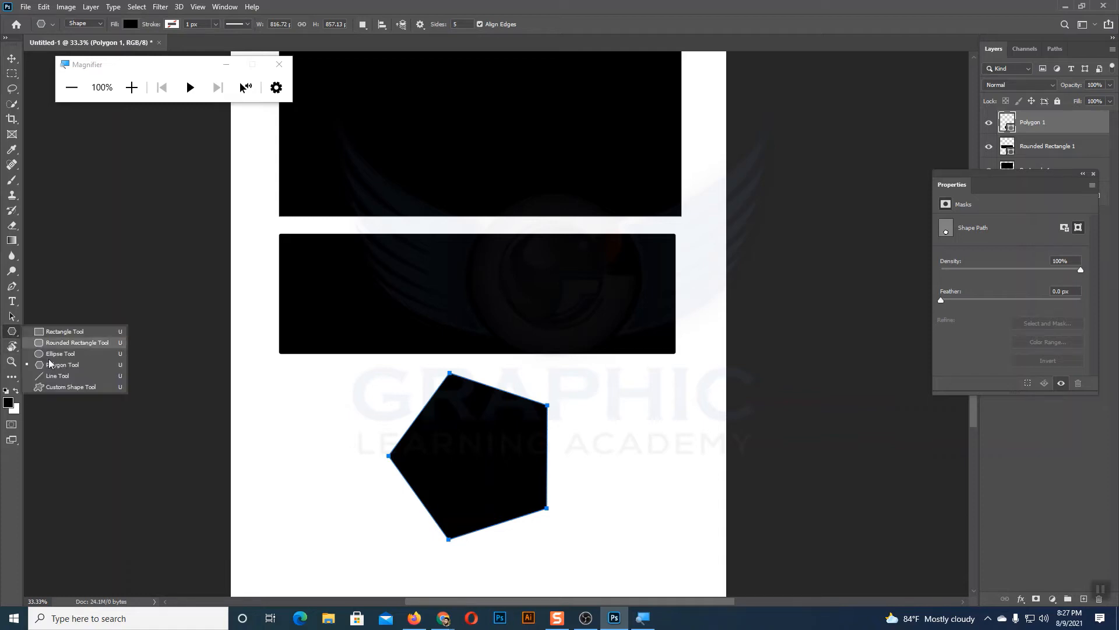
{"action": "left_click", "coordinate": [58, 376]}
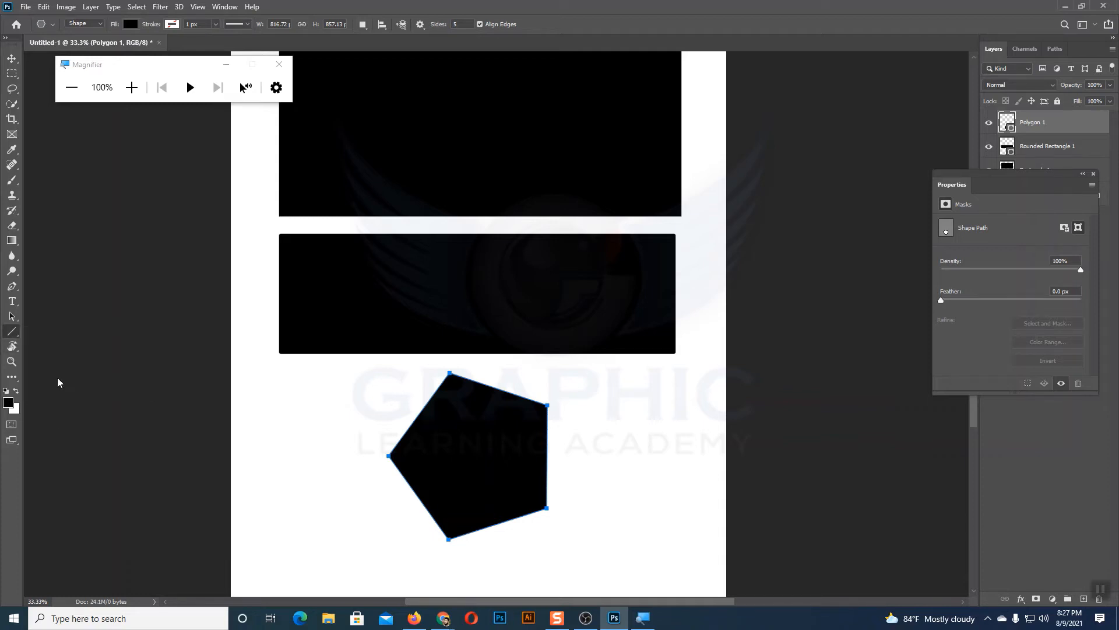
{"action": "left_click_drag", "start_coordinate": [270, 382], "coordinate": [413, 381]}
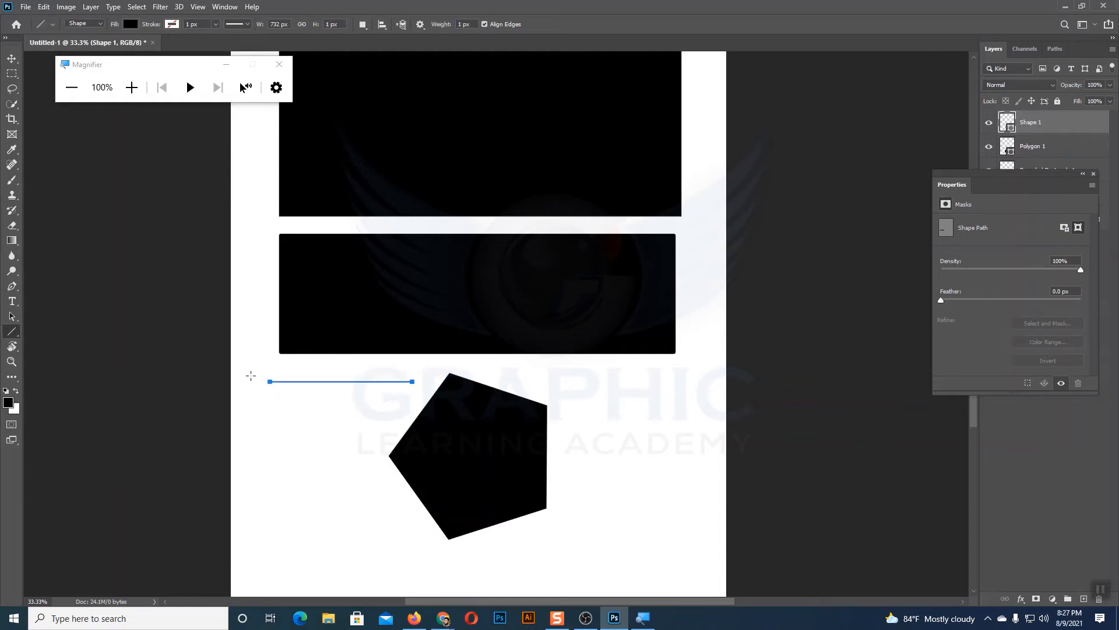
Magnify the screen to 200%, try to thicken the line by stretching it upward, and undo the change.
{"action": "left_click", "coordinate": [12, 59]}
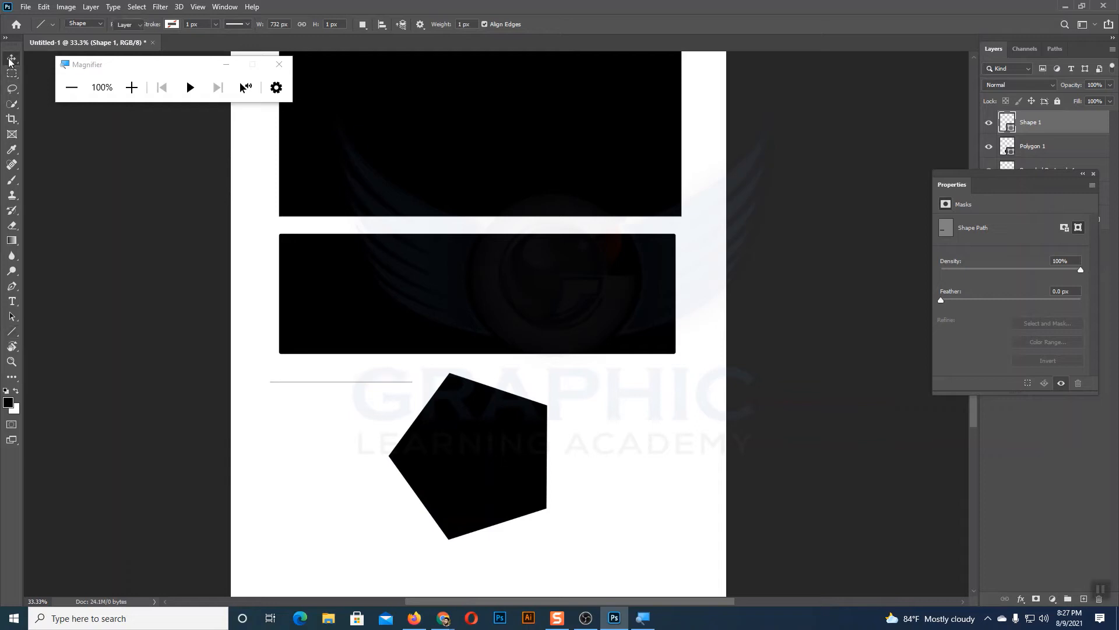
{"action": "left_click", "coordinate": [132, 88]}
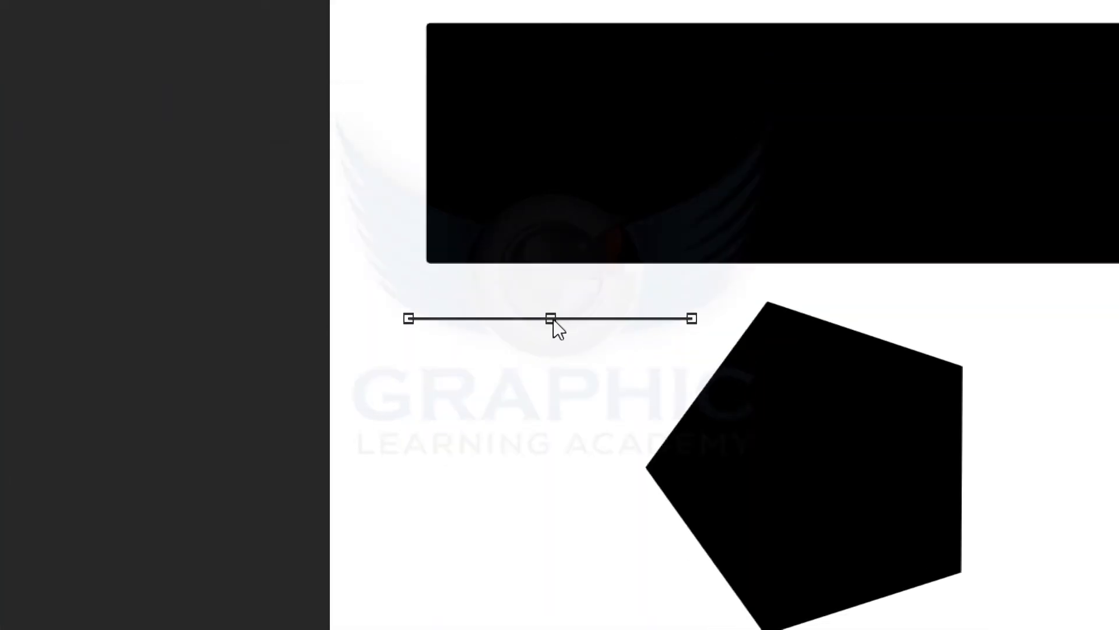
{"action": "left_click_drag", "start_coordinate": [551, 317], "coordinate": [550, 291]}
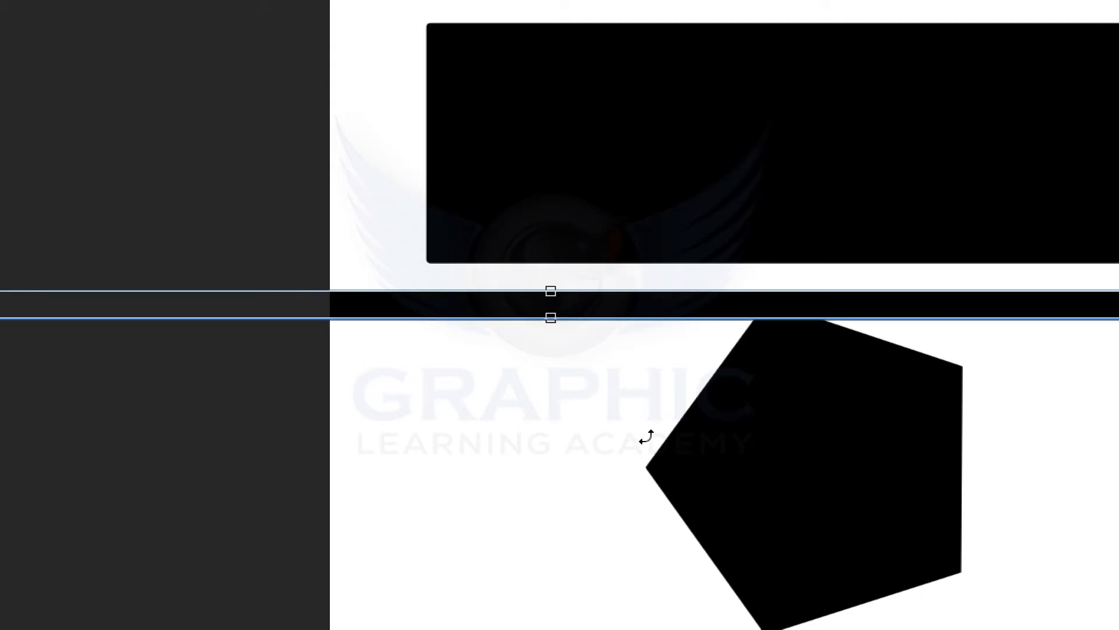
{"action": "key", "text": "ctrl+z"}
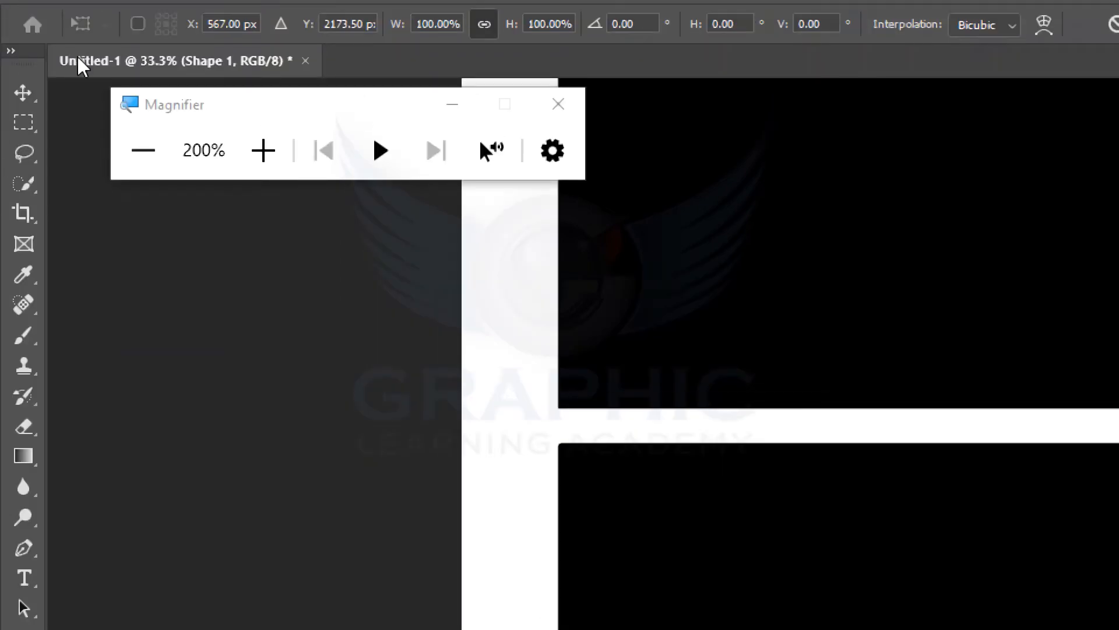
{"action": "left_click", "coordinate": [143, 150]}
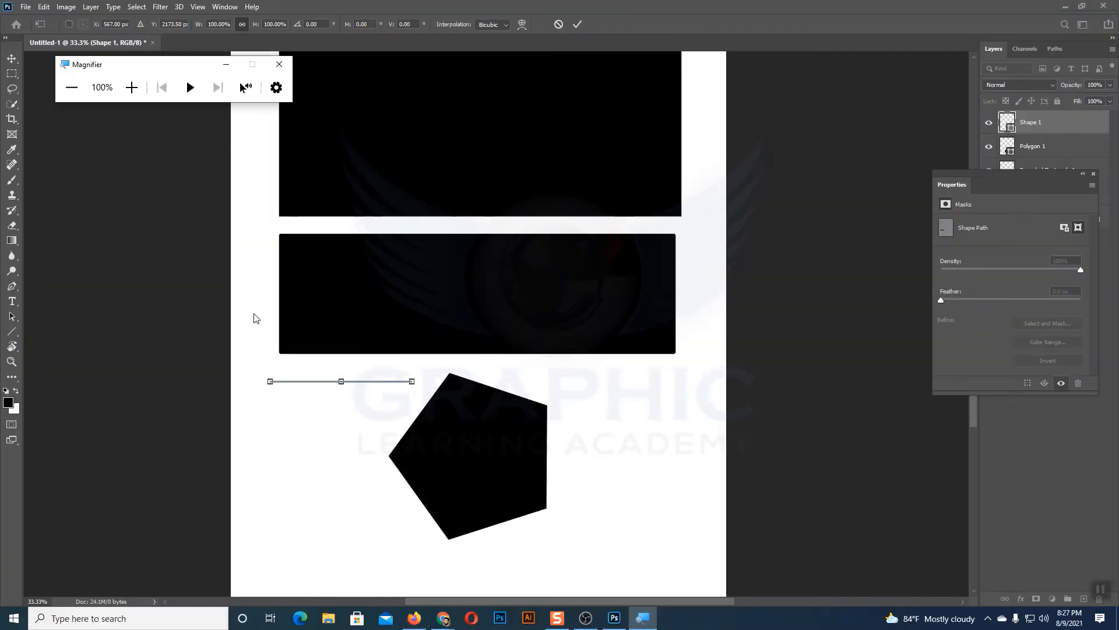
Stretch the line downward into a thick band about 0.9 in high, and delete that shape.
{"action": "left_click", "coordinate": [342, 386]}
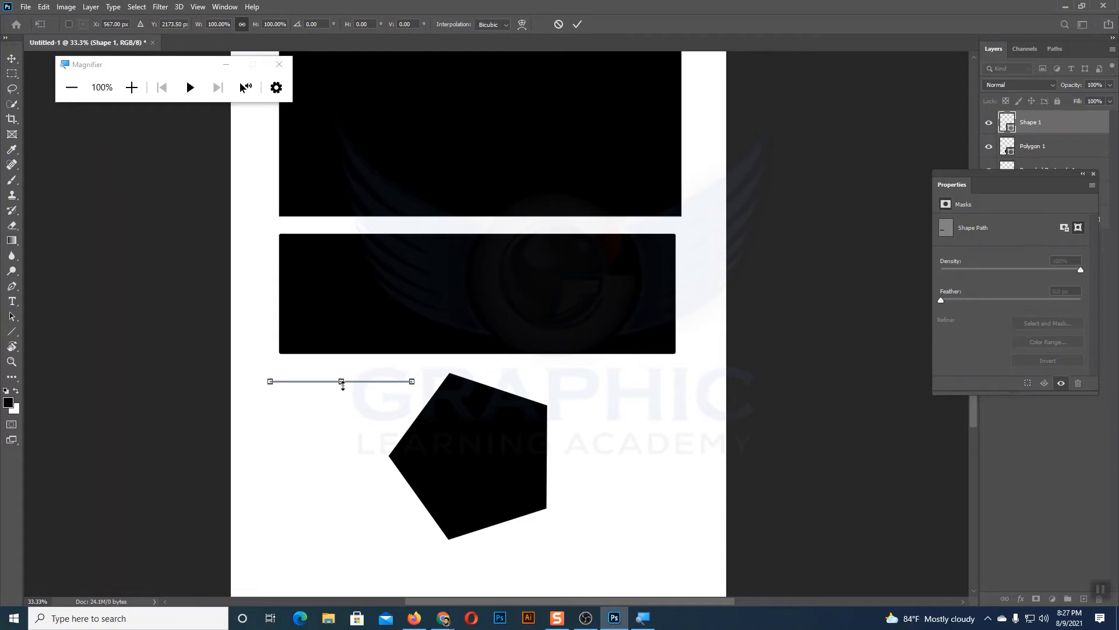
{"action": "left_click_drag", "start_coordinate": [341, 382], "coordinate": [350, 469]}
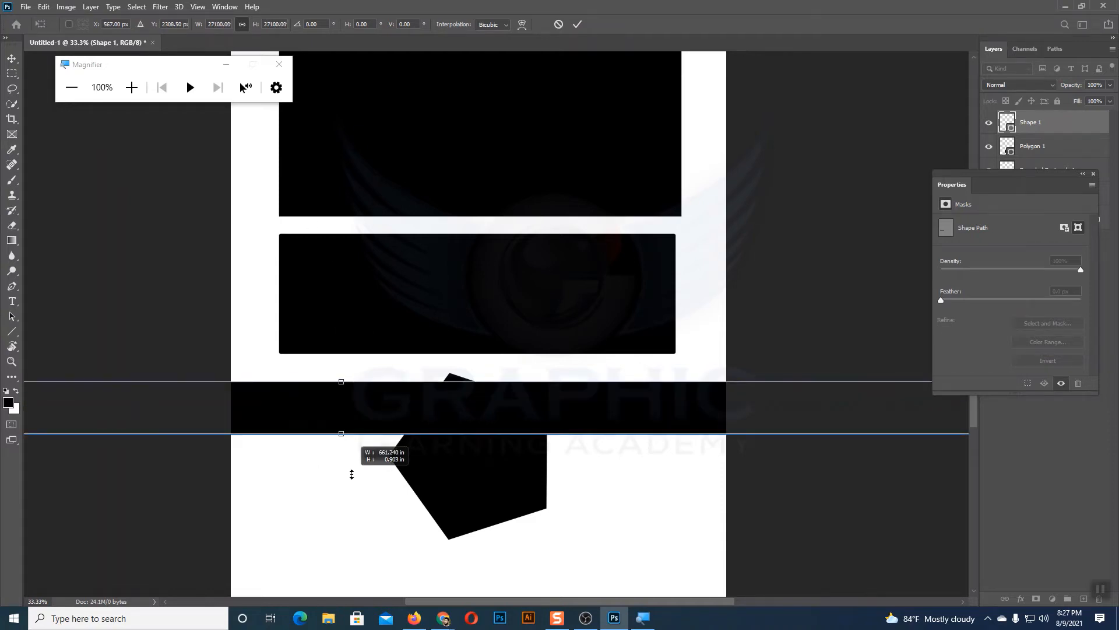
{"action": "left_click", "coordinate": [11, 60]}
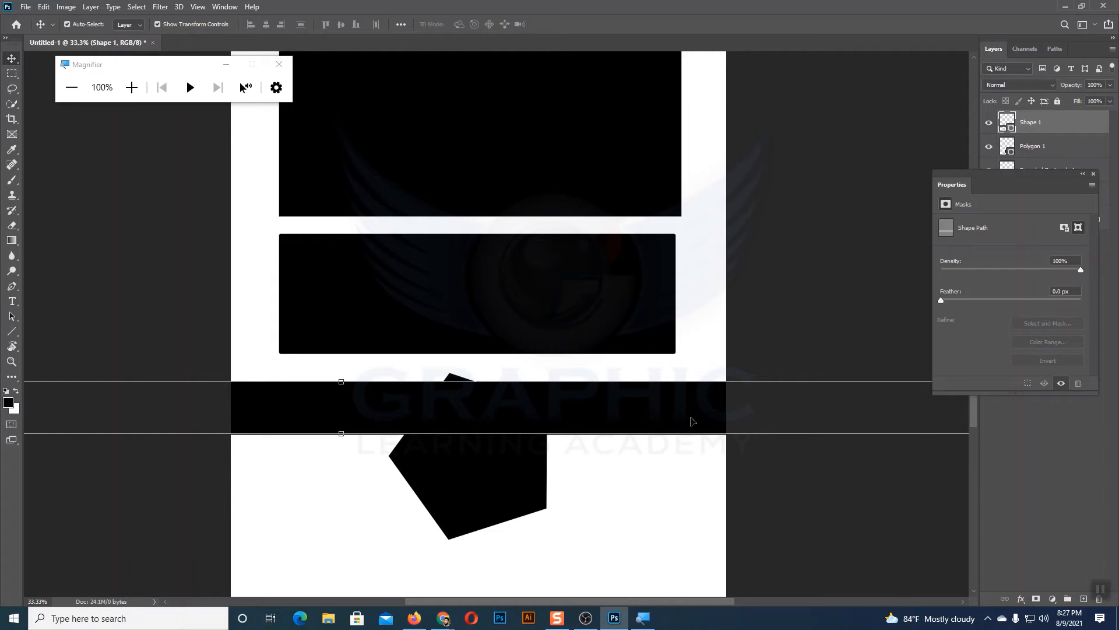
{"action": "key", "text": "Delete"}
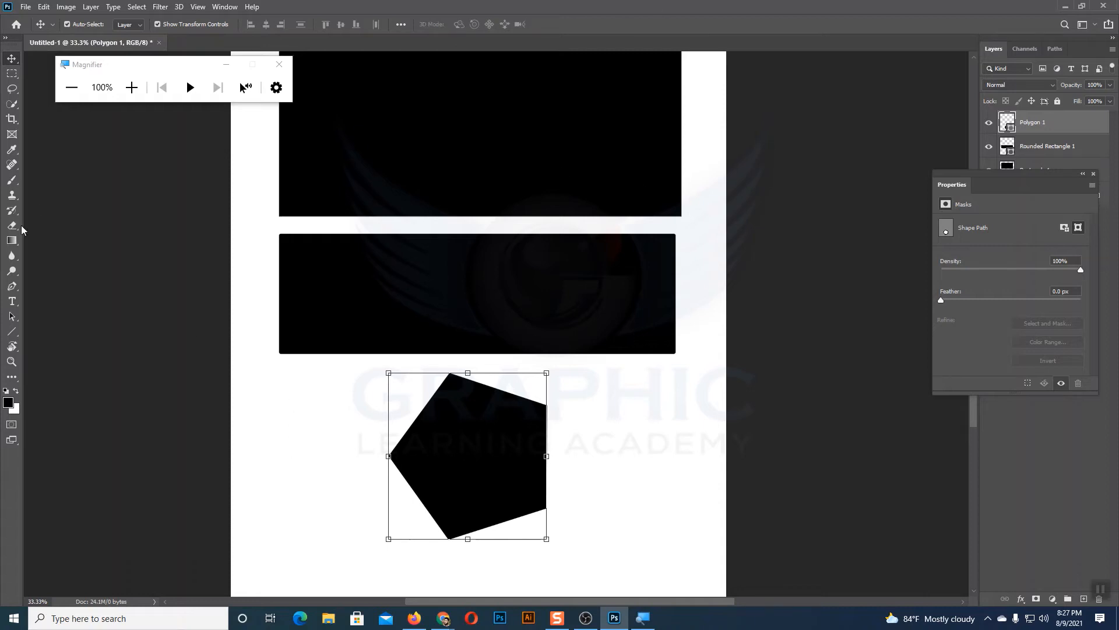
Draw a new horizontal line about 627 px long and 1 px thick to the left of the pentagon.
{"action": "left_click", "coordinate": [12, 330]}
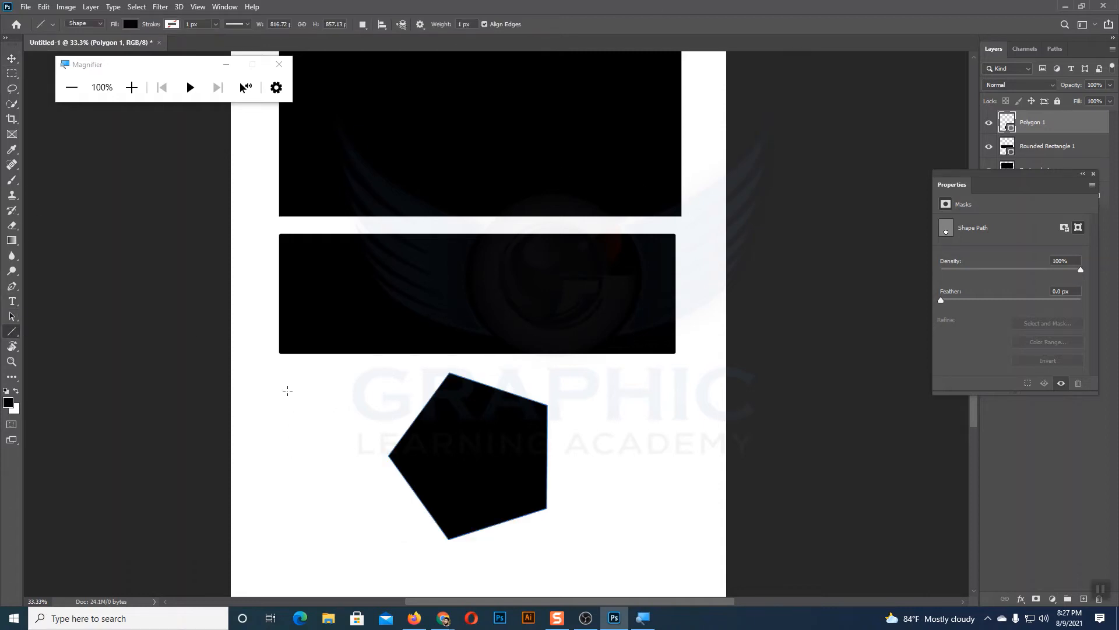
{"action": "left_click_drag", "start_coordinate": [288, 390], "coordinate": [410, 391]}
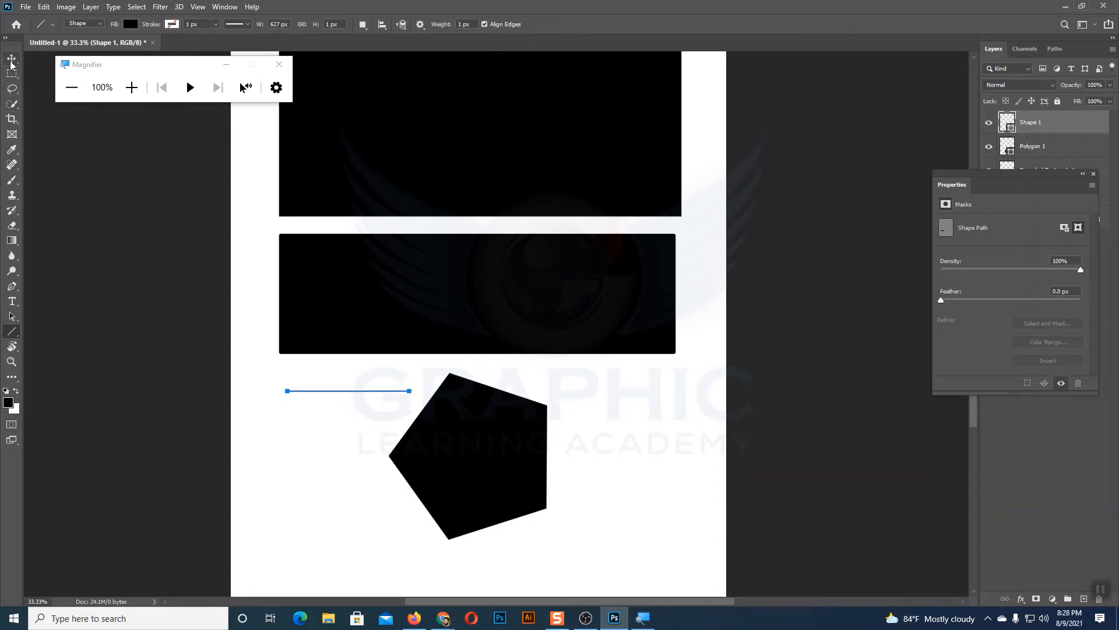
{"action": "right_click", "coordinate": [12, 331]}
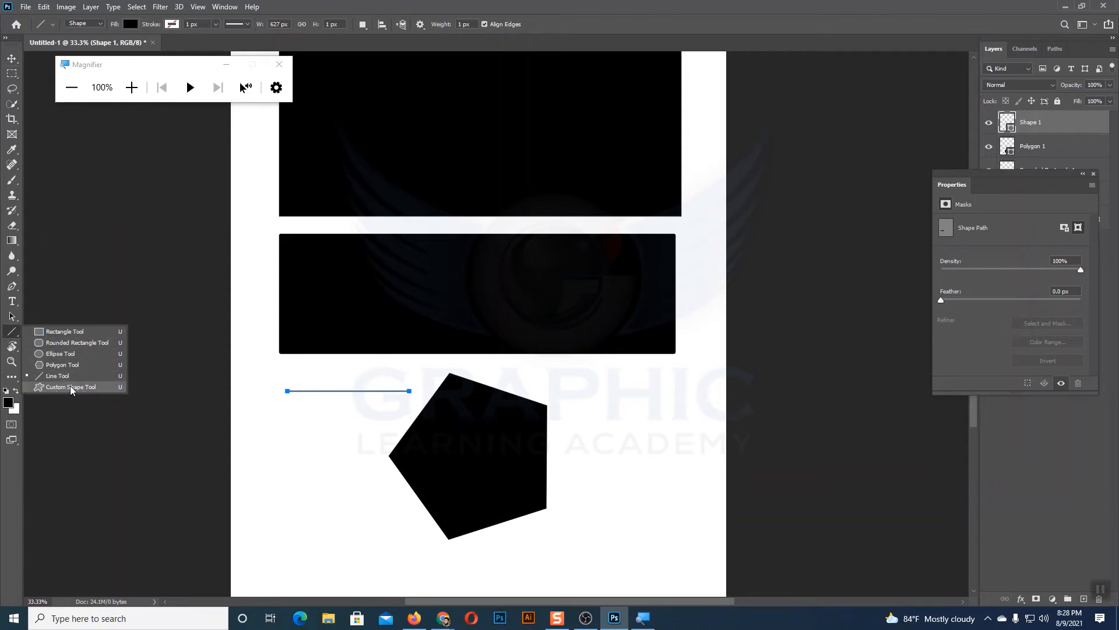
{"action": "left_click", "coordinate": [16, 60]}
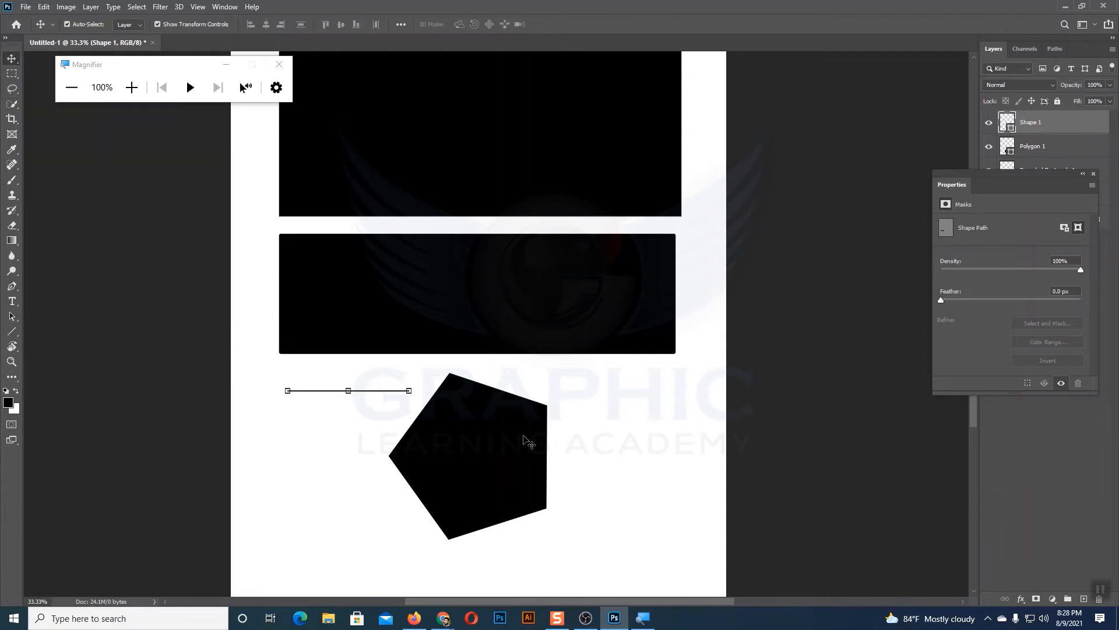
Examine the drawn shapes by selecting the large rectangle, rounded rectangle, pentagon and line individually.
{"action": "left_click", "coordinate": [655, 462]}
{"action": "scroll", "coordinate": [659, 466], "scroll_direction": "up", "scroll_amount": 2}
{"action": "scroll", "coordinate": [655, 463], "scroll_direction": "up", "scroll_amount": 2}
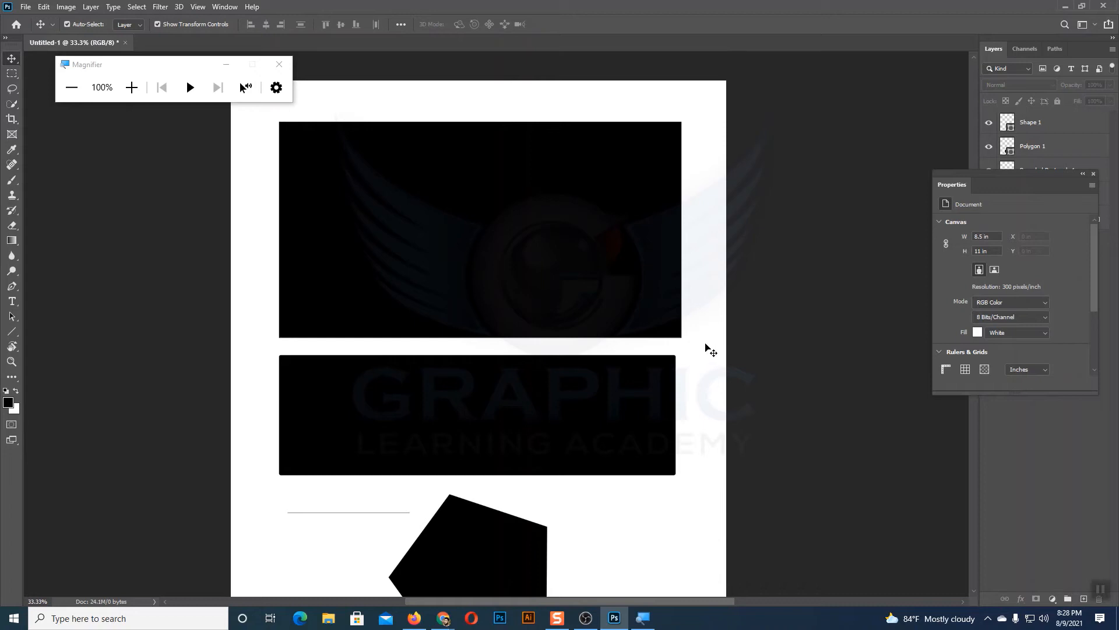
{"action": "left_click", "coordinate": [474, 231]}
{"action": "left_click", "coordinate": [478, 402]}
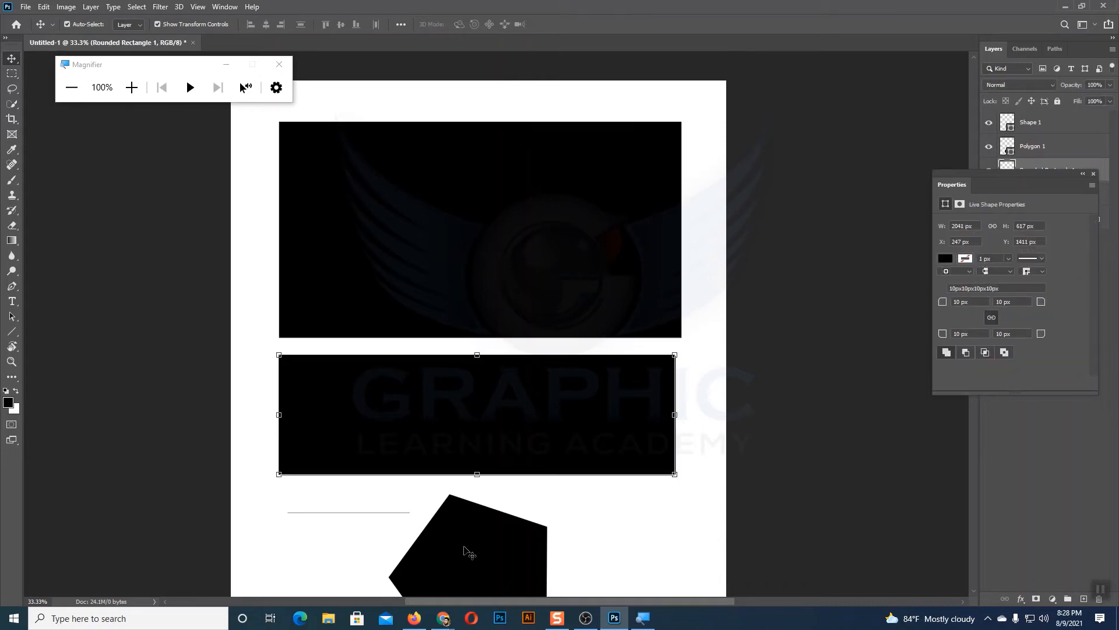
{"action": "left_click", "coordinate": [443, 522]}
{"action": "left_click", "coordinate": [362, 517]}
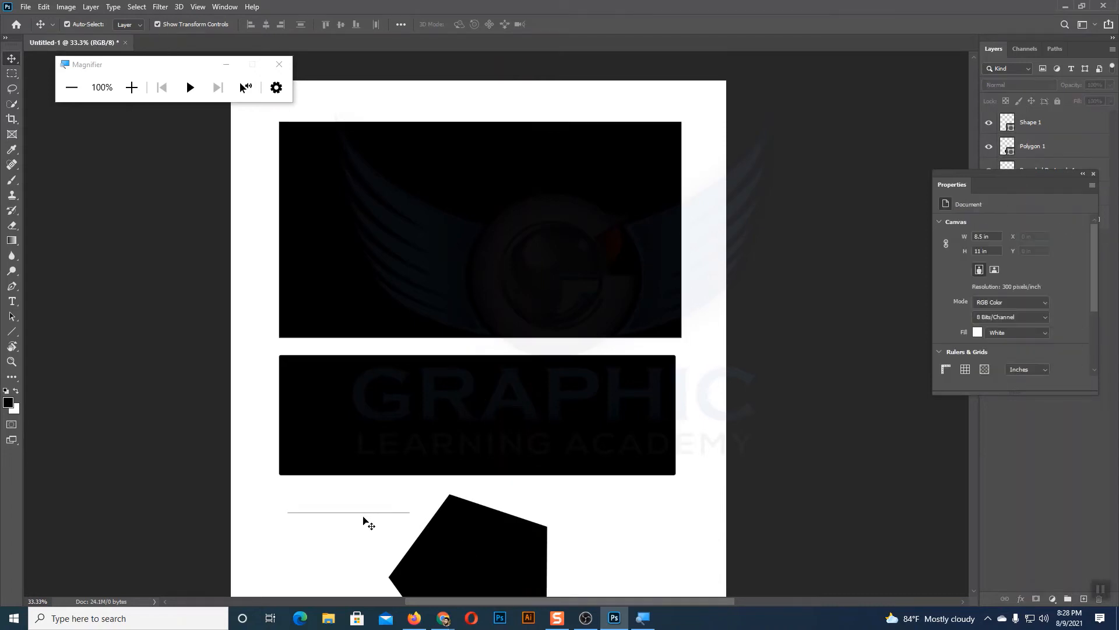
{"action": "left_click", "coordinate": [348, 511]}
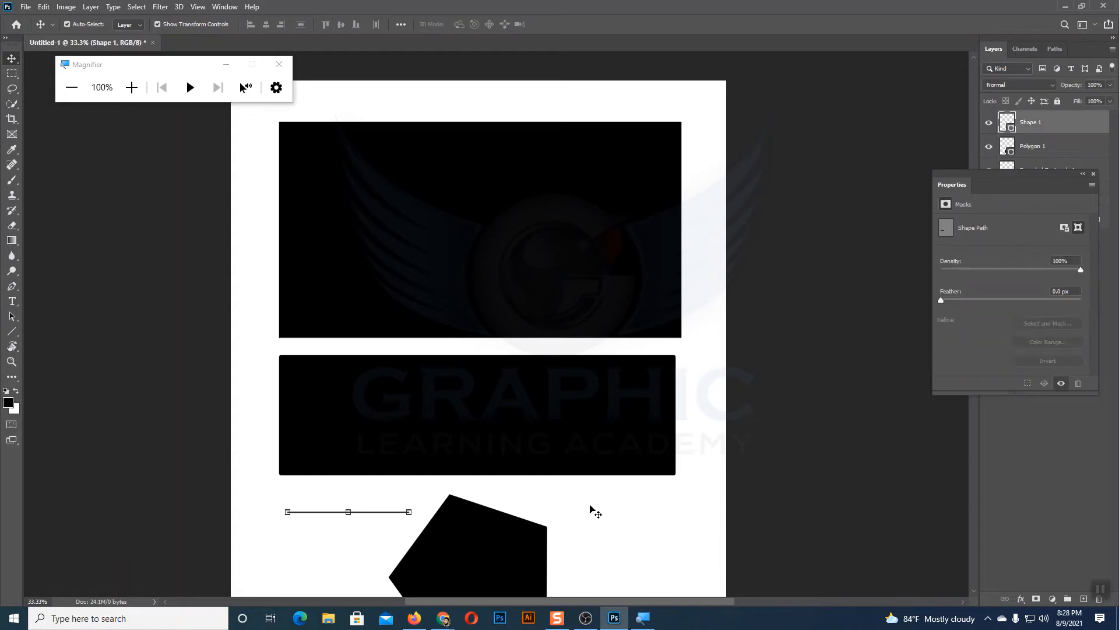
{"action": "left_click", "coordinate": [522, 257]}
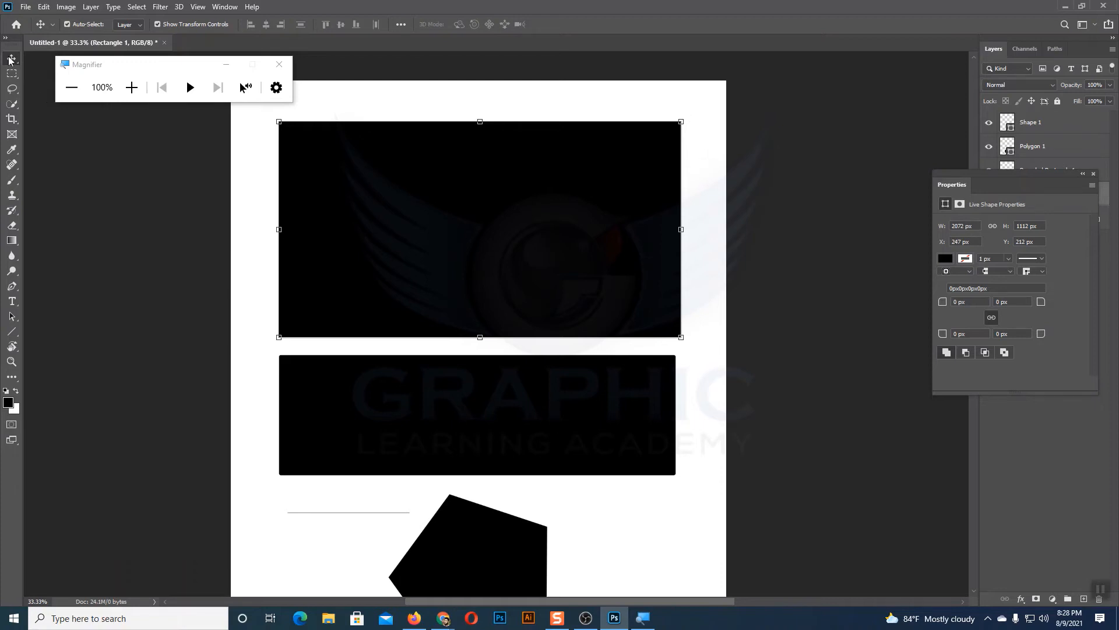
{"action": "left_click", "coordinate": [711, 245]}
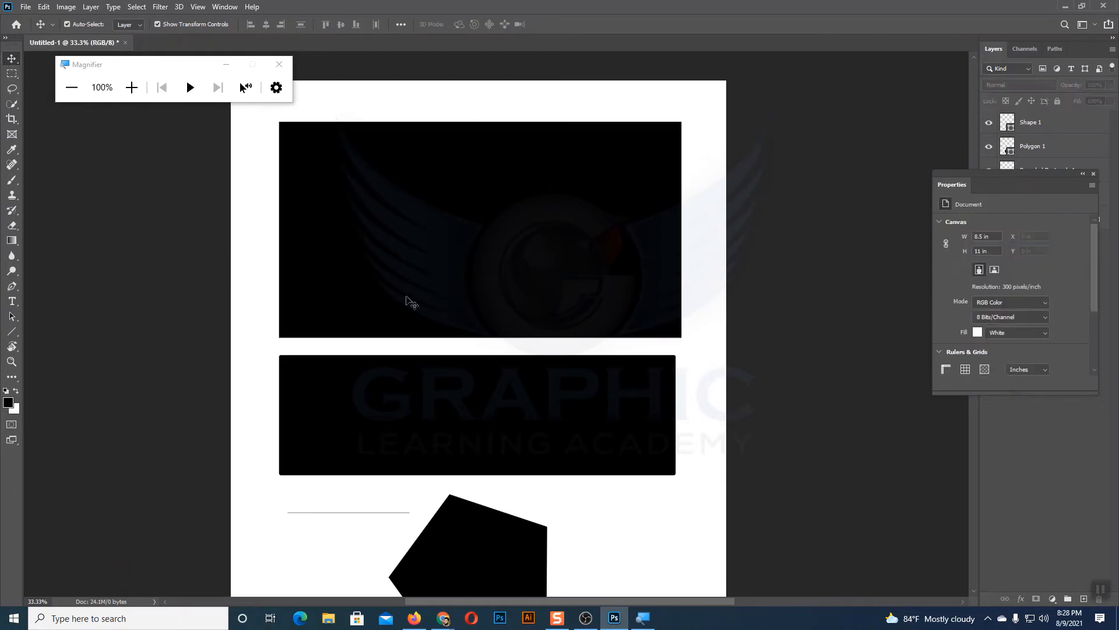
{"action": "left_click", "coordinate": [429, 249]}
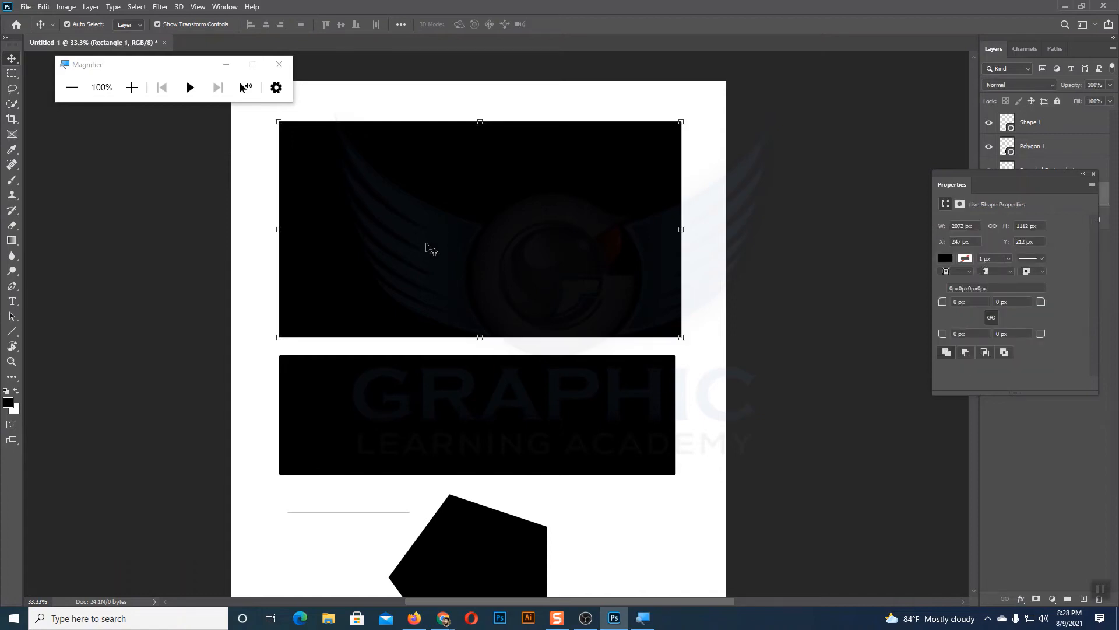
Activate the Rectangle tool and display the list of available shape tools.
{"action": "left_click", "coordinate": [19, 333]}
{"action": "left_click", "coordinate": [33, 331]}
{"action": "right_click", "coordinate": [13, 331]}
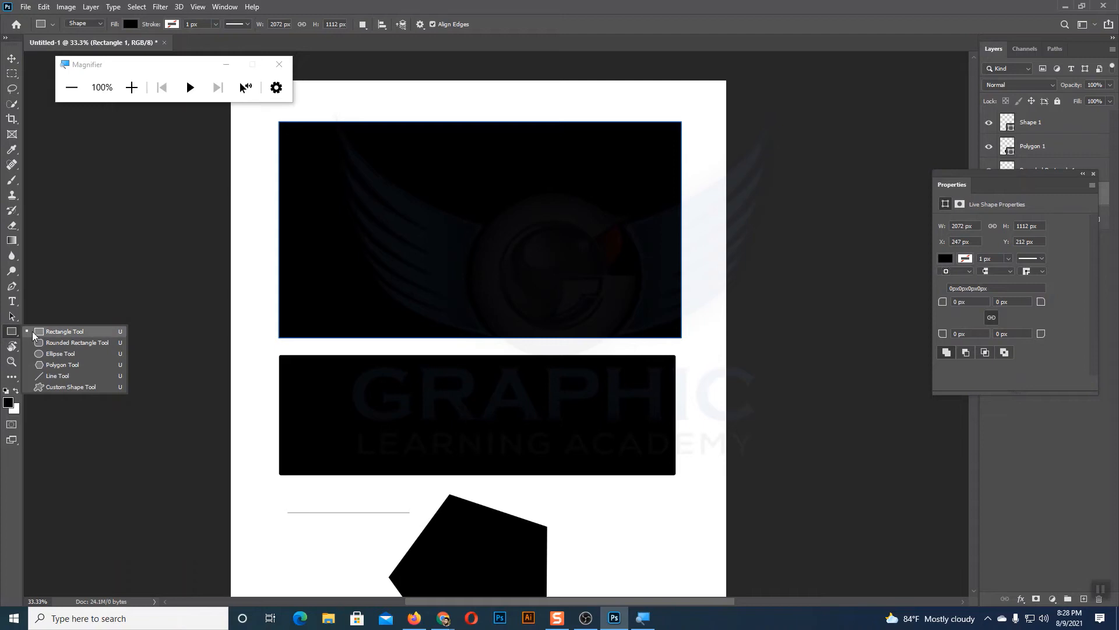
Move the large rectangle slightly upward to about X 239 px and Y 106 px.
{"action": "left_click", "coordinate": [36, 331]}
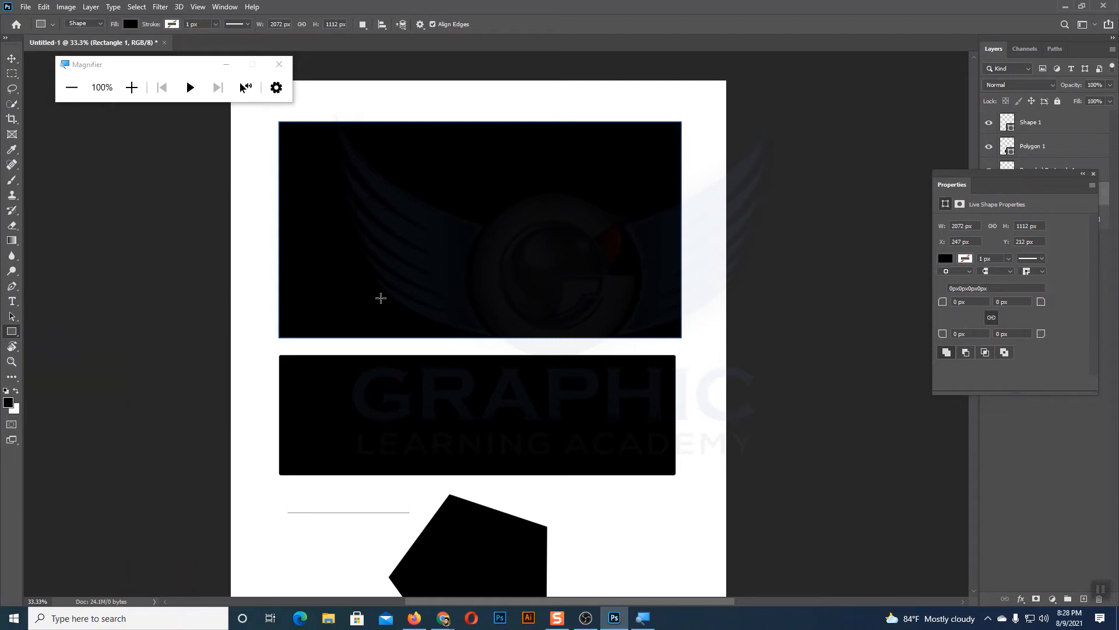
{"action": "left_click", "coordinate": [12, 60]}
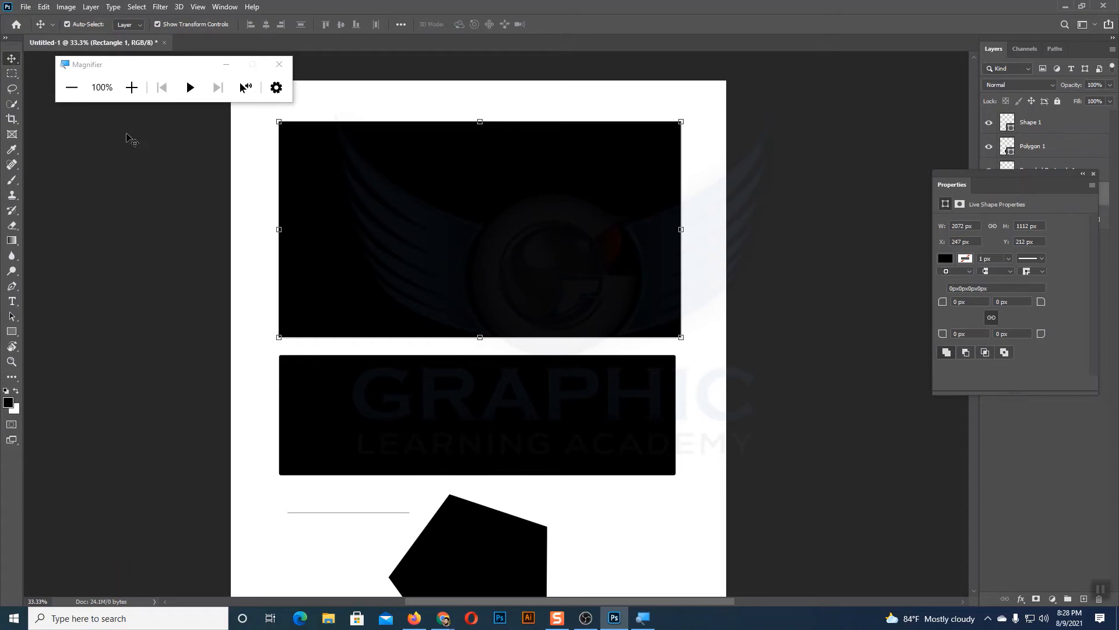
{"action": "left_click", "coordinate": [561, 256]}
{"action": "left_click", "coordinate": [552, 248]}
{"action": "left_click_drag", "start_coordinate": [552, 248], "coordinate": [551, 230]}
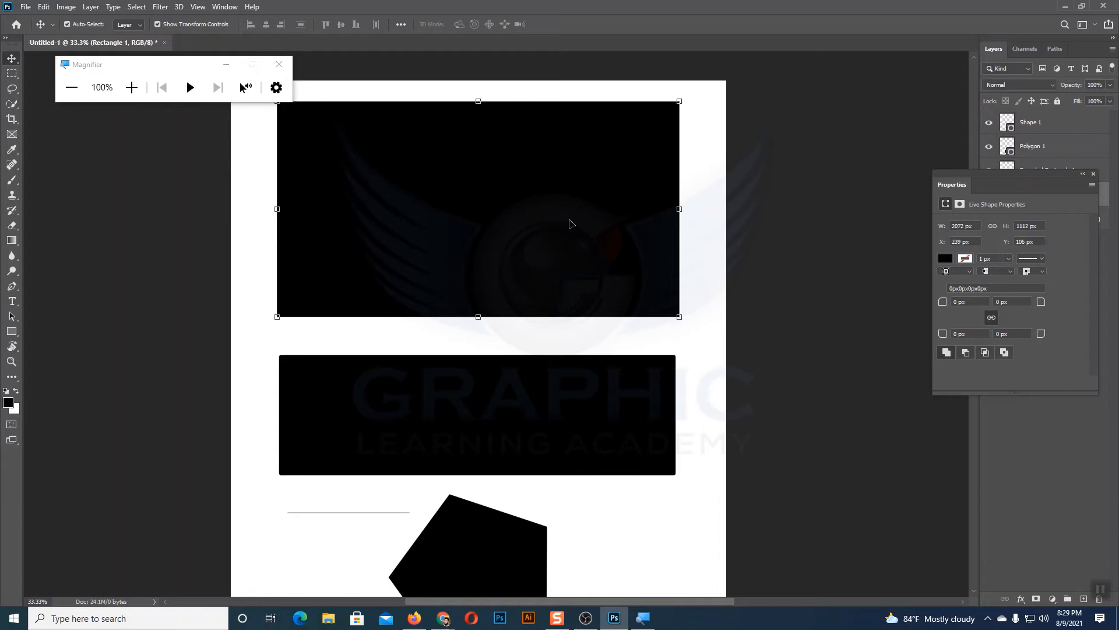
Delete the large rectangle, rounded rectangle, pentagon and line so only the blank background remains.
{"action": "left_click", "coordinate": [559, 420]}
{"action": "scroll", "coordinate": [557, 426], "scroll_direction": "down", "scroll_amount": 1}
{"action": "left_click", "coordinate": [496, 489]}
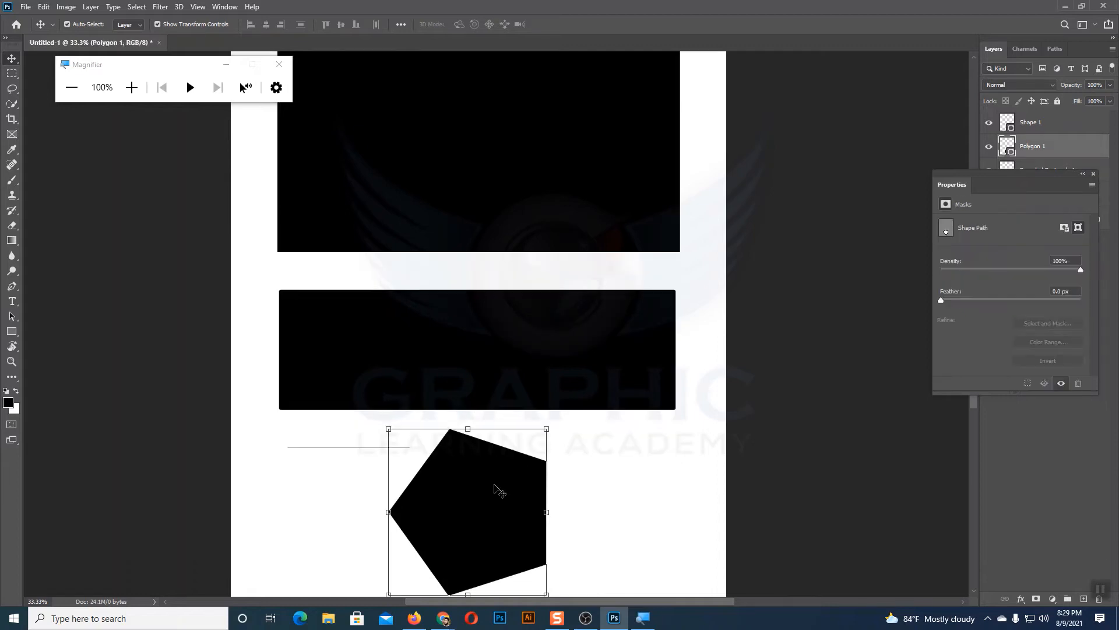
{"action": "scroll", "coordinate": [498, 489], "scroll_direction": "down", "scroll_amount": 1}
{"action": "scroll", "coordinate": [500, 490], "scroll_direction": "up", "scroll_amount": 3}
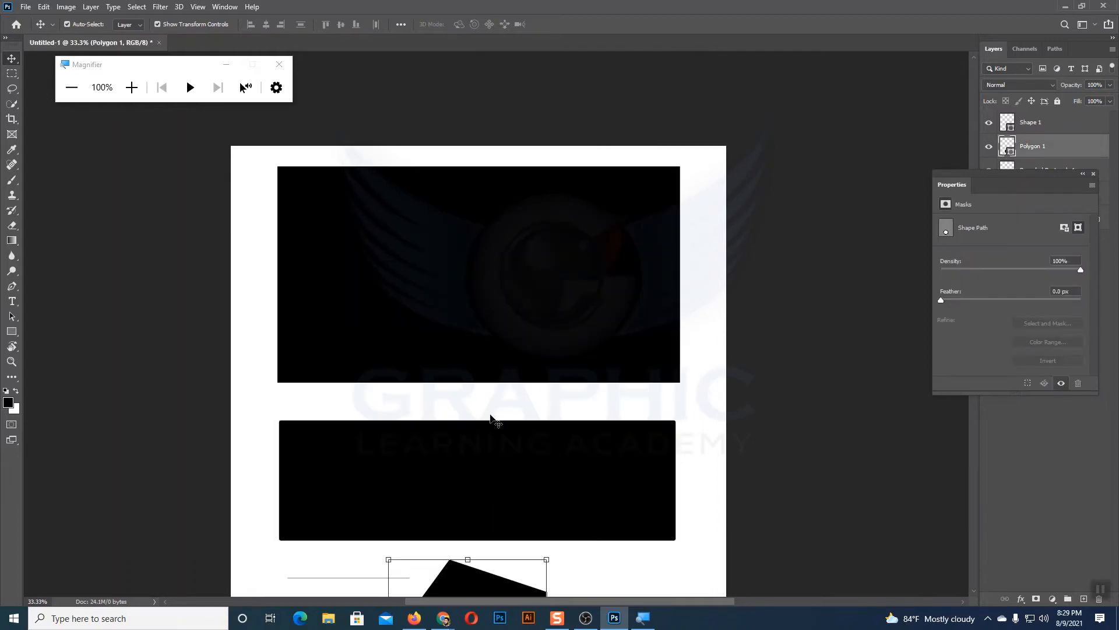
{"action": "left_click", "coordinate": [493, 363]}
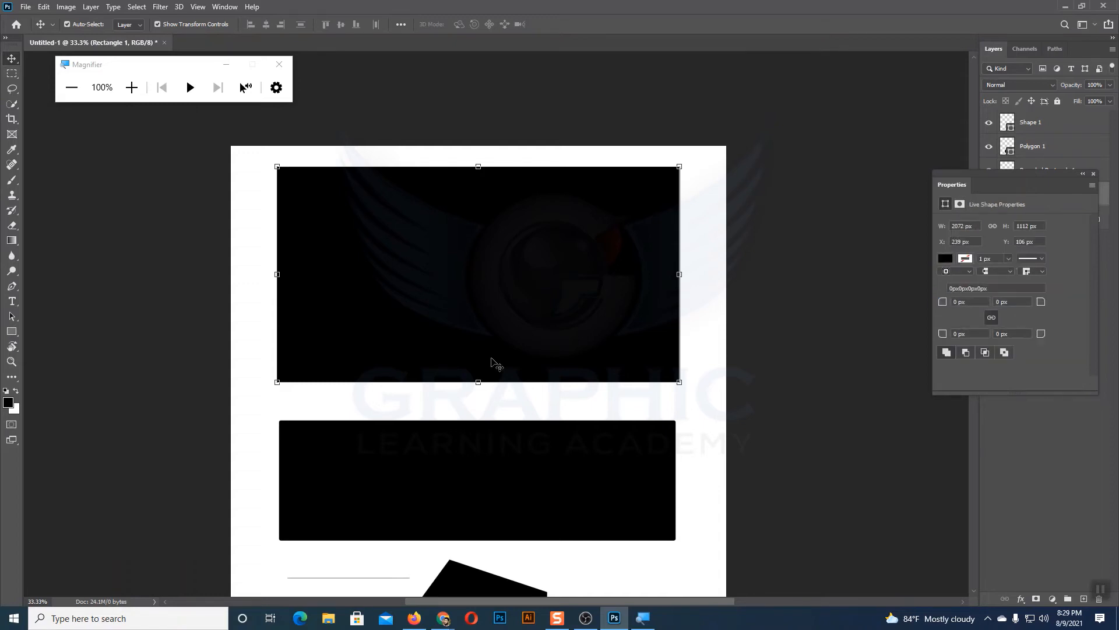
{"action": "key", "text": "Delete"}
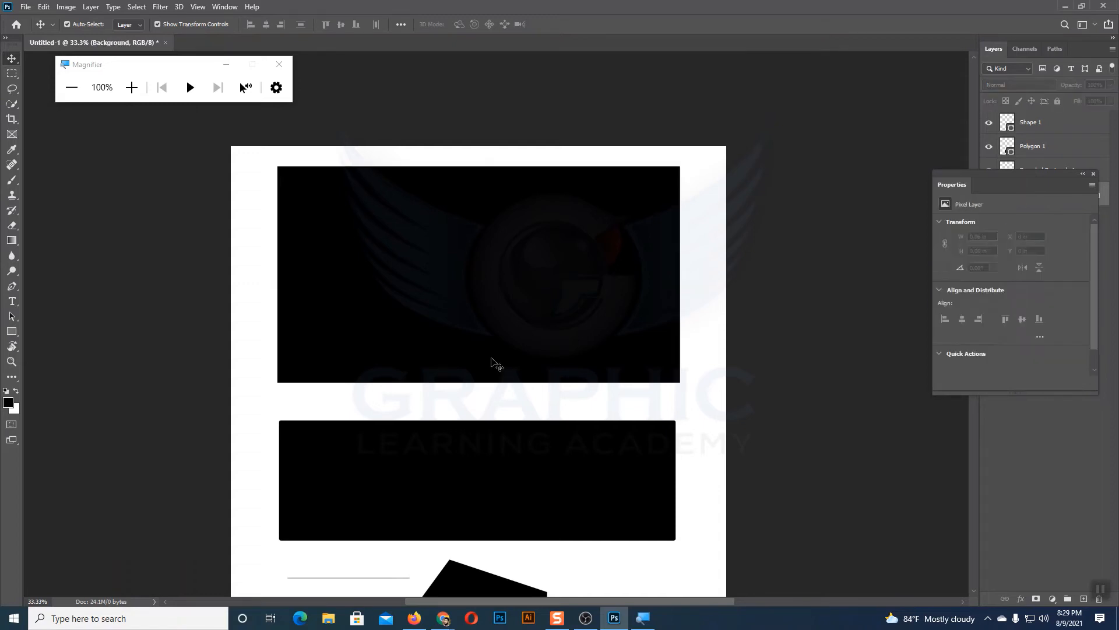
{"action": "left_click", "coordinate": [510, 471]}
{"action": "key", "text": "Delete"}
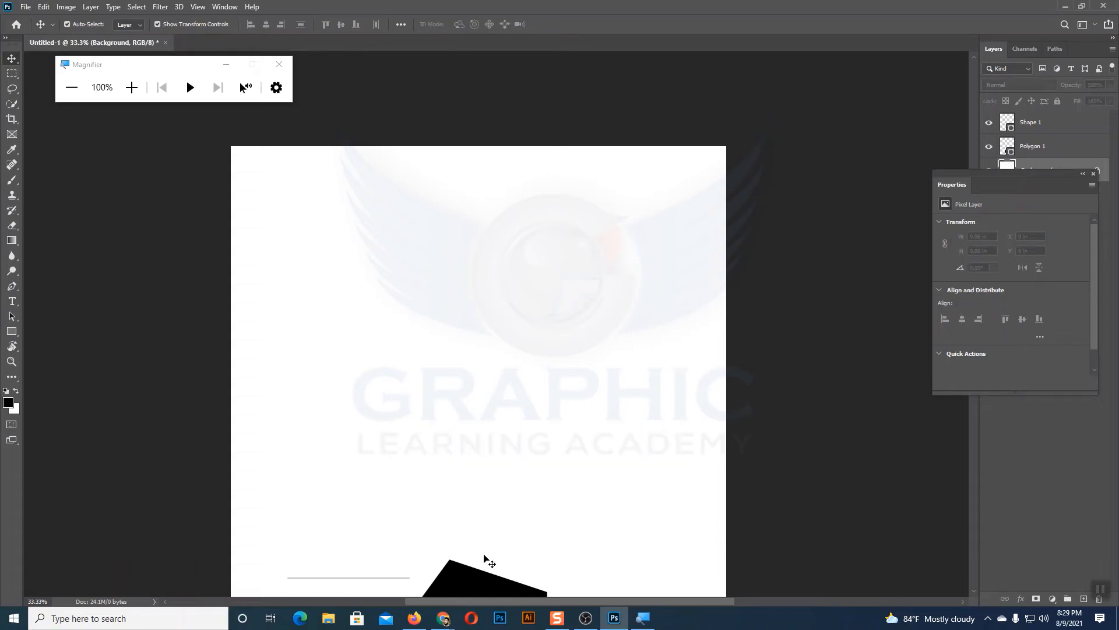
{"action": "left_click", "coordinate": [487, 562]}
{"action": "scroll", "coordinate": [563, 427], "scroll_direction": "down", "scroll_amount": 1}
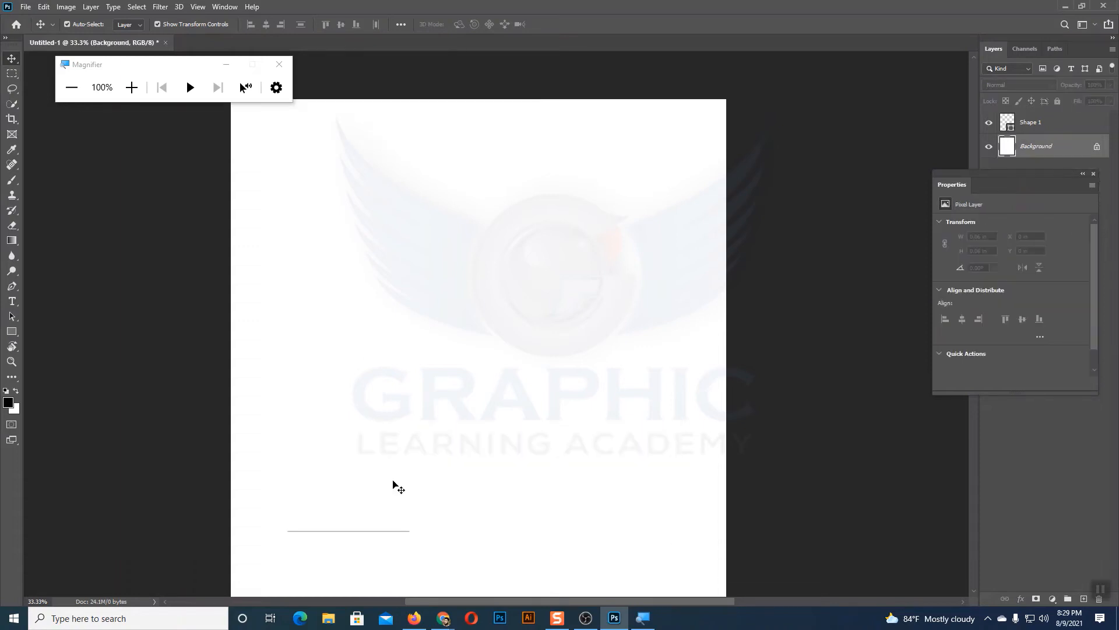
{"action": "left_click_drag", "start_coordinate": [393, 481], "coordinate": [355, 582]}
{"action": "key", "text": "Delete"}
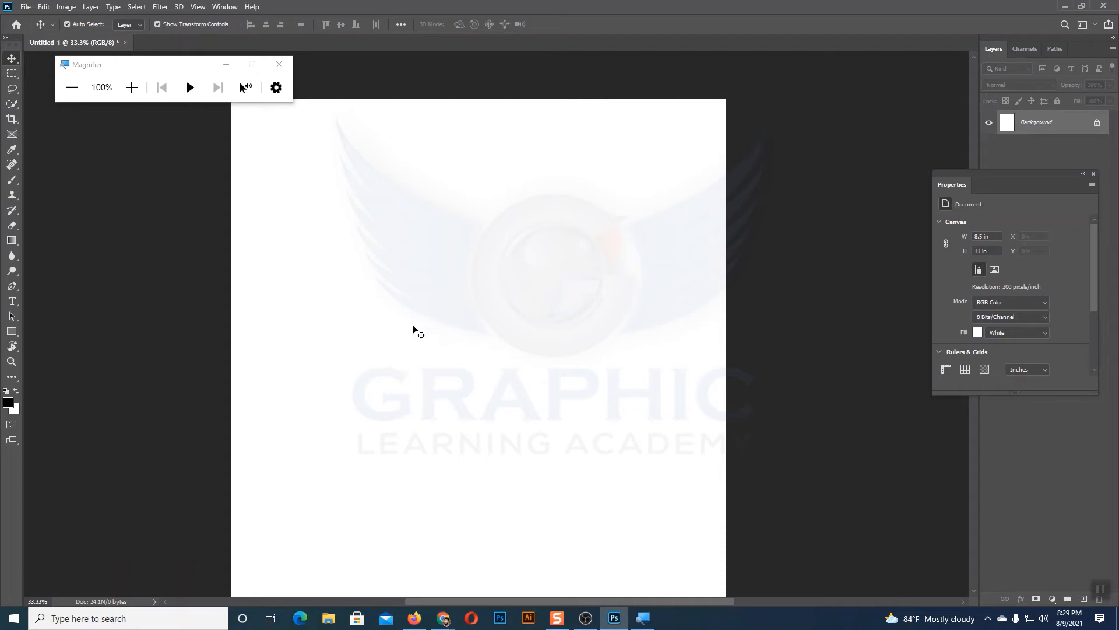
Compare the tool options of the Custom Shape tool with those of the Rectangle tool.
{"action": "left_click", "coordinate": [12, 331]}
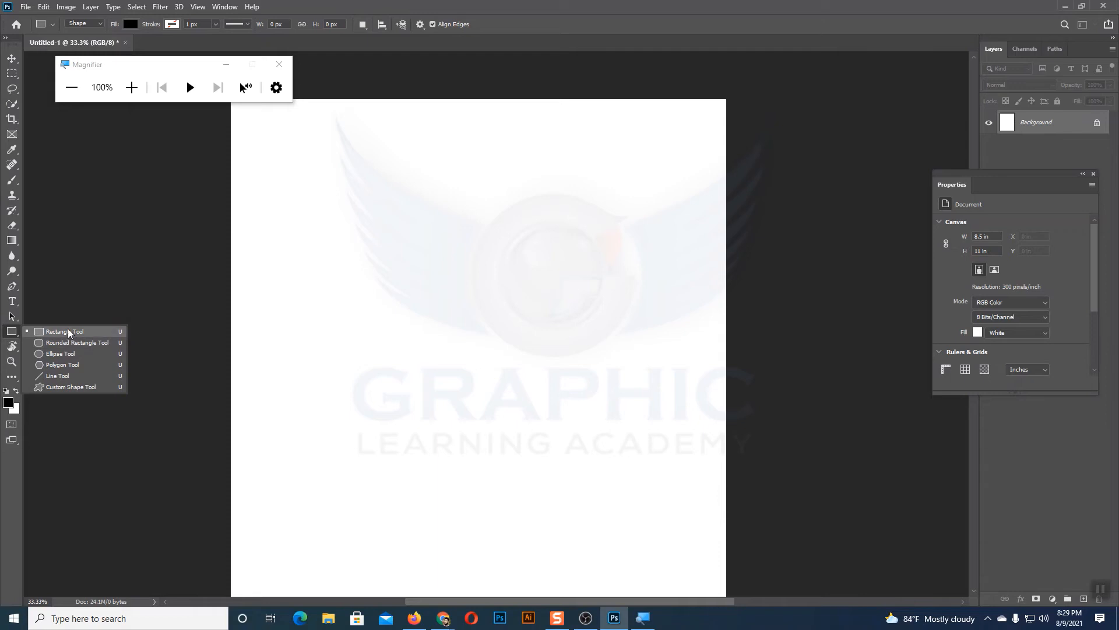
{"action": "left_click", "coordinate": [64, 387]}
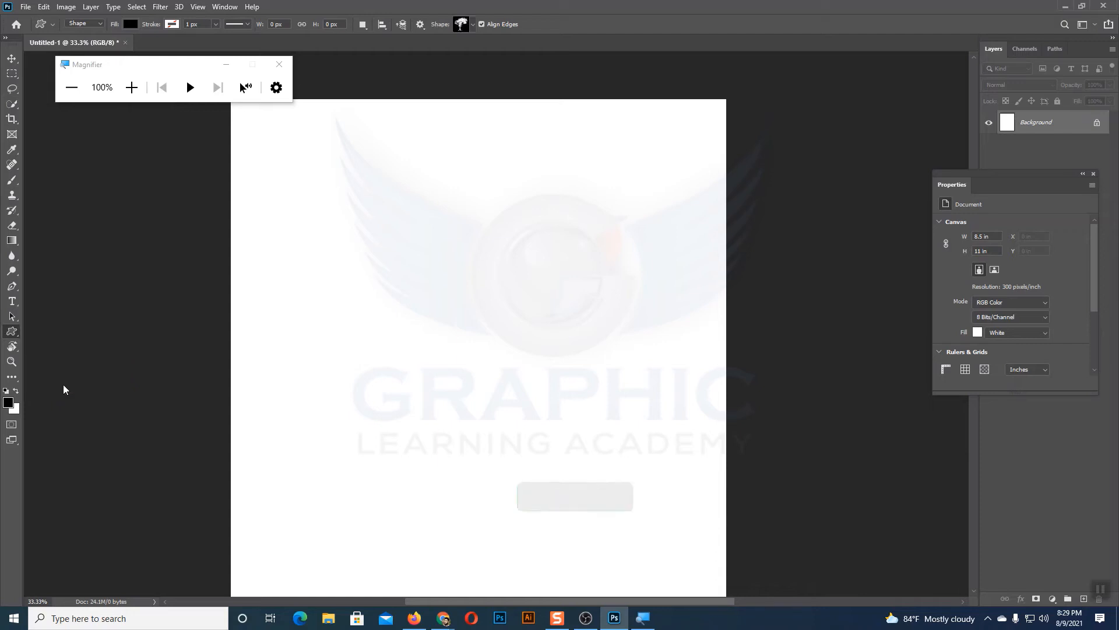
{"action": "right_click", "coordinate": [11, 331]}
{"action": "left_click", "coordinate": [34, 336]}
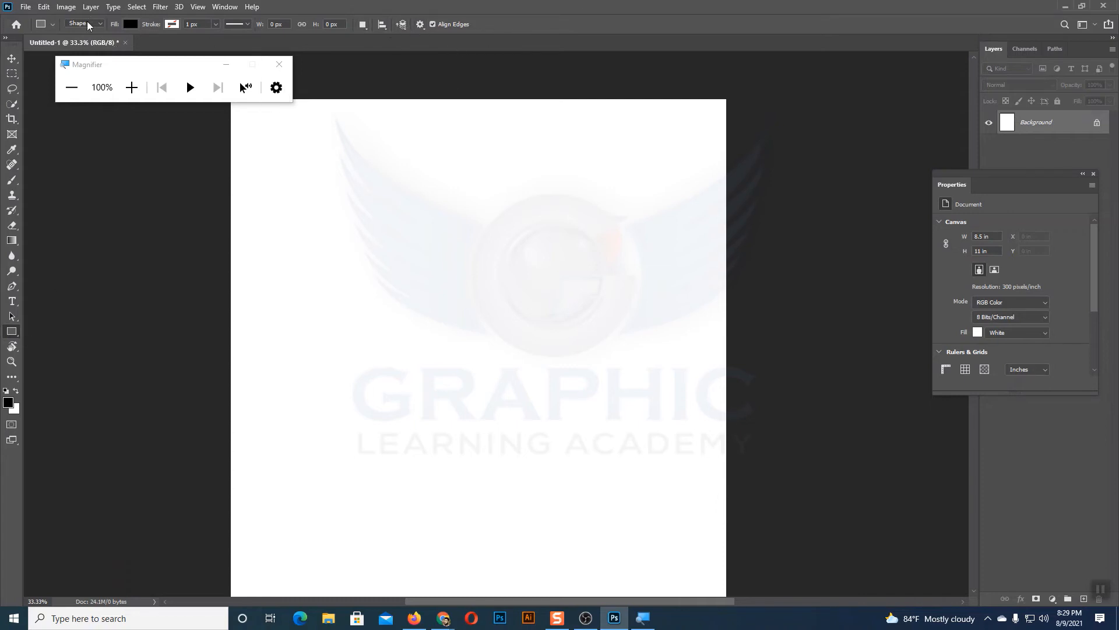
Draw the Buffalo Thorn Tree custom shape about 769 px wide and 953 px high in the page's upper left area.
{"action": "right_click", "coordinate": [11, 334]}
{"action": "left_click", "coordinate": [59, 387]}
{"action": "left_click", "coordinate": [473, 26]}
{"action": "left_click", "coordinate": [471, 26]}
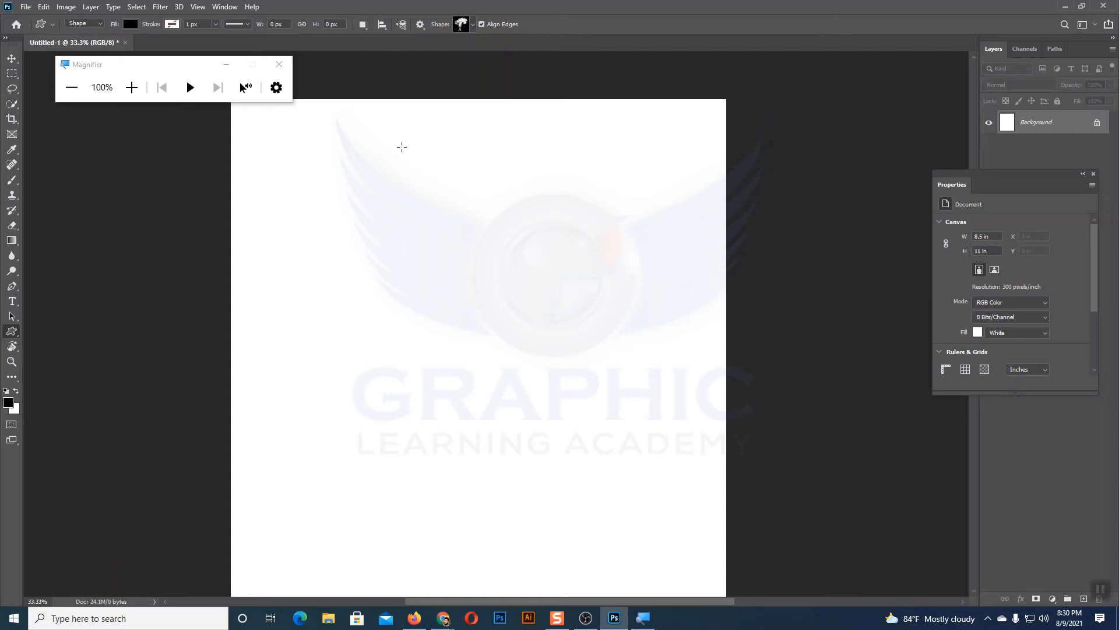
{"action": "left_click_drag", "start_coordinate": [315, 186], "coordinate": [465, 373]}
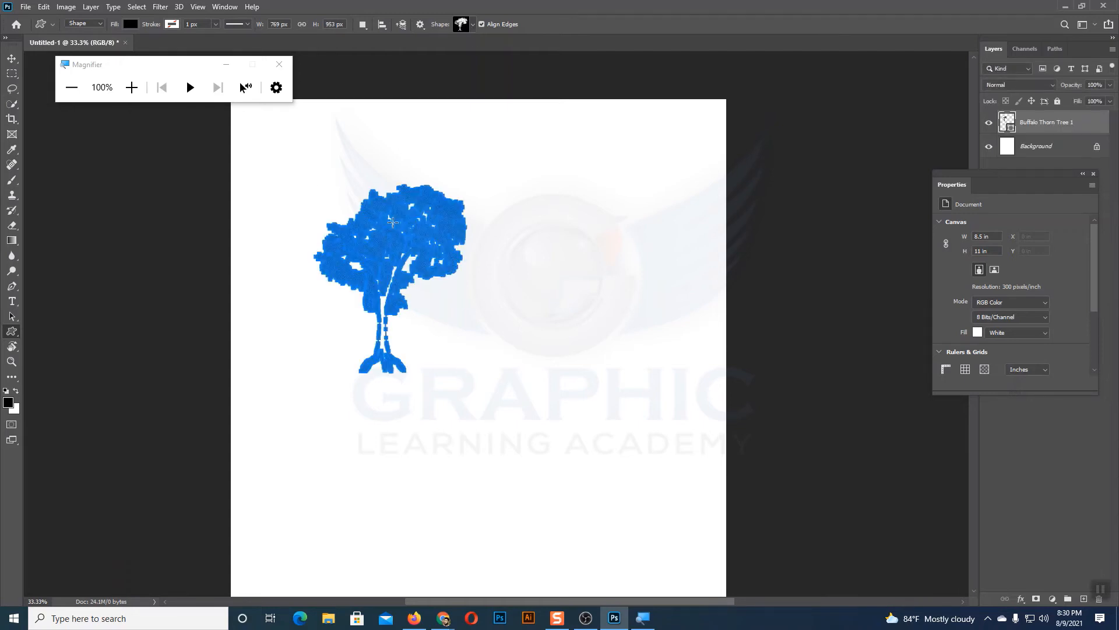
{"action": "left_click", "coordinate": [11, 58]}
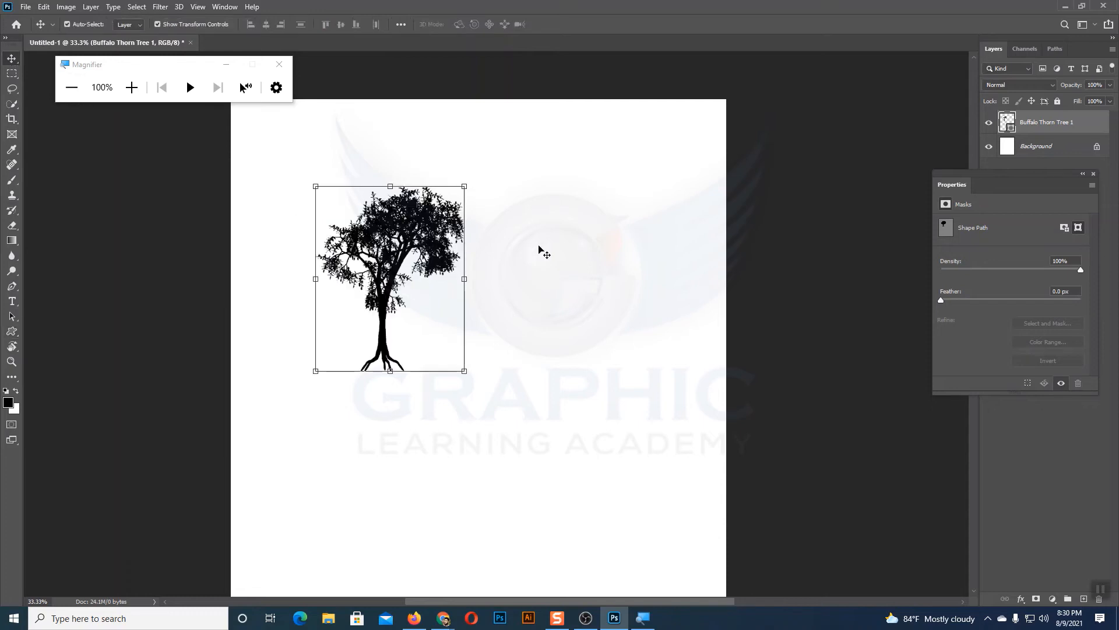
{"action": "left_click", "coordinate": [527, 251]}
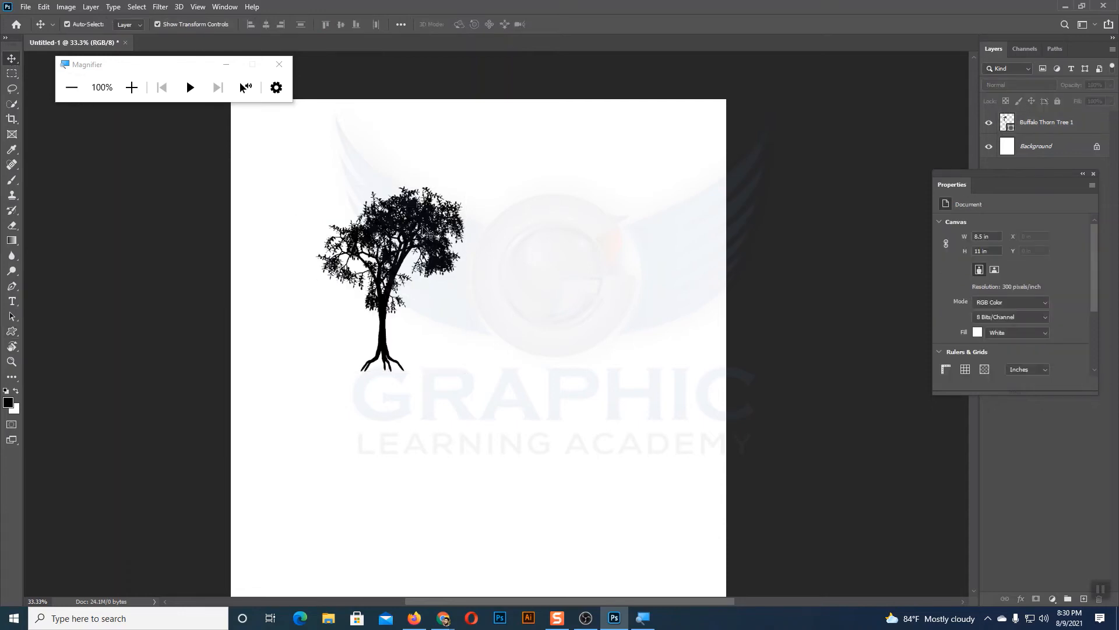
{"action": "left_click", "coordinate": [428, 234]}
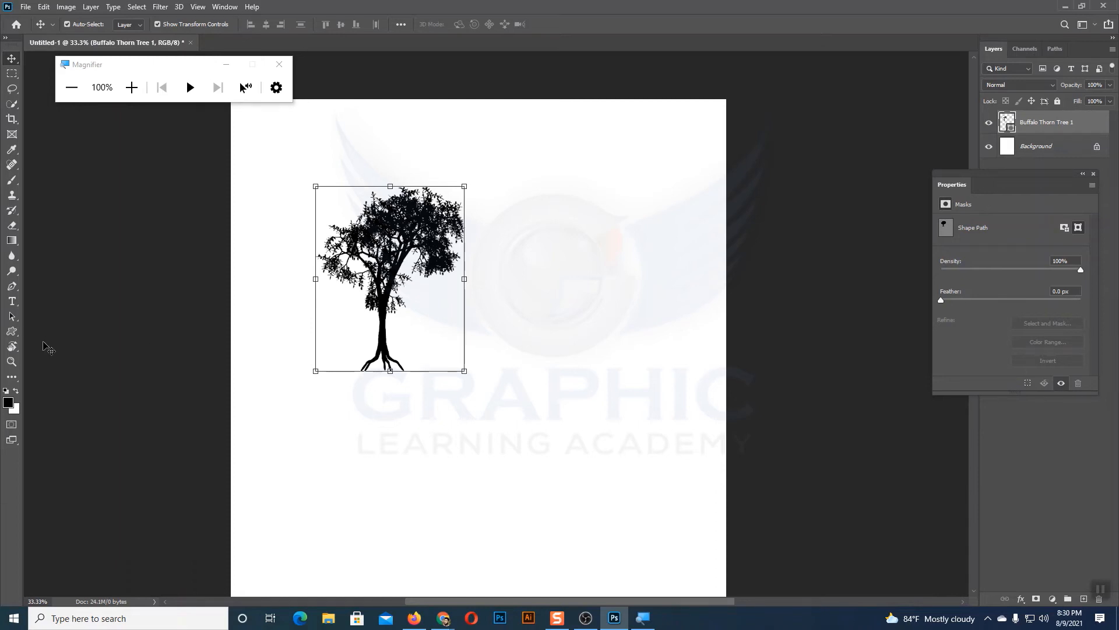
Draw the palm custom shape from the Leaf Trees group, about 721 px wide and 806 px high, to the right of the first tree.
{"action": "left_click", "coordinate": [11, 334]}
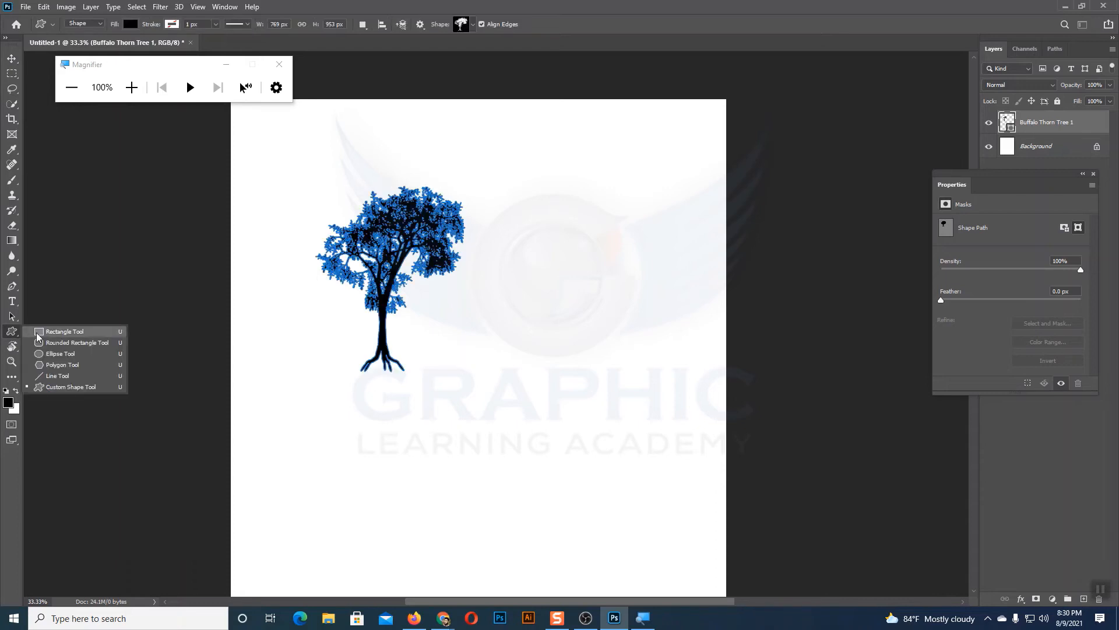
{"action": "left_click", "coordinate": [65, 387]}
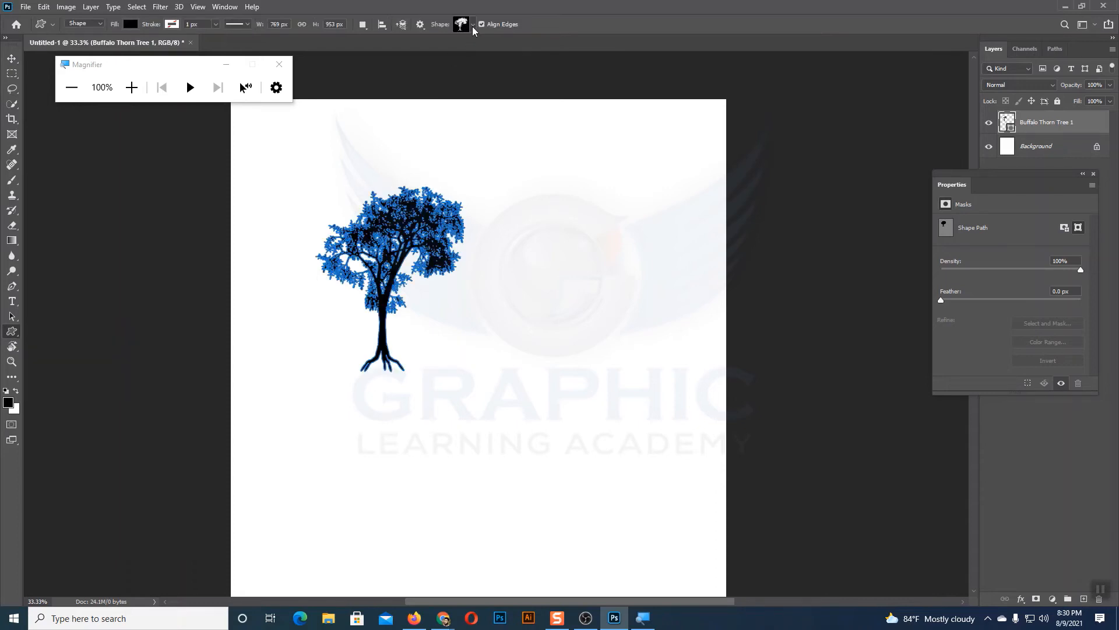
{"action": "left_click", "coordinate": [132, 88]}
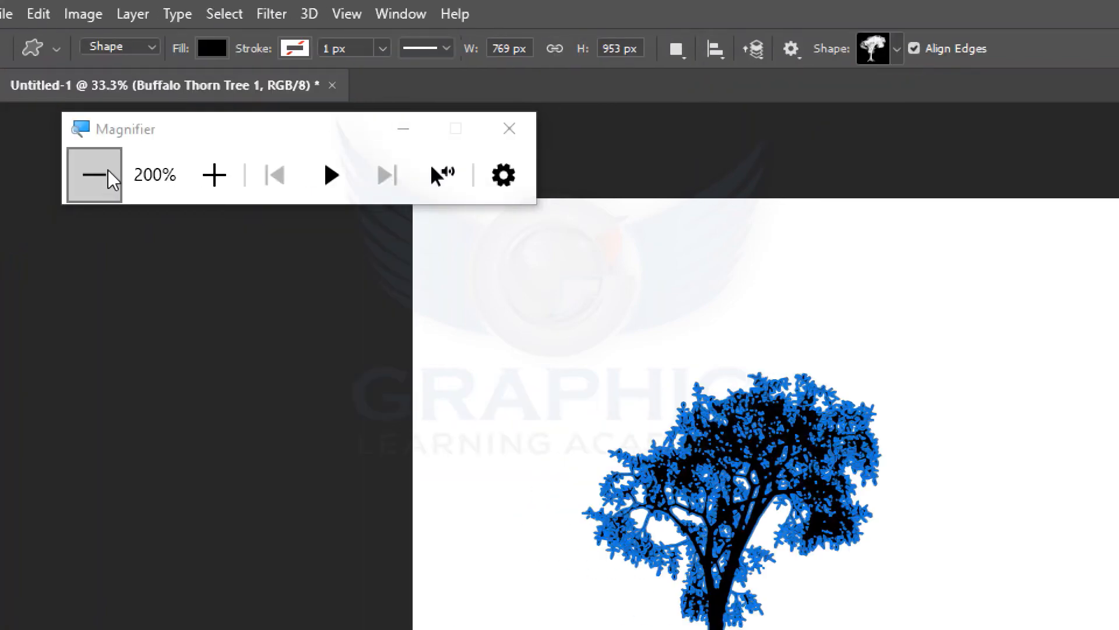
{"action": "left_click", "coordinate": [100, 175]}
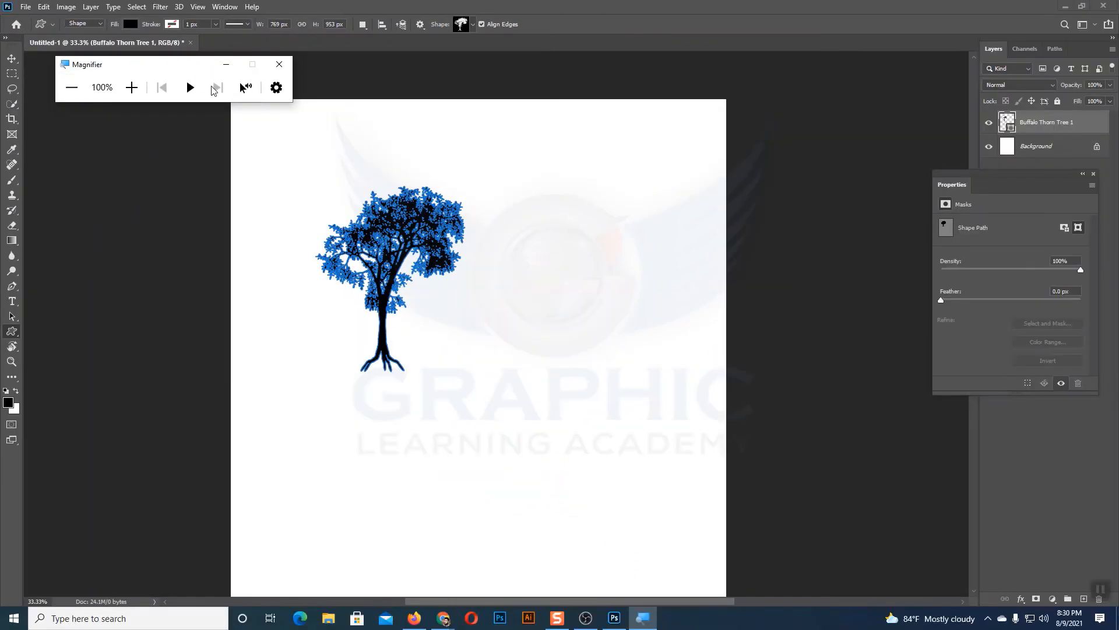
{"action": "left_click", "coordinate": [472, 26]}
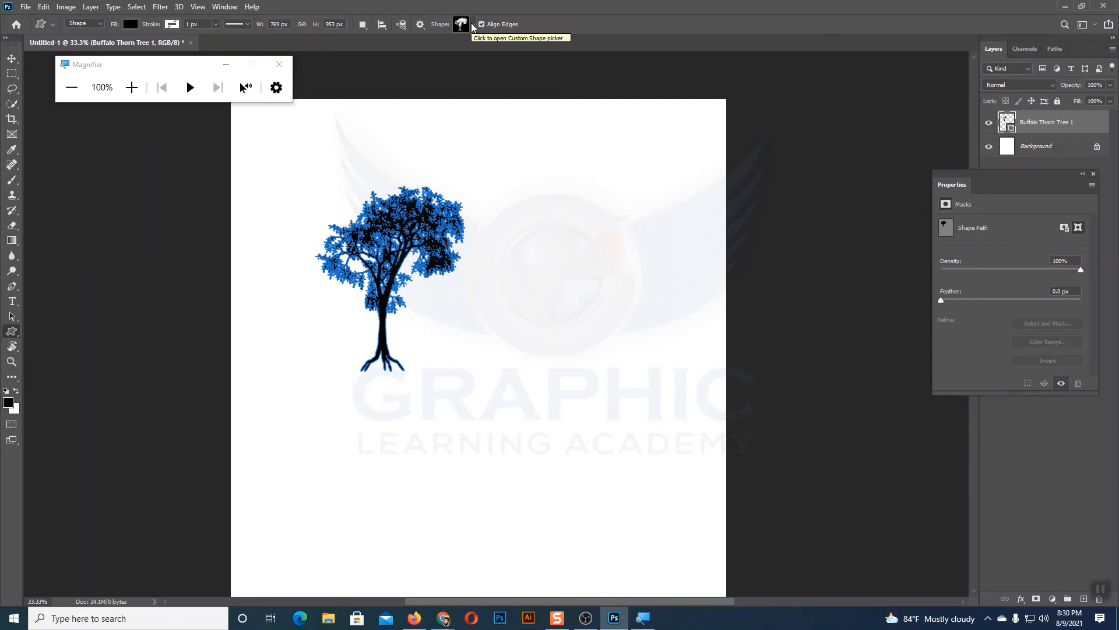
{"action": "left_click", "coordinate": [473, 26]}
{"action": "scroll", "coordinate": [447, 78], "scroll_direction": "down", "scroll_amount": 2}
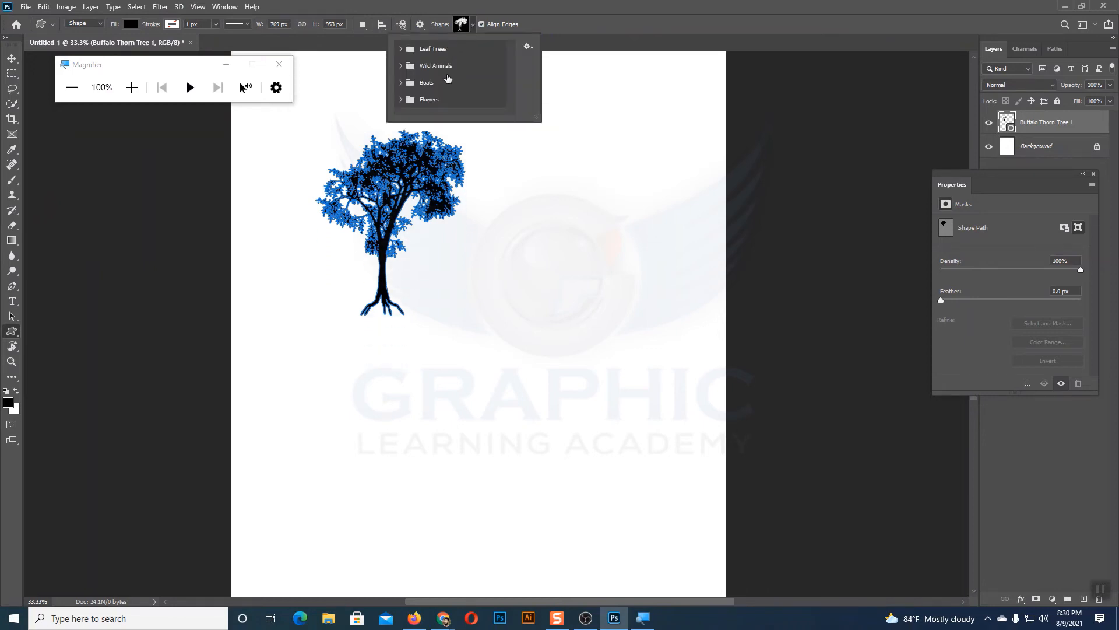
{"action": "scroll", "coordinate": [448, 79], "scroll_direction": "up", "scroll_amount": 2}
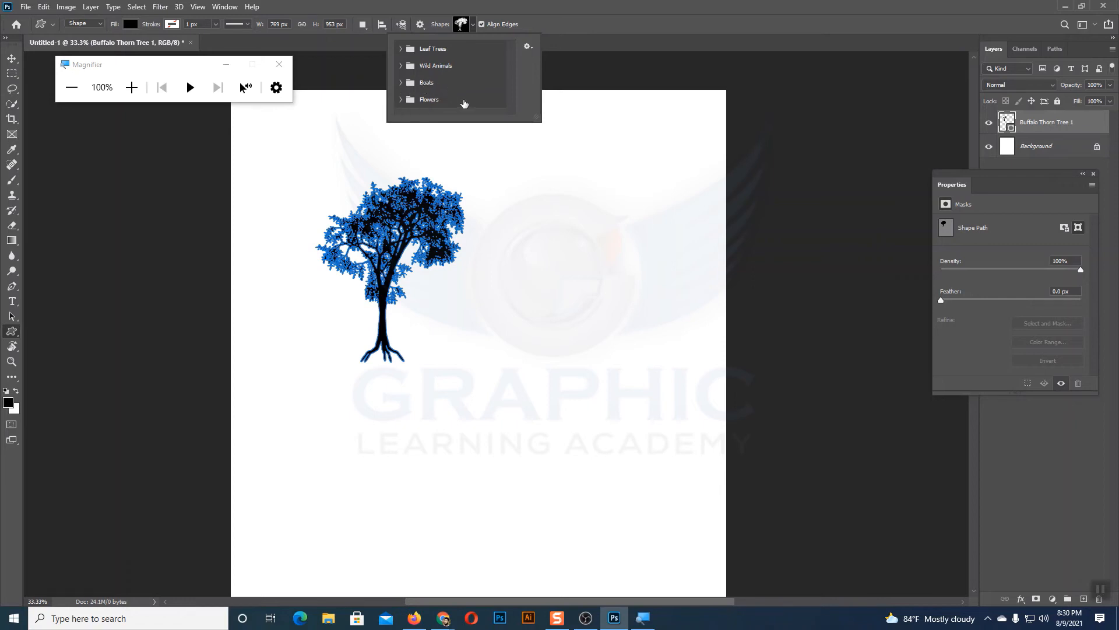
{"action": "left_click", "coordinate": [401, 49]}
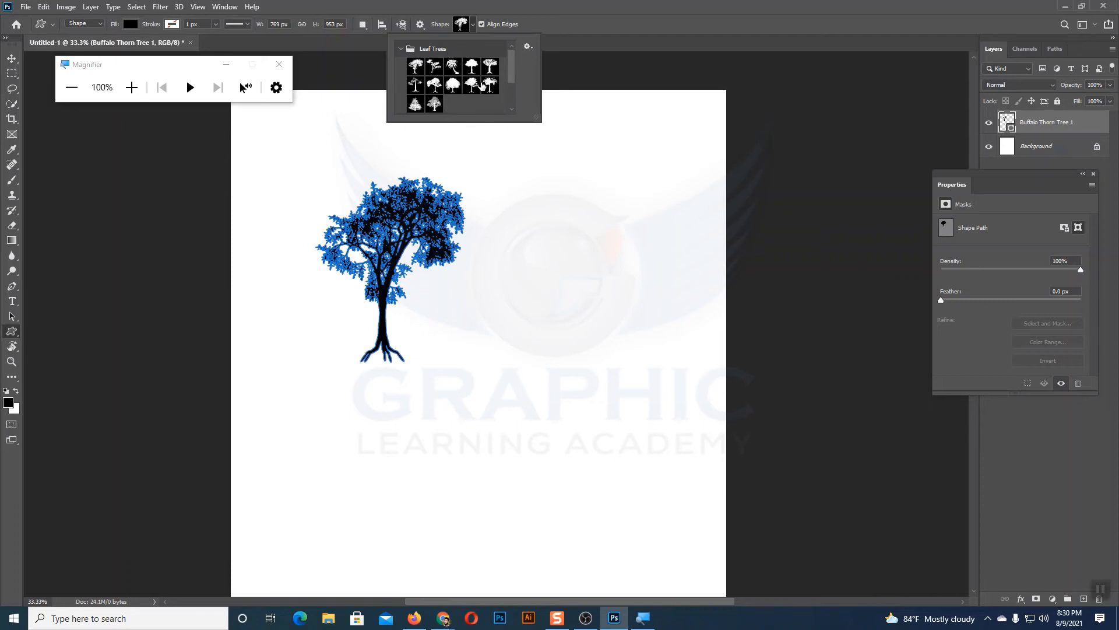
{"action": "left_click", "coordinate": [453, 67]}
{"action": "left_click_drag", "start_coordinate": [511, 206], "coordinate": [654, 364]}
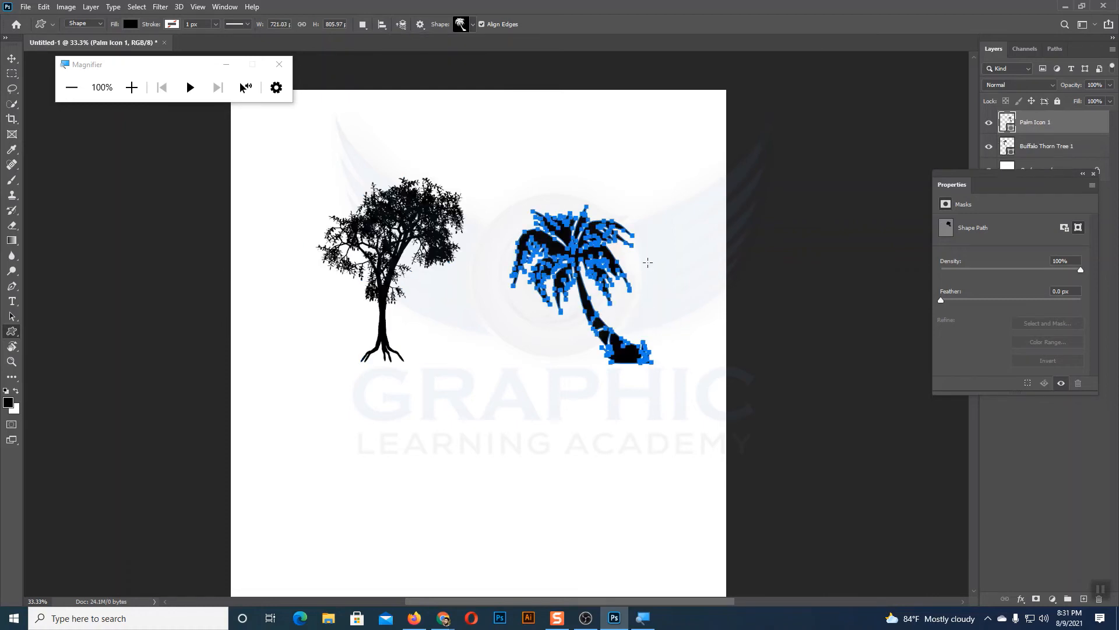
{"action": "left_click", "coordinate": [12, 58]}
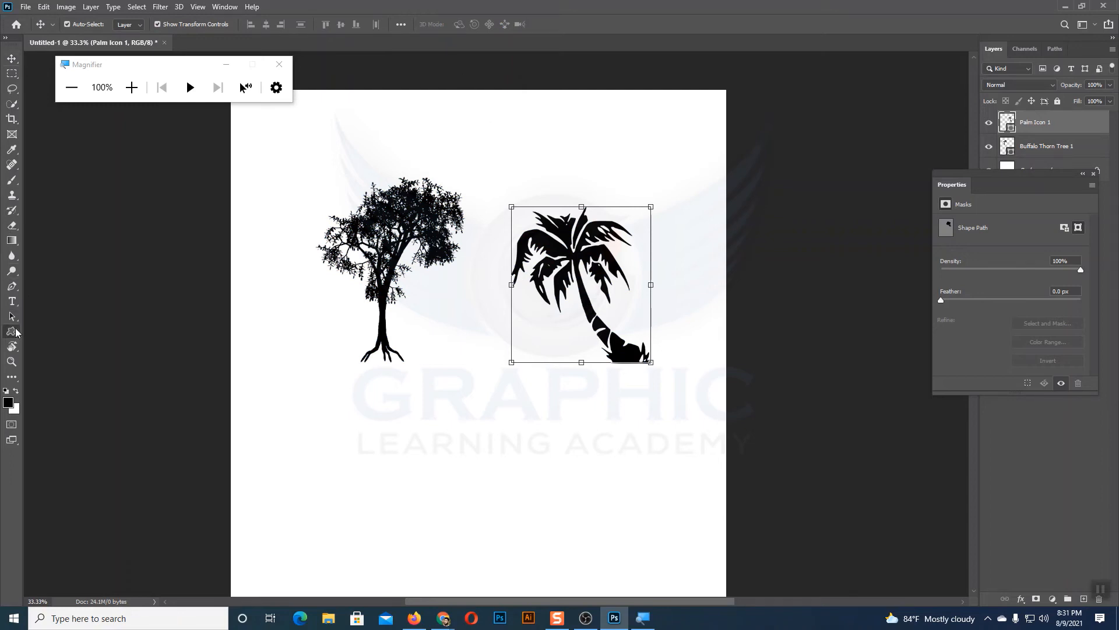
Draw the lion custom shape from the Wild Animals group, about 916 px wide and 743 px high, below the palm.
{"action": "left_click", "coordinate": [11, 331]}
{"action": "left_click", "coordinate": [472, 24]}
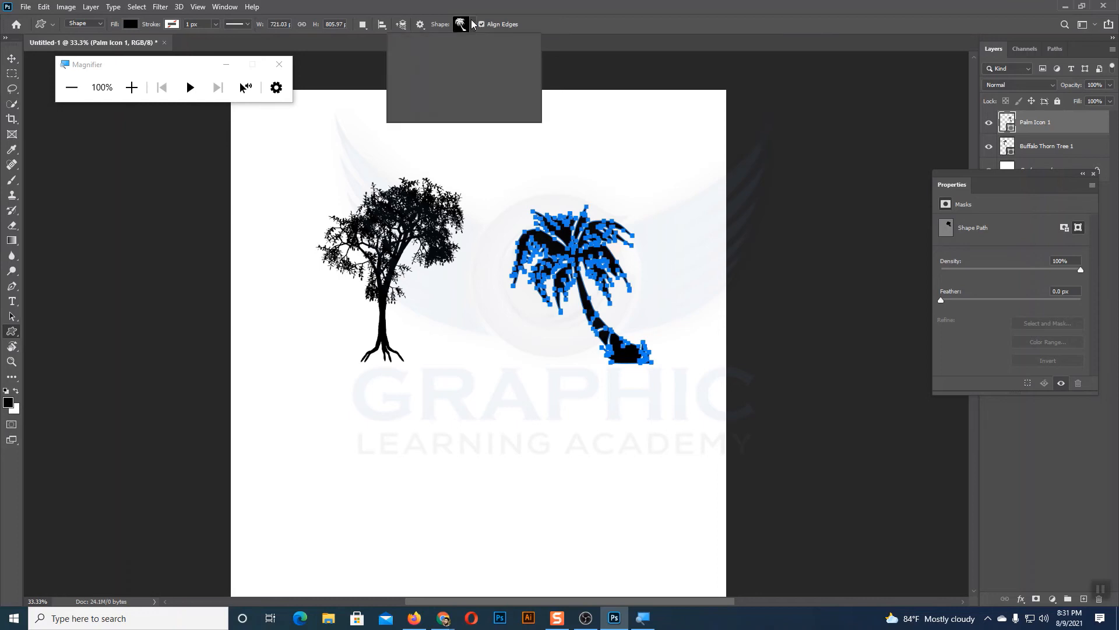
{"action": "left_click", "coordinate": [401, 51]}
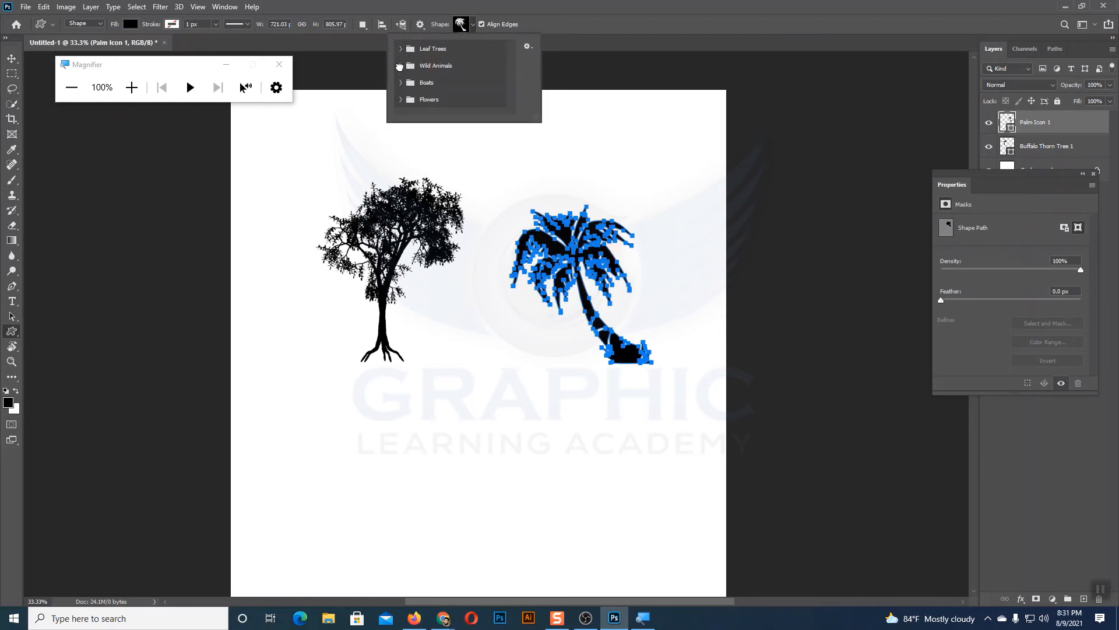
{"action": "left_click", "coordinate": [400, 66]}
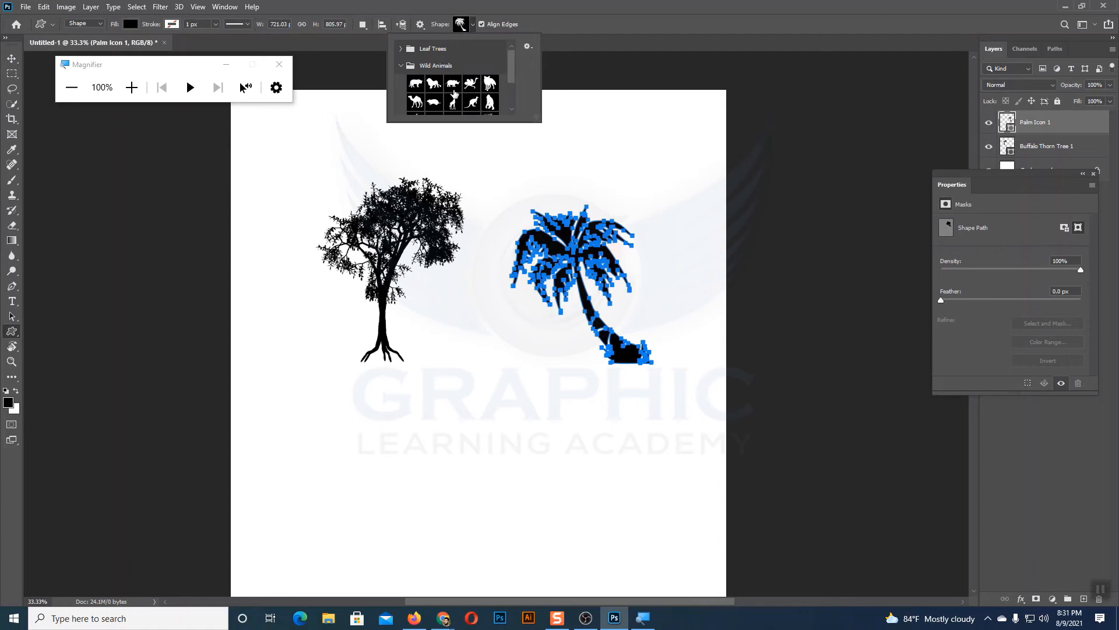
{"action": "left_click", "coordinate": [432, 86]}
{"action": "left_click_drag", "start_coordinate": [465, 390], "coordinate": [643, 534]}
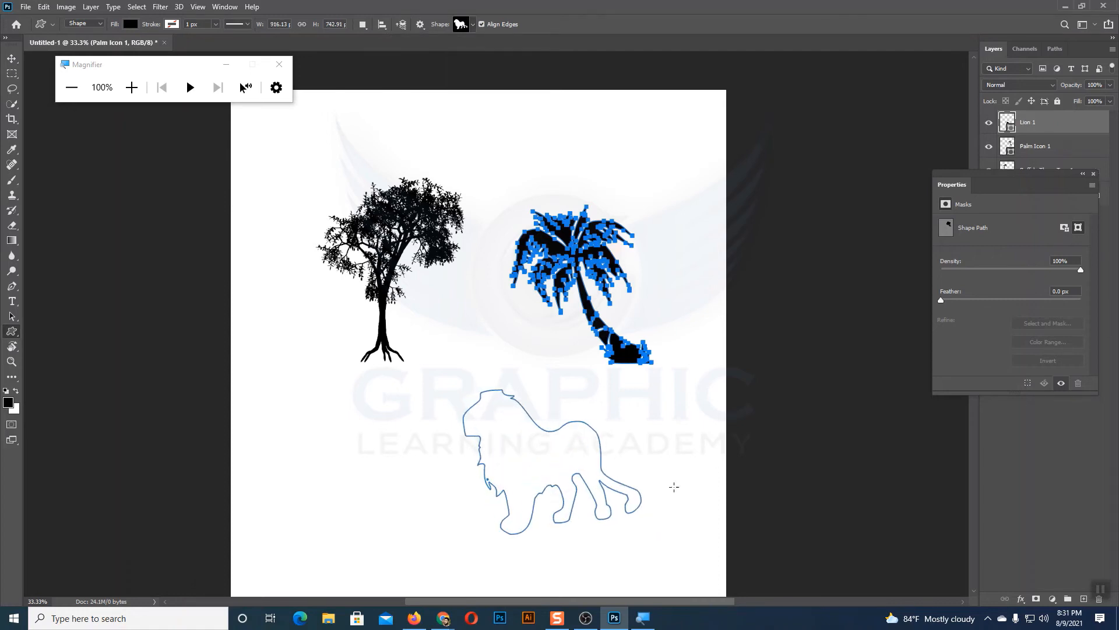
Draw the leaping deer custom shape from the Wild Animals group, about 586 px wide and 638 px high, below the thorn tree.
{"action": "left_click", "coordinate": [471, 27]}
{"action": "scroll", "coordinate": [466, 67], "scroll_direction": "down", "scroll_amount": 3}
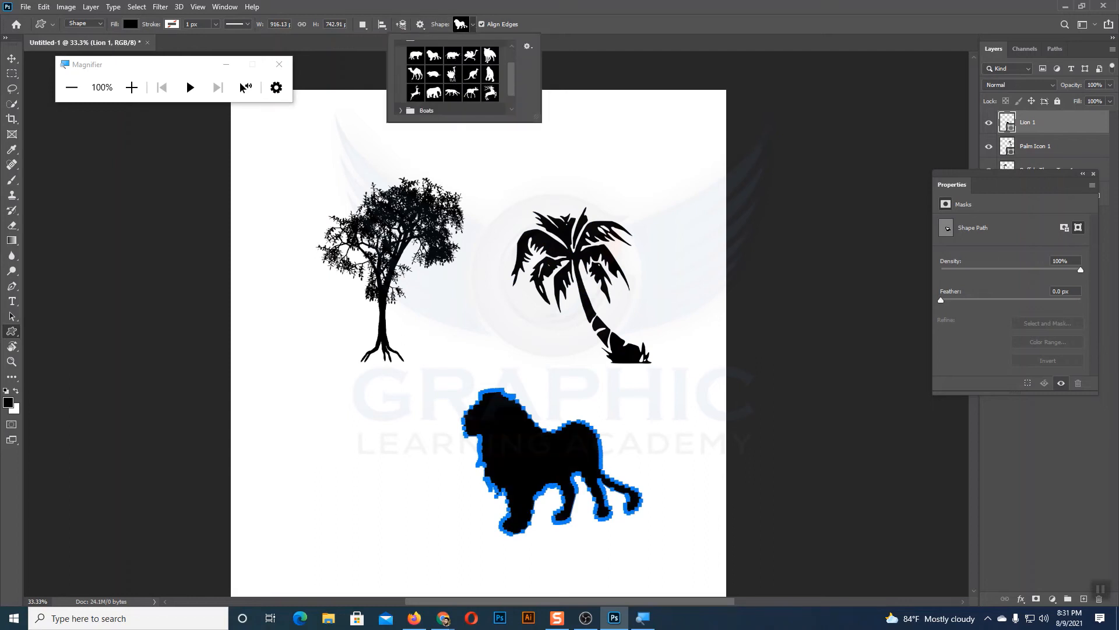
{"action": "left_click", "coordinate": [452, 72]}
{"action": "left_click", "coordinate": [435, 96]}
{"action": "left_click", "coordinate": [414, 94]}
{"action": "left_click_drag", "start_coordinate": [312, 361], "coordinate": [427, 486]}
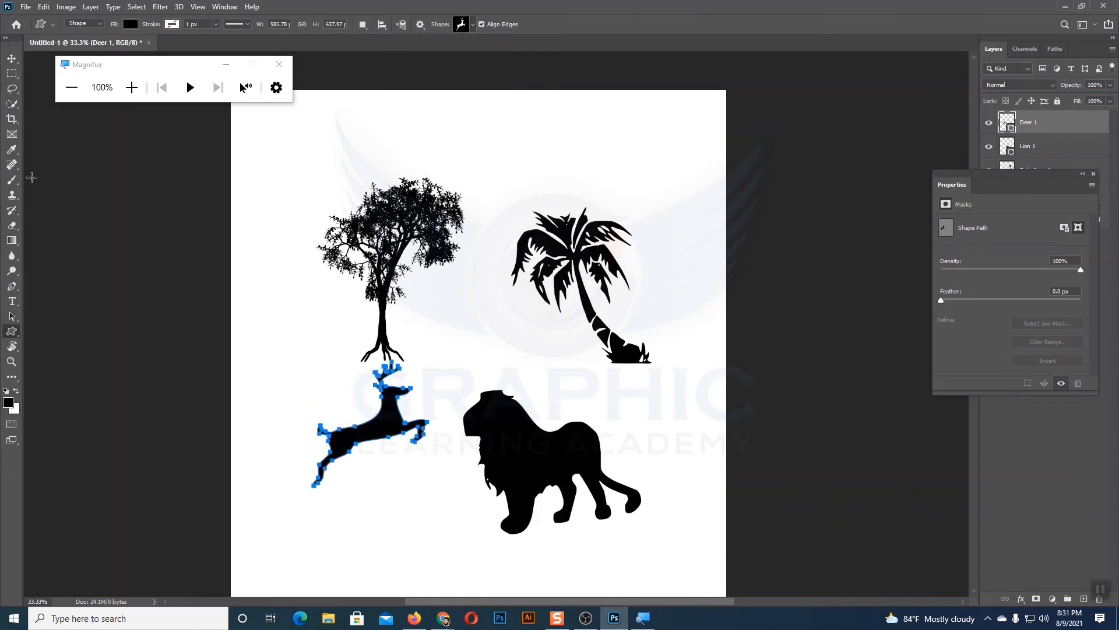
Draw the sailboat custom shape from the Boats group, about 394 px wide and 404 px high, above the palm.
{"action": "left_click", "coordinate": [473, 25]}
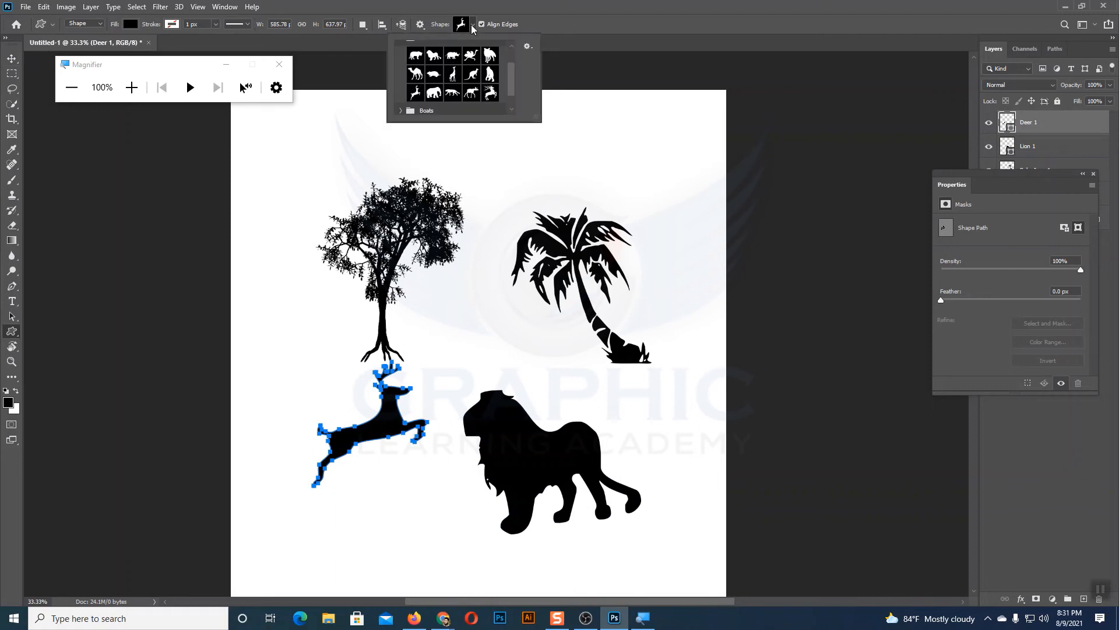
{"action": "scroll", "coordinate": [488, 91], "scroll_direction": "down", "scroll_amount": 2}
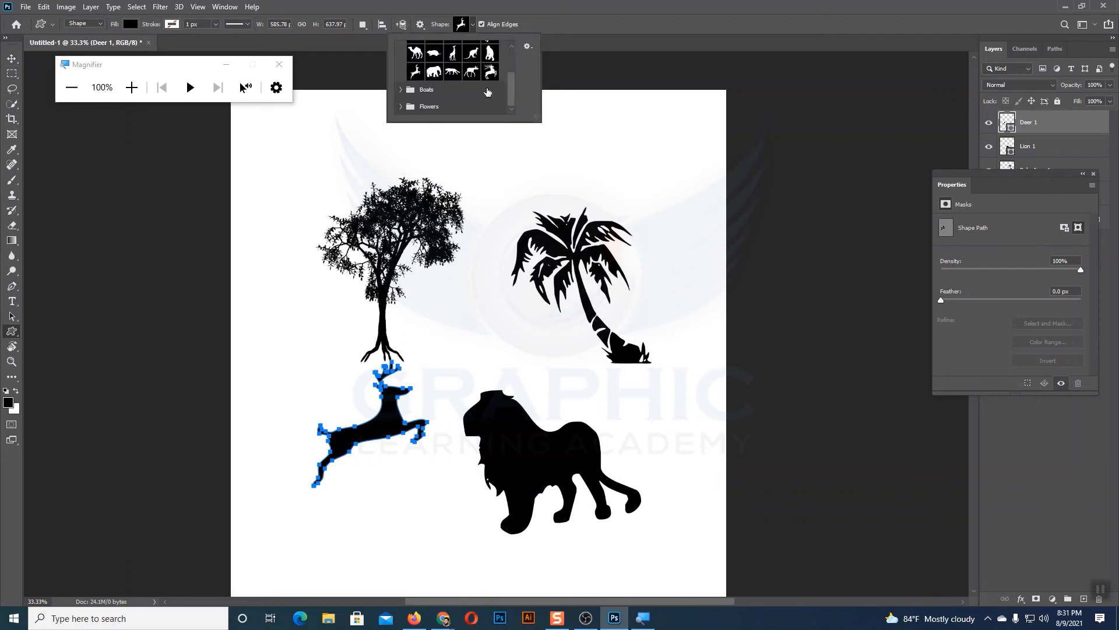
{"action": "left_click", "coordinate": [401, 90]}
{"action": "scroll", "coordinate": [473, 88], "scroll_direction": "down", "scroll_amount": 3}
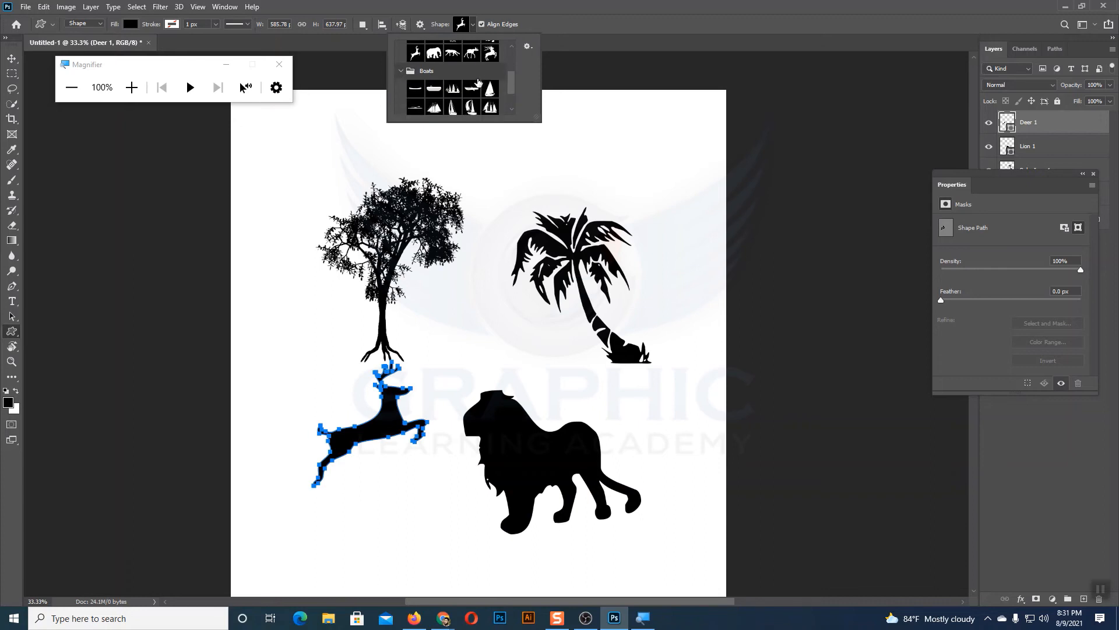
{"action": "left_click", "coordinate": [471, 88]}
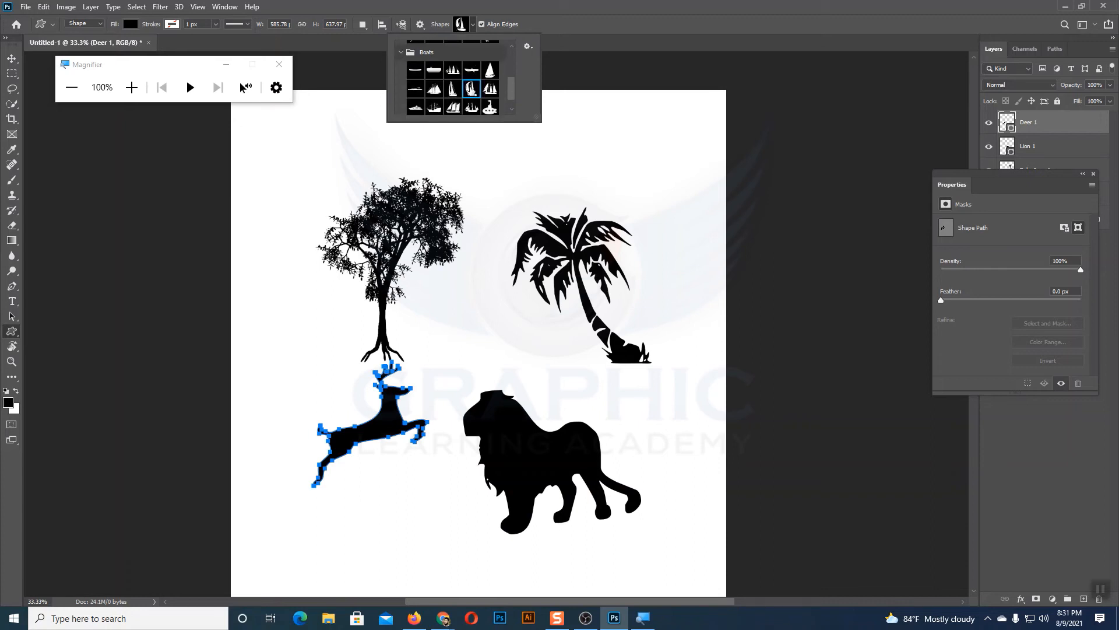
{"action": "left_click_drag", "start_coordinate": [542, 120], "coordinate": [626, 202]}
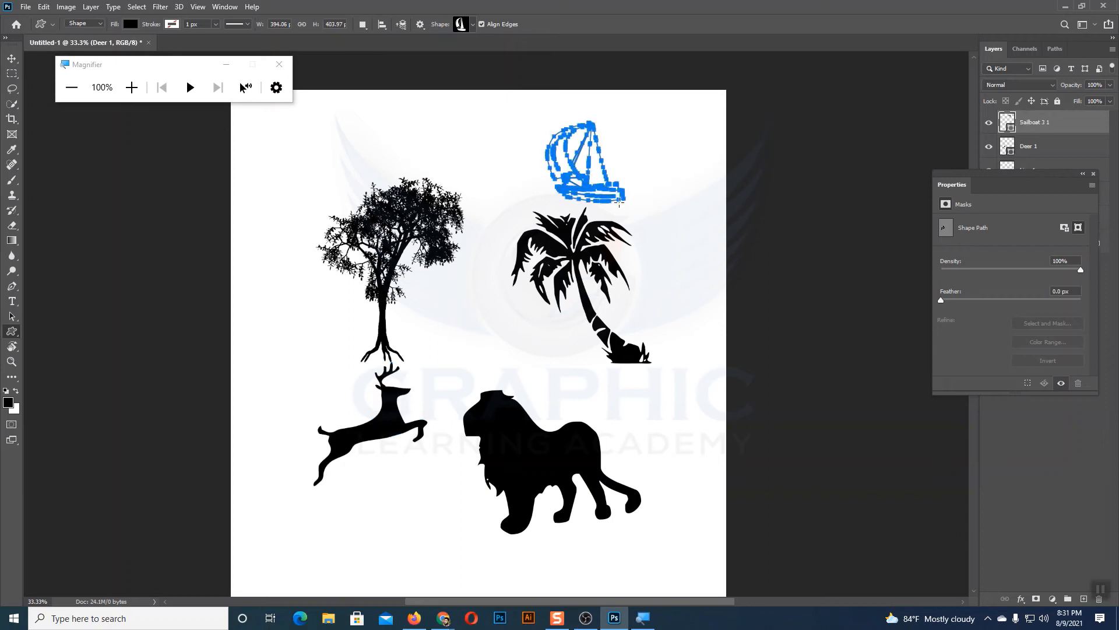
{"action": "left_click", "coordinate": [12, 58]}
{"action": "left_click", "coordinate": [533, 145]}
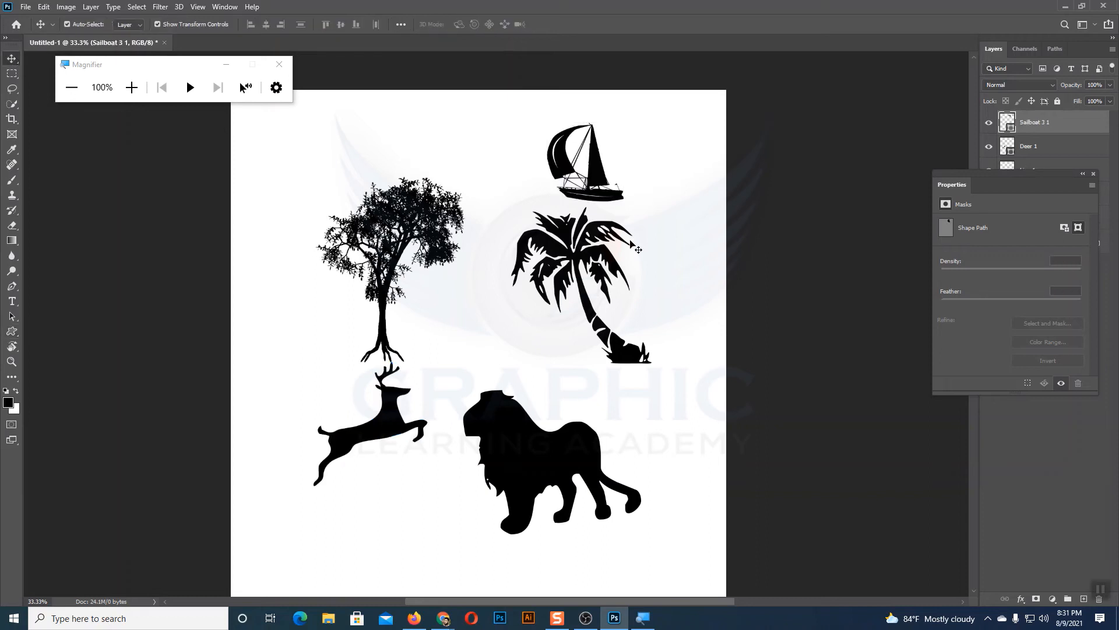
Select the sailboat and palm together and clear the selection.
{"action": "left_click_drag", "start_coordinate": [514, 116], "coordinate": [654, 213]}
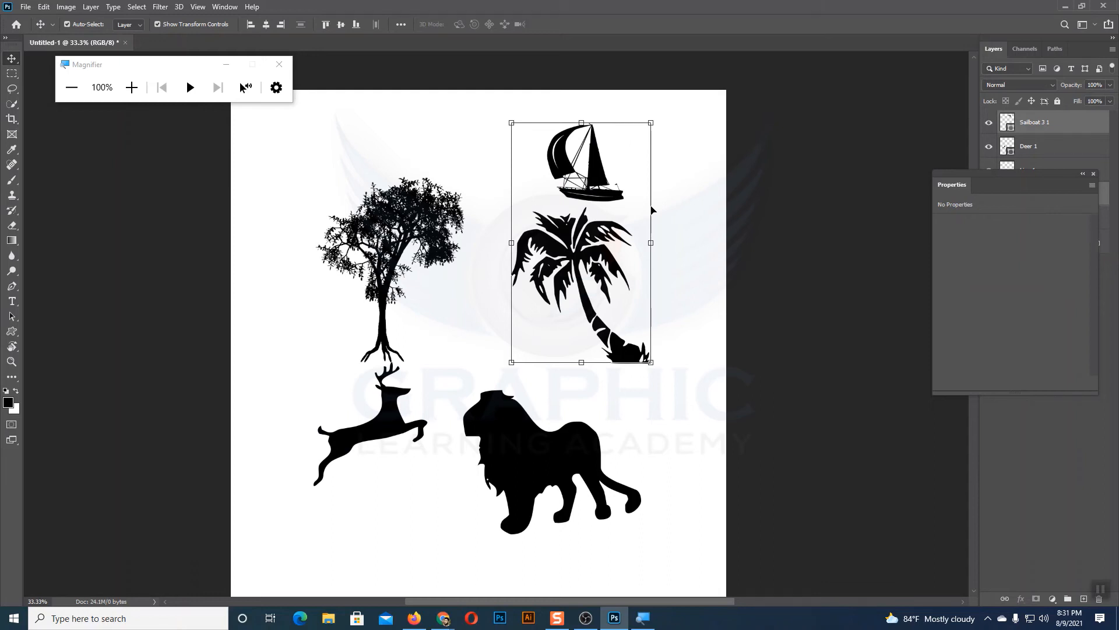
{"action": "left_click", "coordinate": [671, 276]}
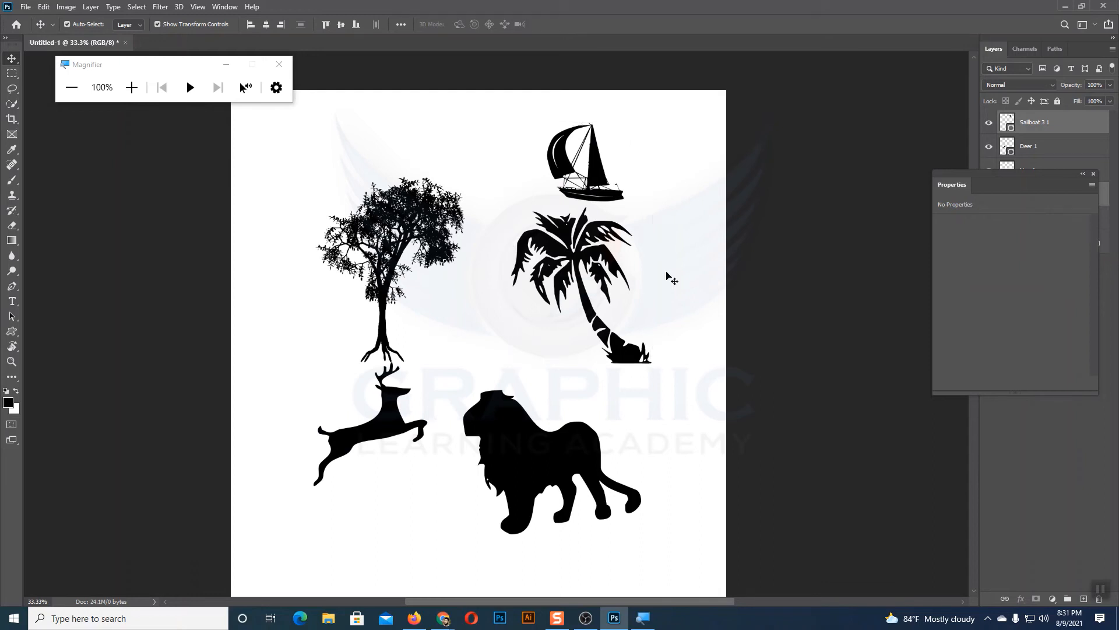
{"action": "left_click", "coordinate": [12, 331]}
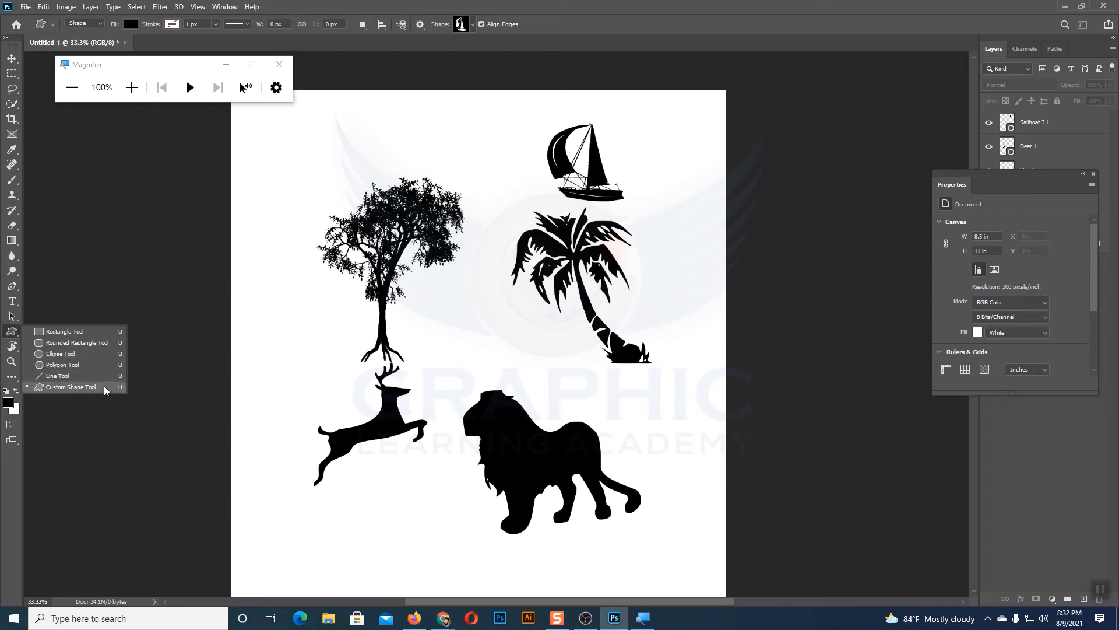
{"action": "left_click", "coordinate": [11, 59]}
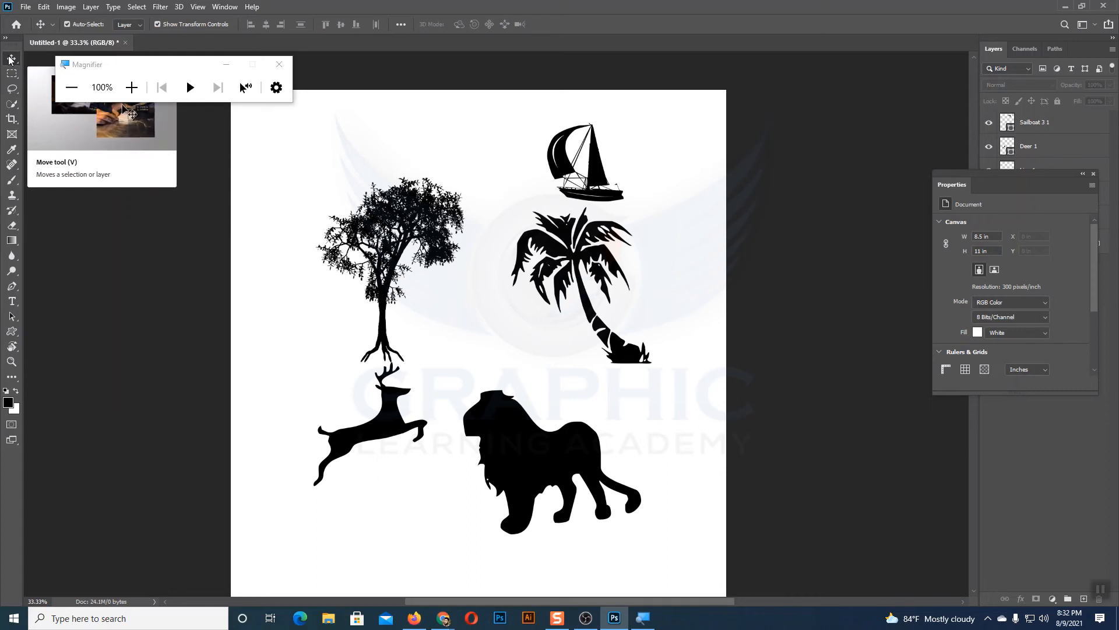
Select all the drawn shapes together, and the thorn tree and sailboat individually, clearing each selection.
{"action": "left_click_drag", "start_coordinate": [337, 150], "coordinate": [666, 511]}
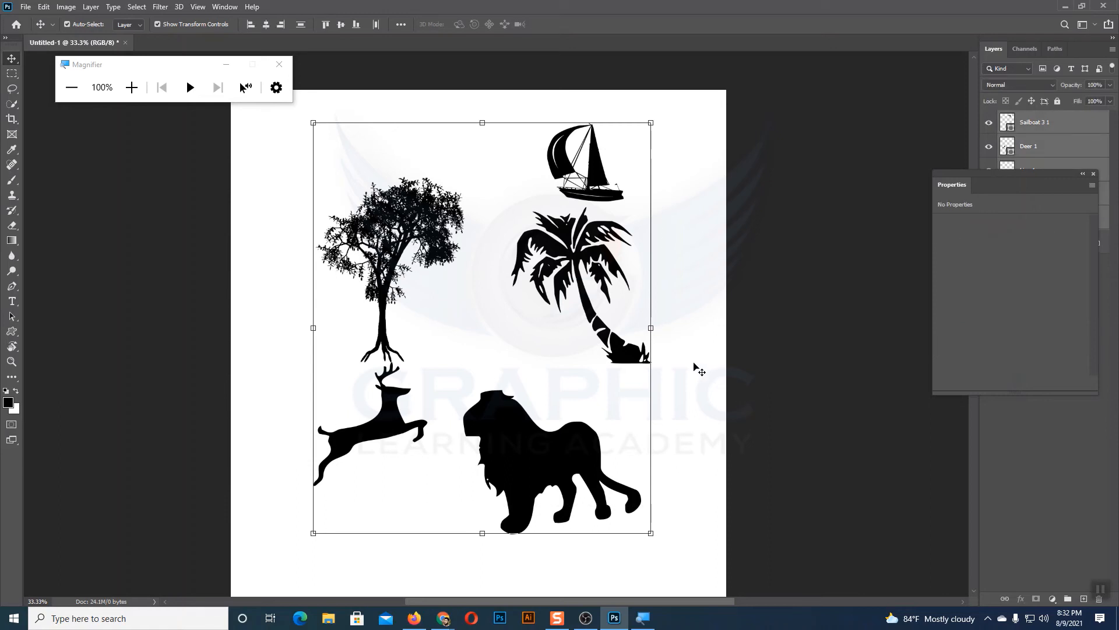
{"action": "left_click", "coordinate": [697, 369]}
{"action": "left_click_drag", "start_coordinate": [283, 159], "coordinate": [659, 548]}
{"action": "left_click", "coordinate": [681, 294]}
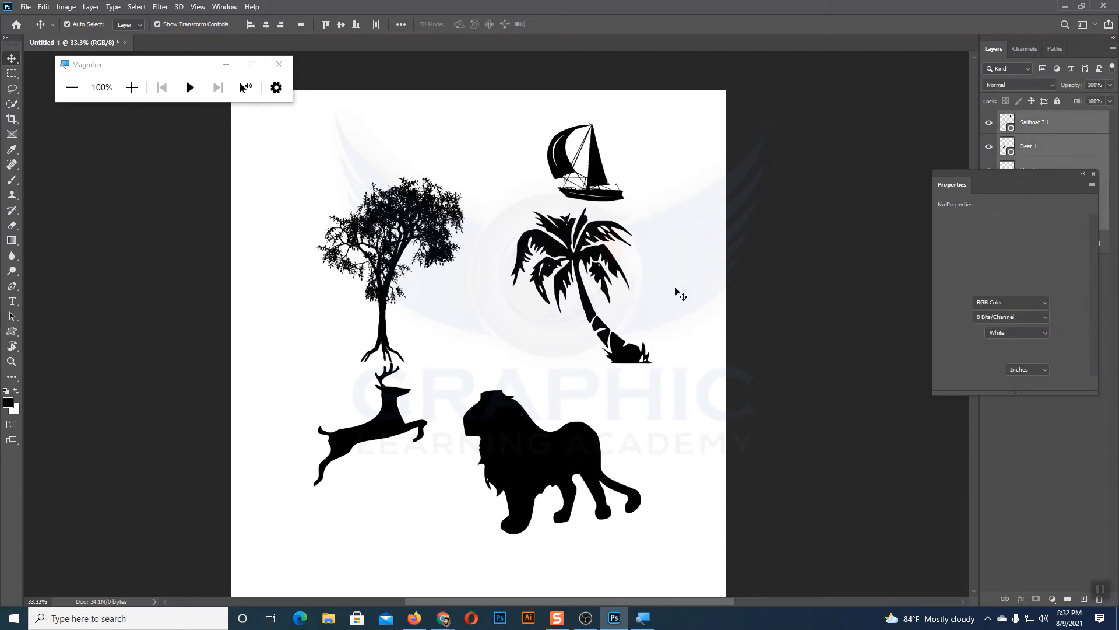
{"action": "left_click", "coordinate": [431, 230]}
{"action": "left_click", "coordinate": [676, 244]}
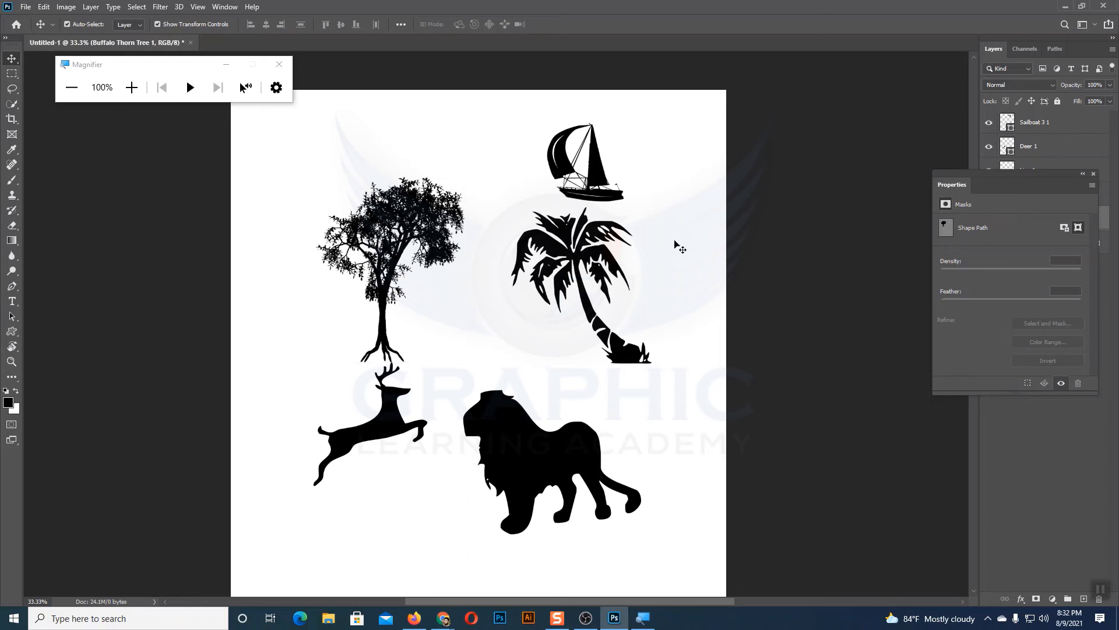
{"action": "left_click", "coordinate": [599, 176]}
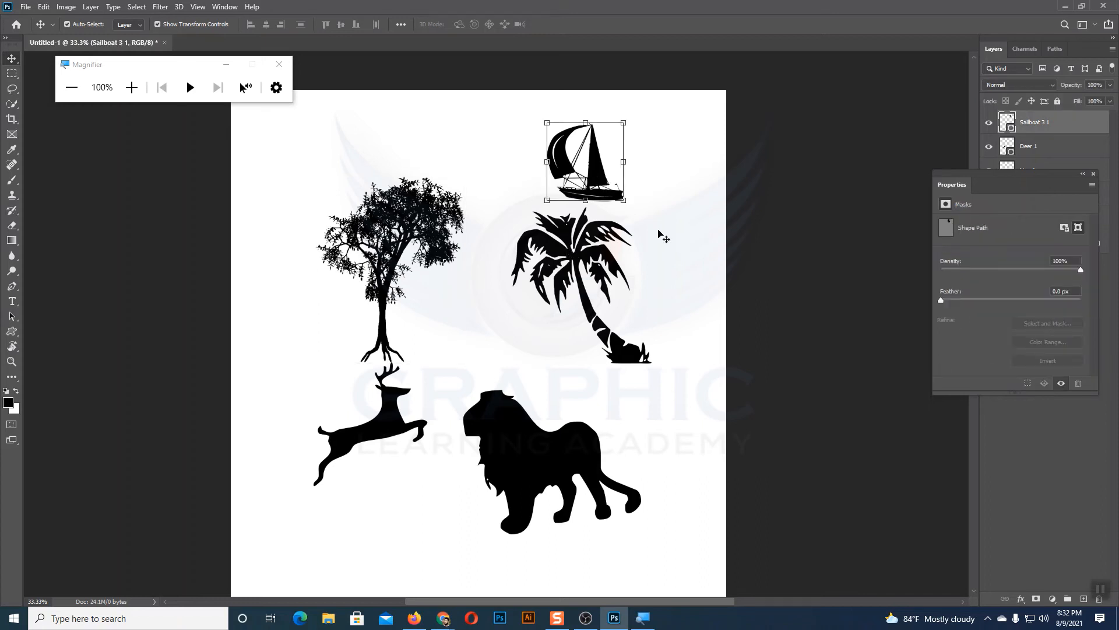
{"action": "left_click", "coordinate": [676, 257]}
Move the floating Properties panel below the layer list and briefly magnify the screen to 200% to show the shape tools.
{"action": "left_click_drag", "start_coordinate": [991, 175], "coordinate": [995, 342]}
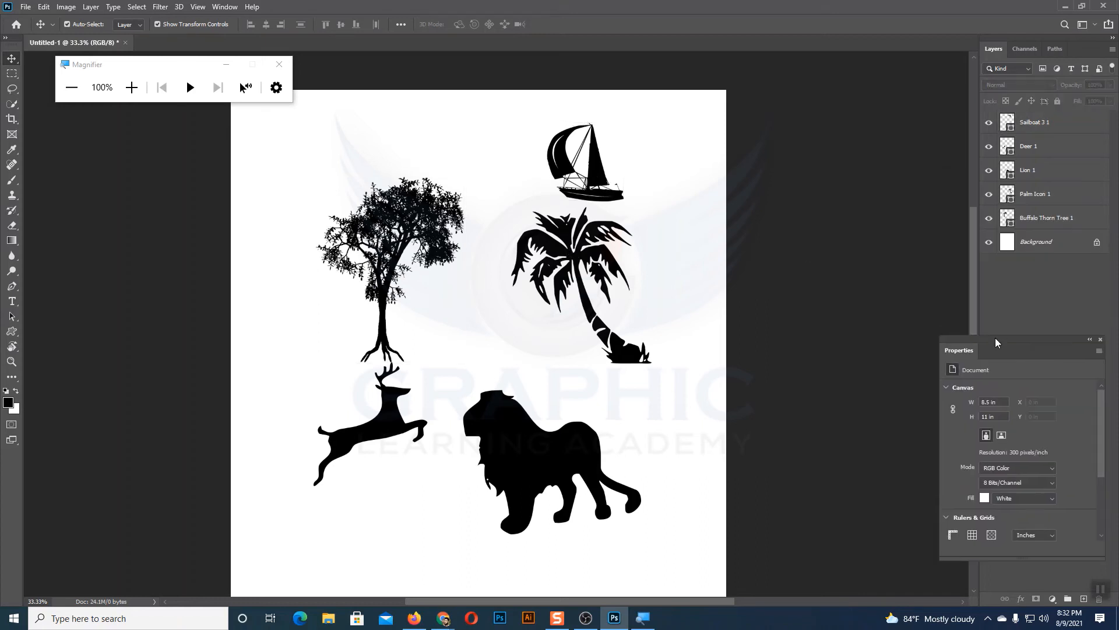
{"action": "left_click", "coordinate": [132, 88]}
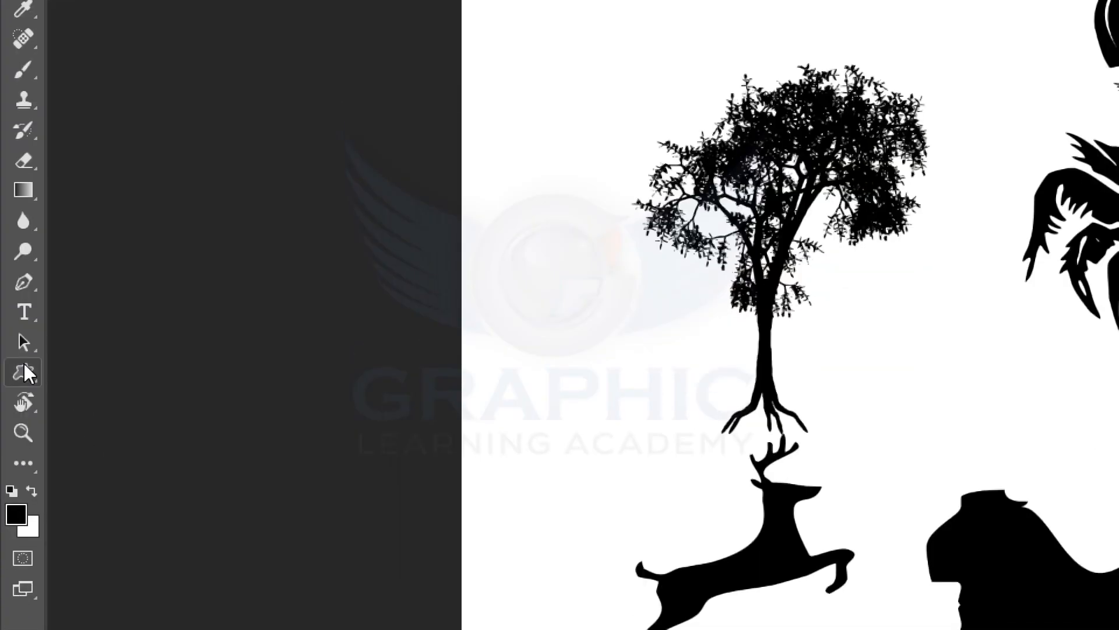
{"action": "left_click", "coordinate": [16, 367]}
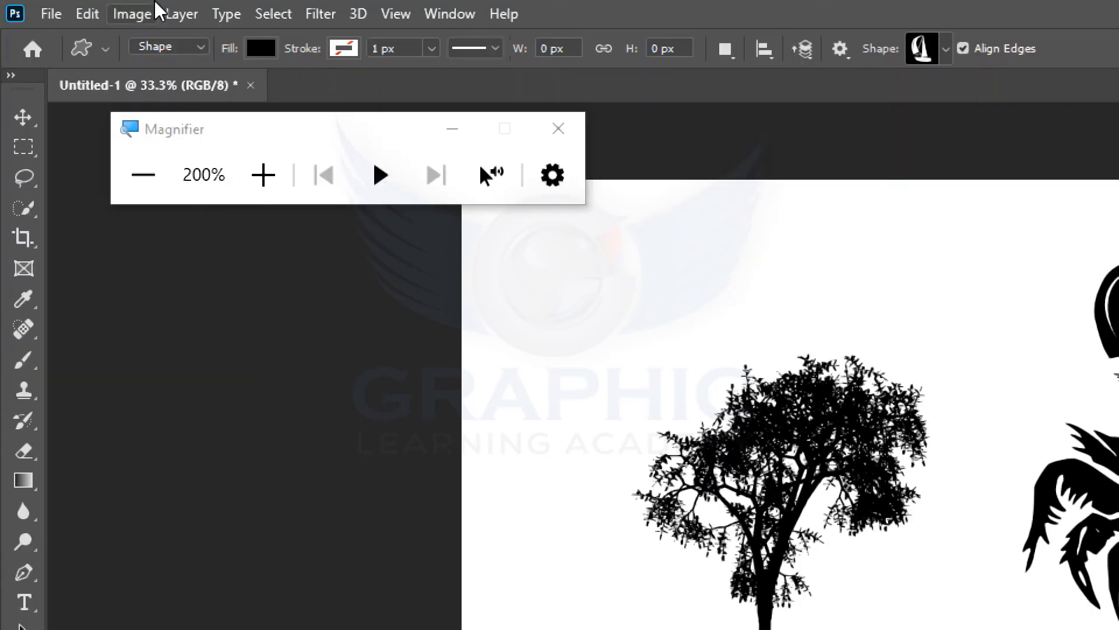
{"action": "left_click", "coordinate": [146, 178]}
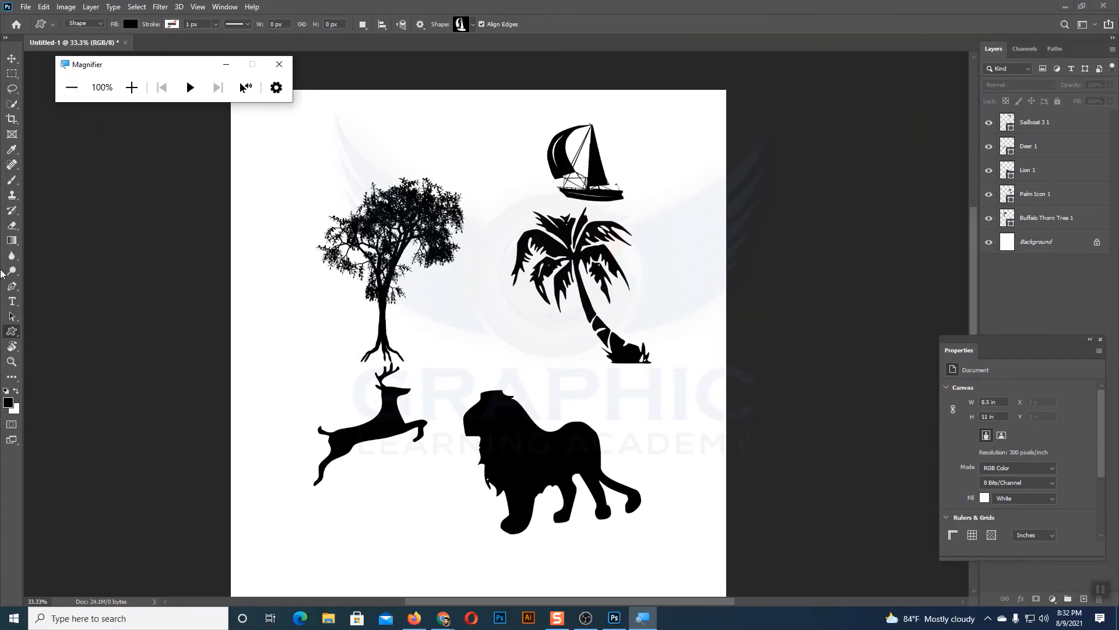
Draw a black rectangle about 307 px wide and 242 px high just above and to the left of the thorn tree.
{"action": "left_click", "coordinate": [12, 332]}
{"action": "right_click", "coordinate": [12, 332]}
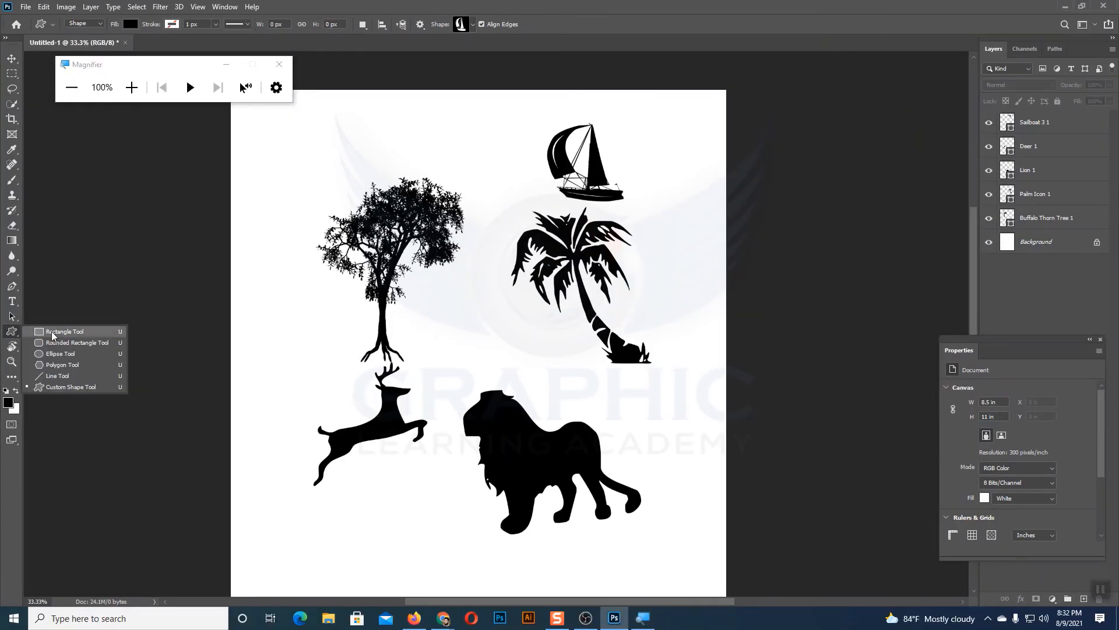
{"action": "left_click", "coordinate": [47, 331]}
{"action": "left_click_drag", "start_coordinate": [294, 133], "coordinate": [353, 180]}
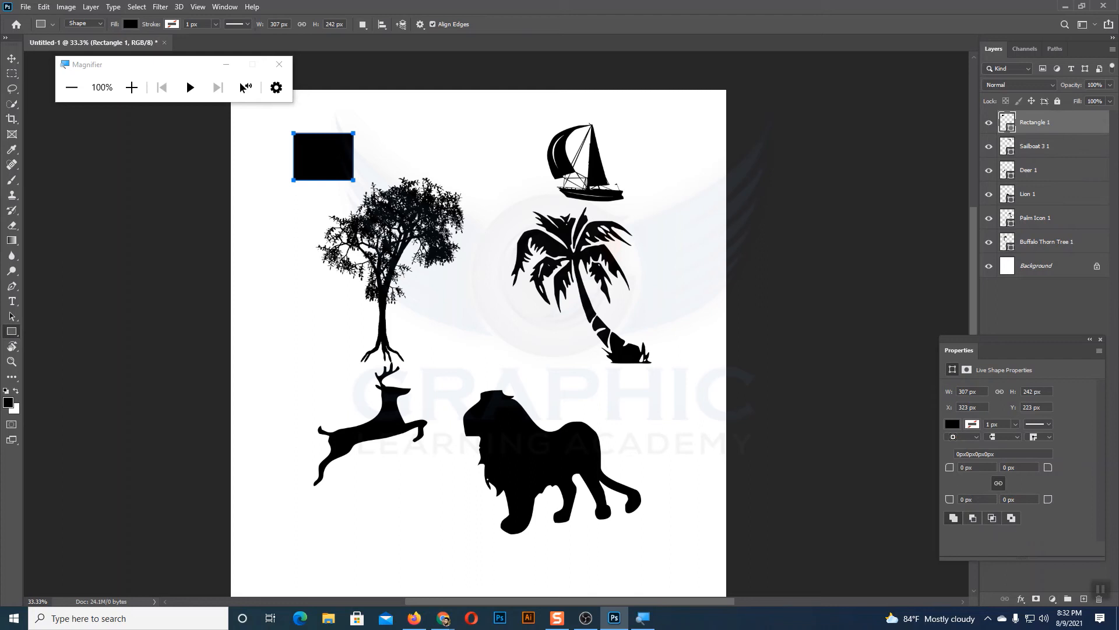
{"action": "left_click", "coordinate": [10, 59]}
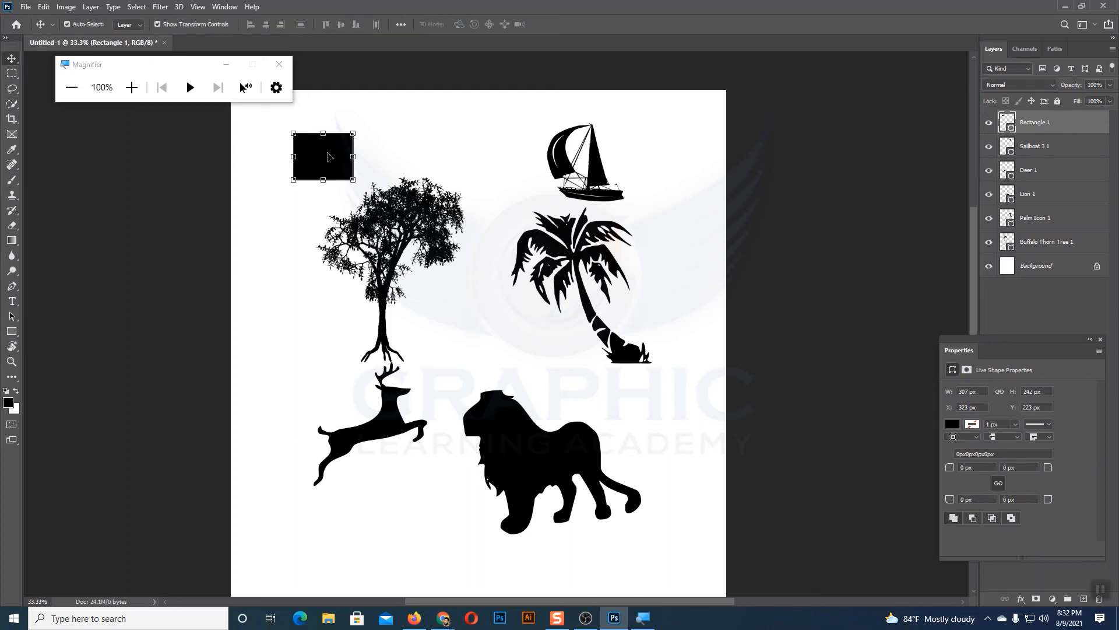
Delete the thorn tree, palm, sailboat, lion and deer shapes one by one, keeping only the rectangle.
{"action": "left_click", "coordinate": [424, 237]}
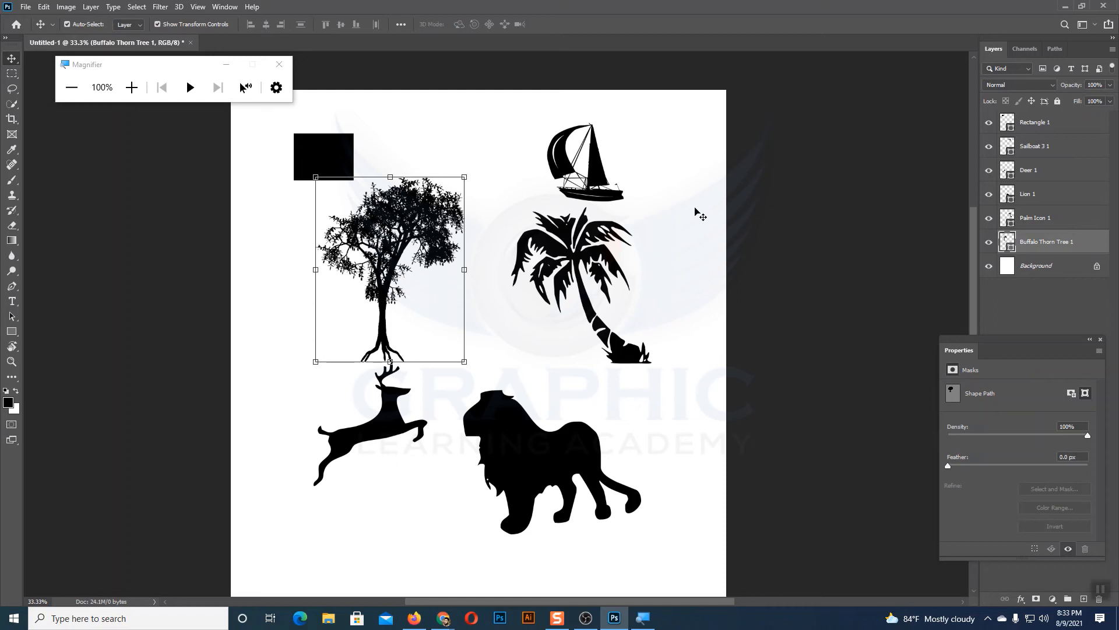
{"action": "key", "text": "Delete"}
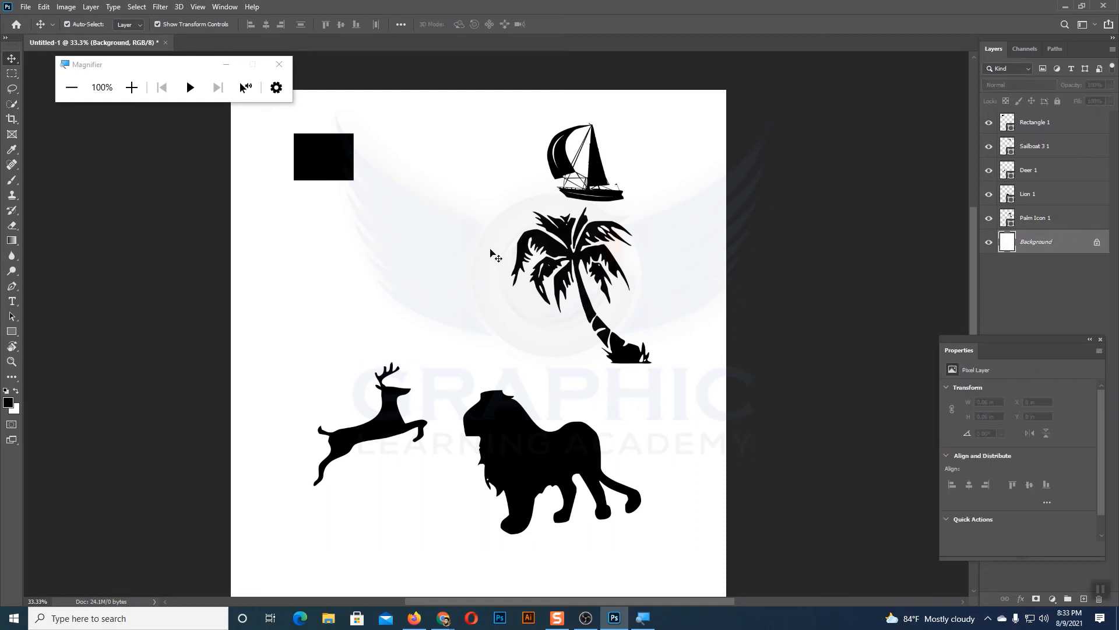
{"action": "left_click", "coordinate": [552, 271]}
{"action": "key", "text": "Delete"}
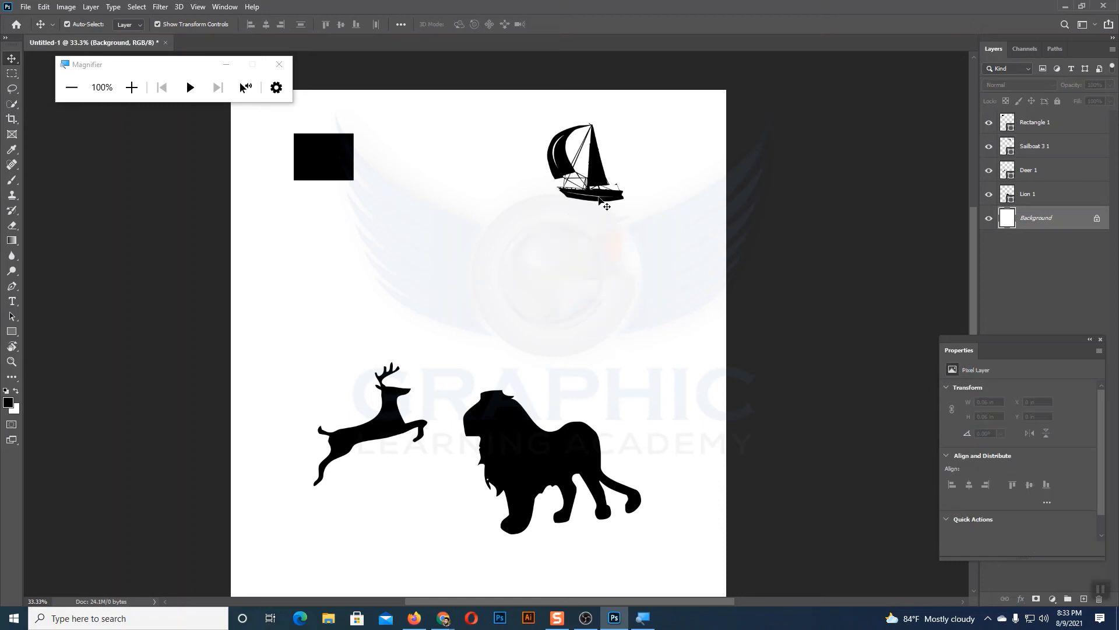
{"action": "left_click", "coordinate": [600, 192]}
{"action": "key", "text": "Delete"}
{"action": "left_click", "coordinate": [507, 478]}
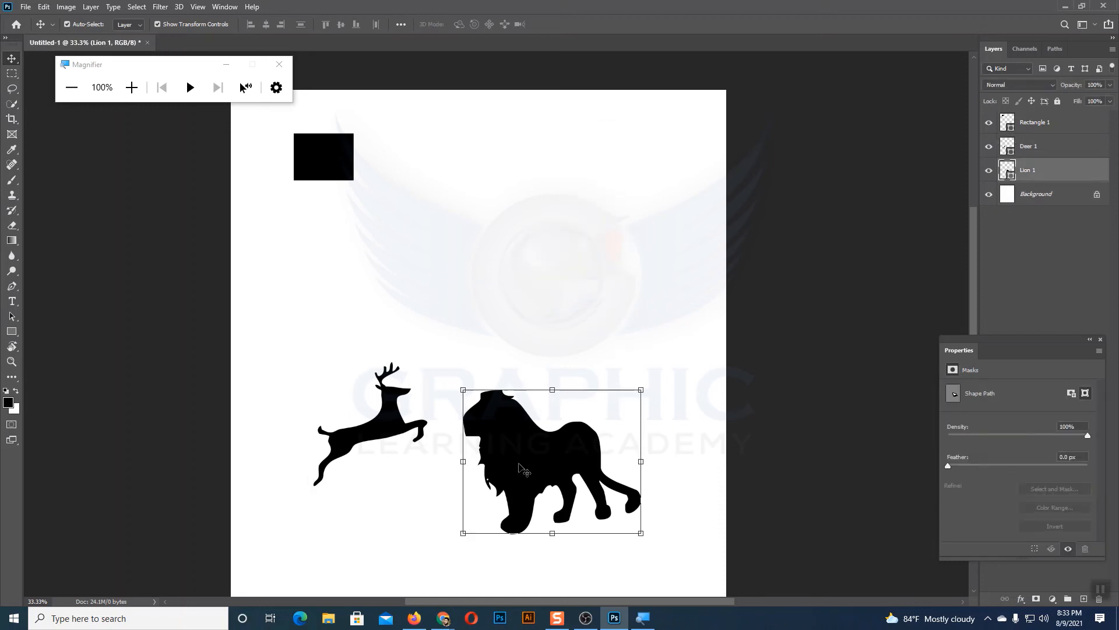
{"action": "key", "text": "Delete"}
{"action": "left_click", "coordinate": [361, 434]}
{"action": "key", "text": "Delete"}
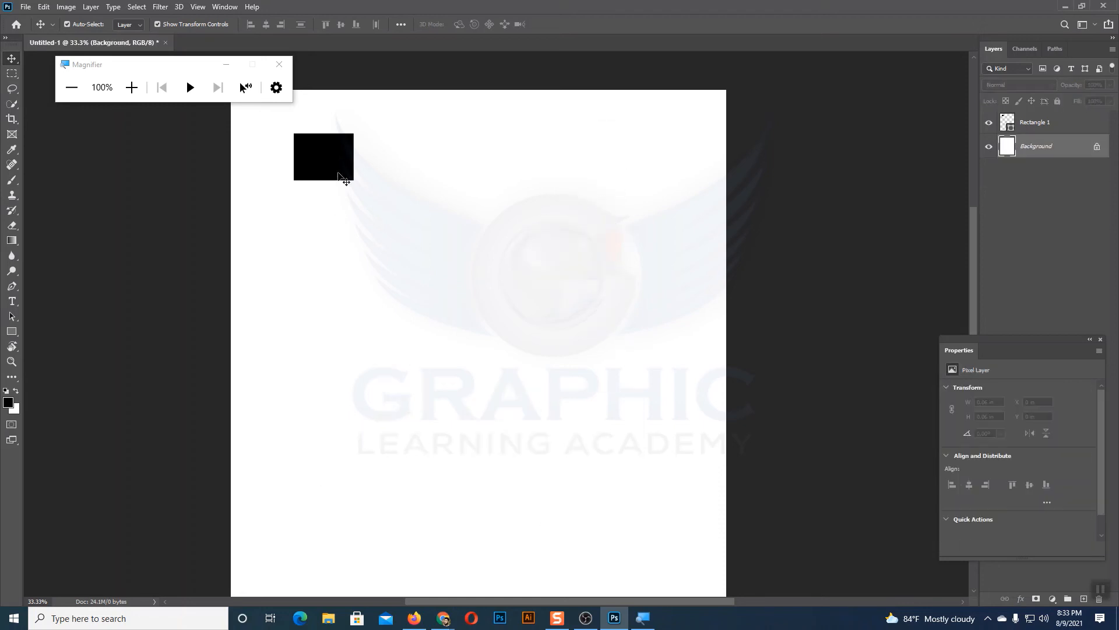
Move the rectangle down and to the right, to about X 827 px and Y 465 px.
{"action": "left_click", "coordinate": [341, 174]}
{"action": "left_click_drag", "start_coordinate": [330, 160], "coordinate": [427, 208]}
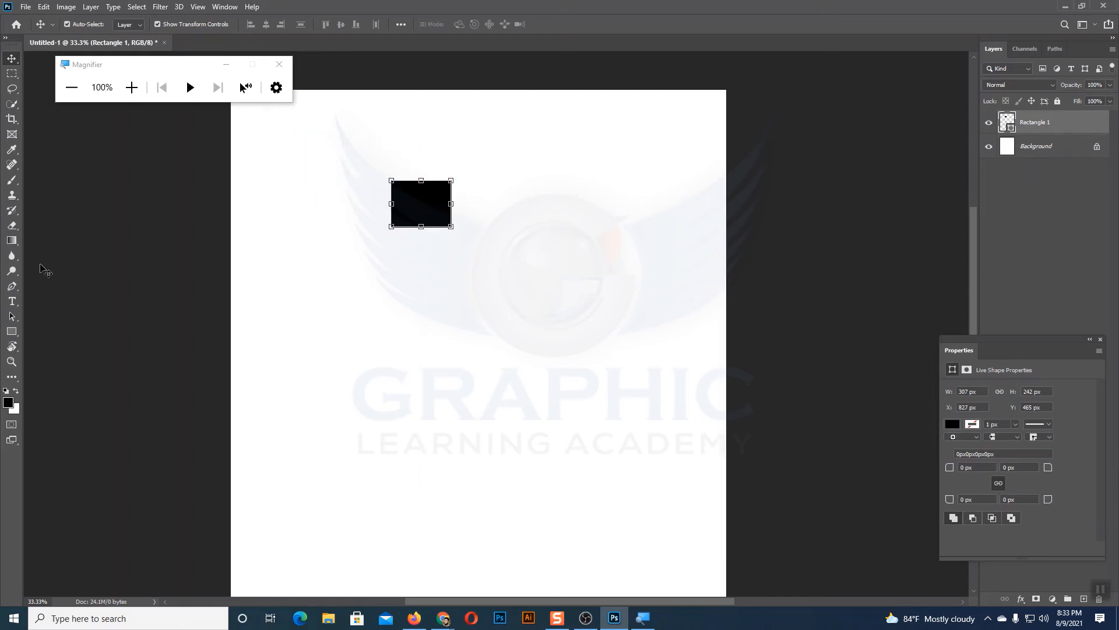
Draw a rounded rectangle about 1408 px wide and 818 px high with 10 px corners below the small rectangle.
{"action": "left_click", "coordinate": [12, 333]}
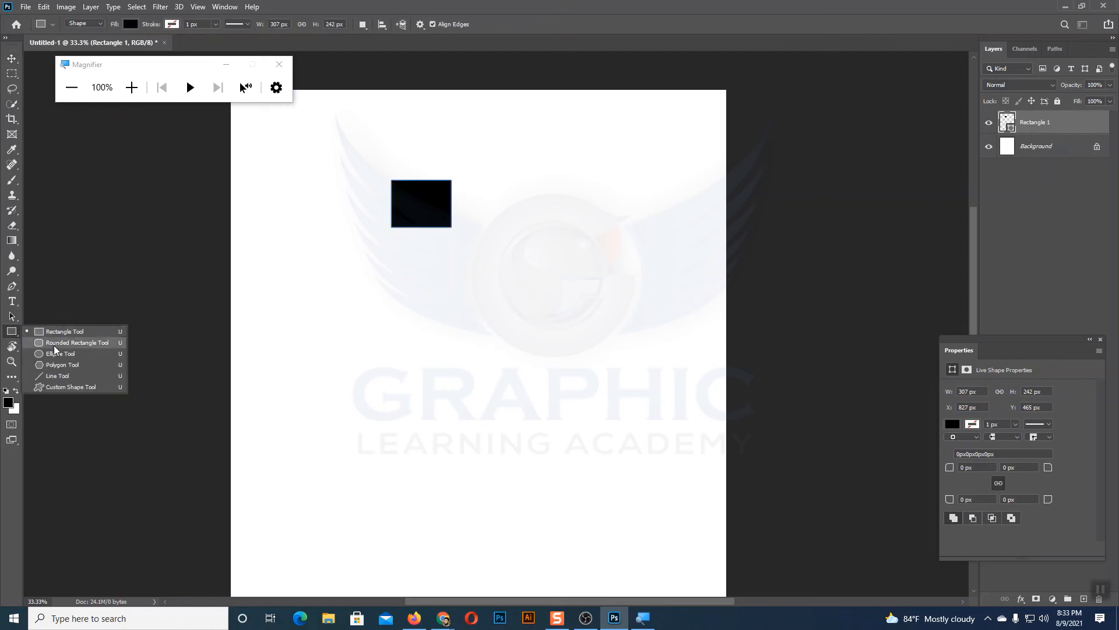
{"action": "left_click", "coordinate": [70, 343]}
{"action": "left_click_drag", "start_coordinate": [355, 275], "coordinate": [629, 434]}
{"action": "left_click", "coordinate": [12, 58]}
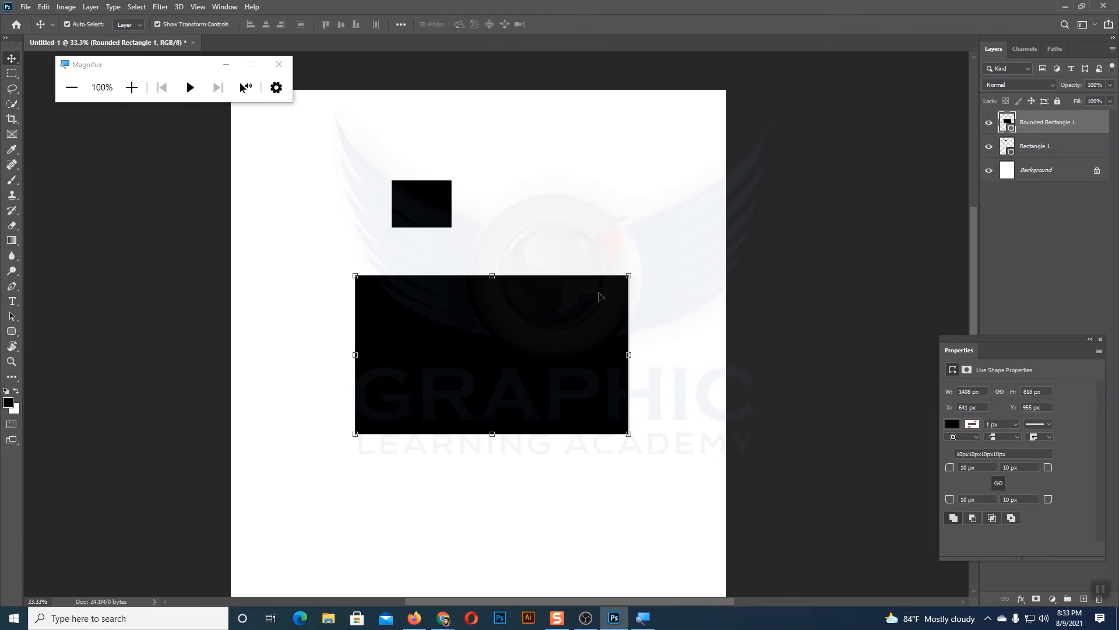
{"action": "left_click", "coordinate": [688, 295]}
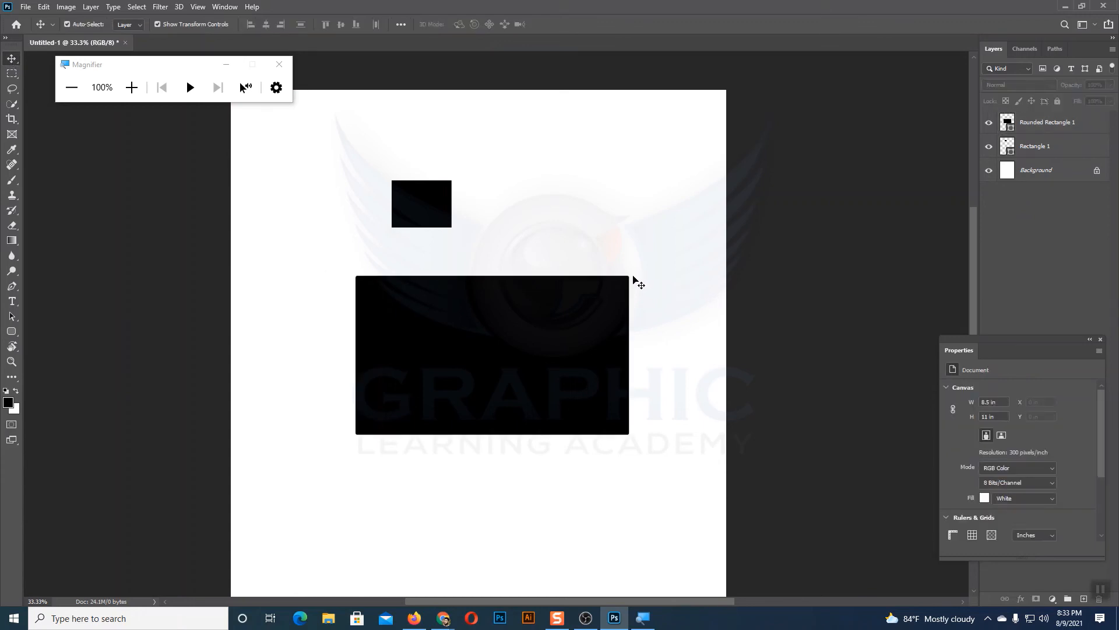
Select the rectangle and the rounded rectangle together and delete both from the page.
{"action": "left_click", "coordinate": [433, 204]}
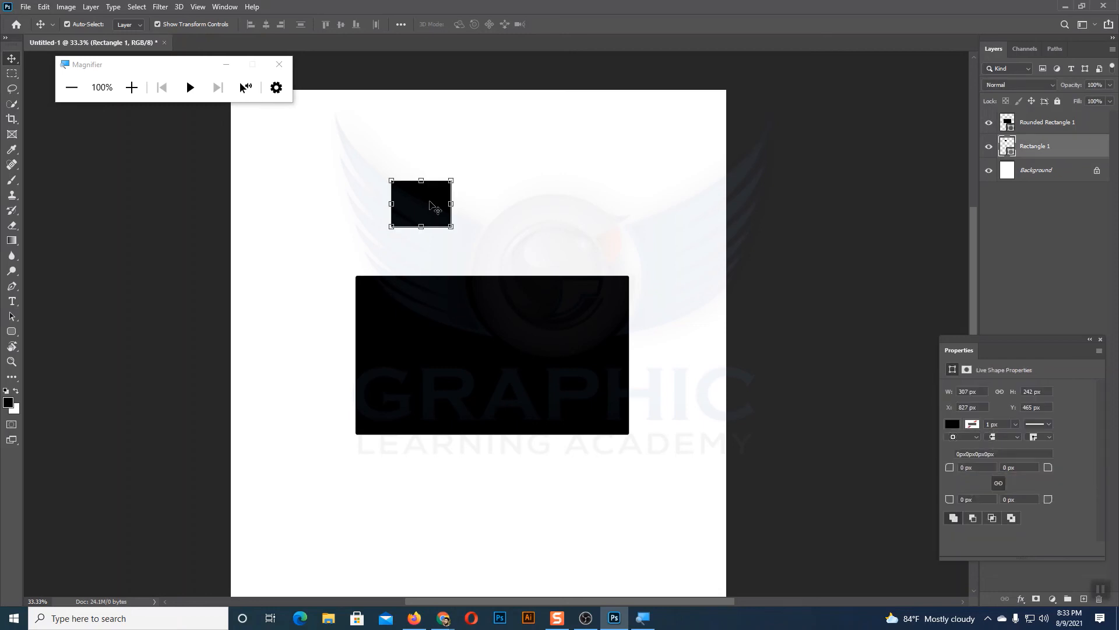
{"action": "left_click", "coordinate": [538, 357]}
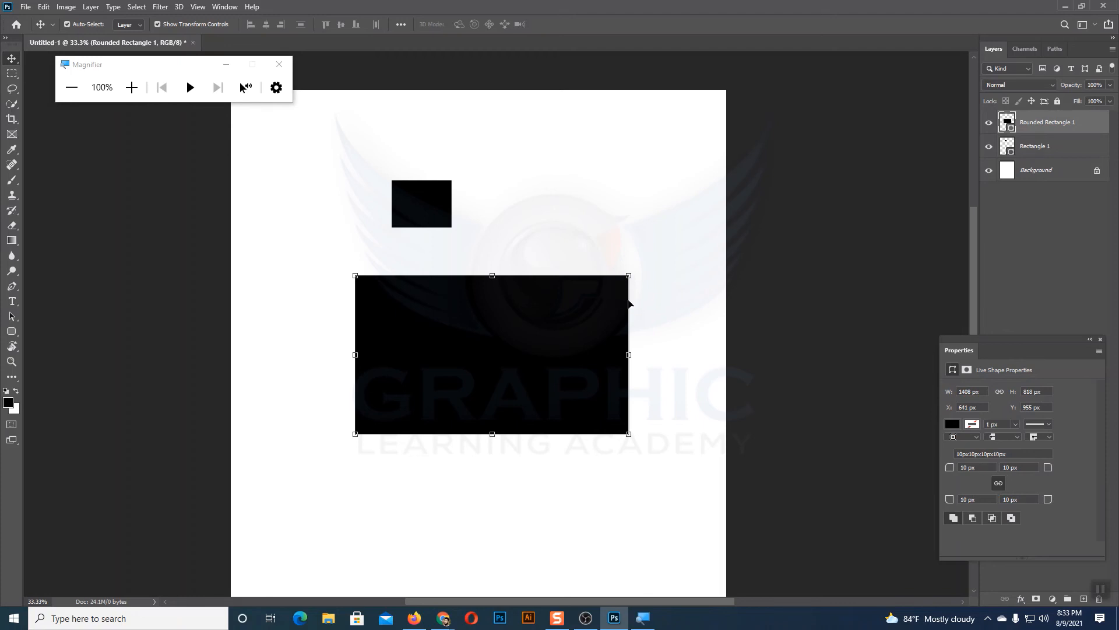
{"action": "left_click", "coordinate": [650, 232]}
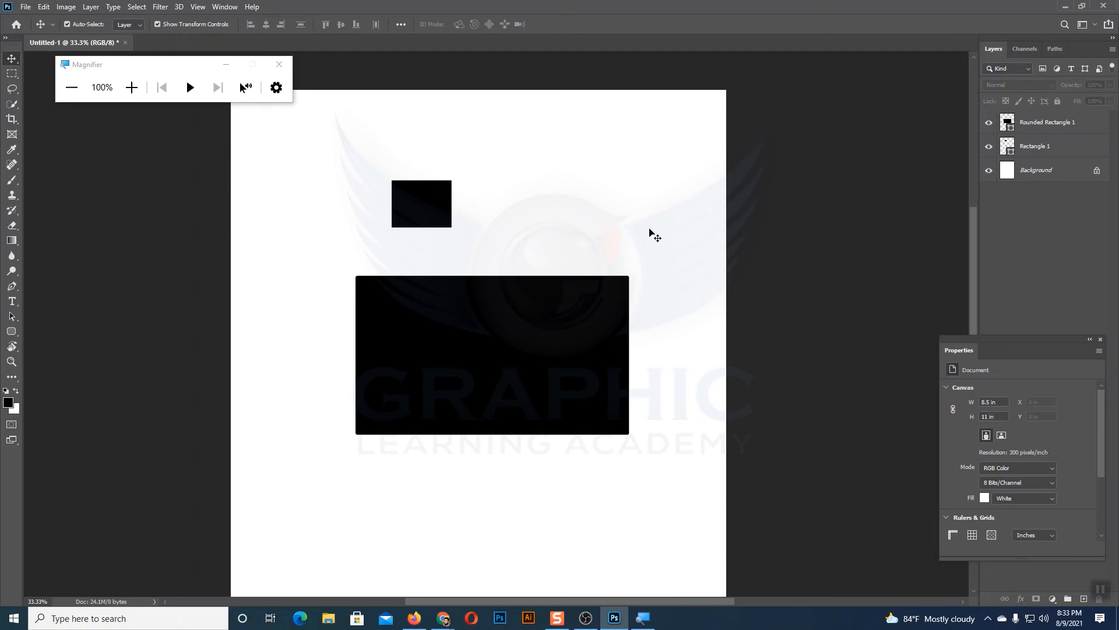
{"action": "left_click_drag", "start_coordinate": [365, 165], "coordinate": [558, 396]}
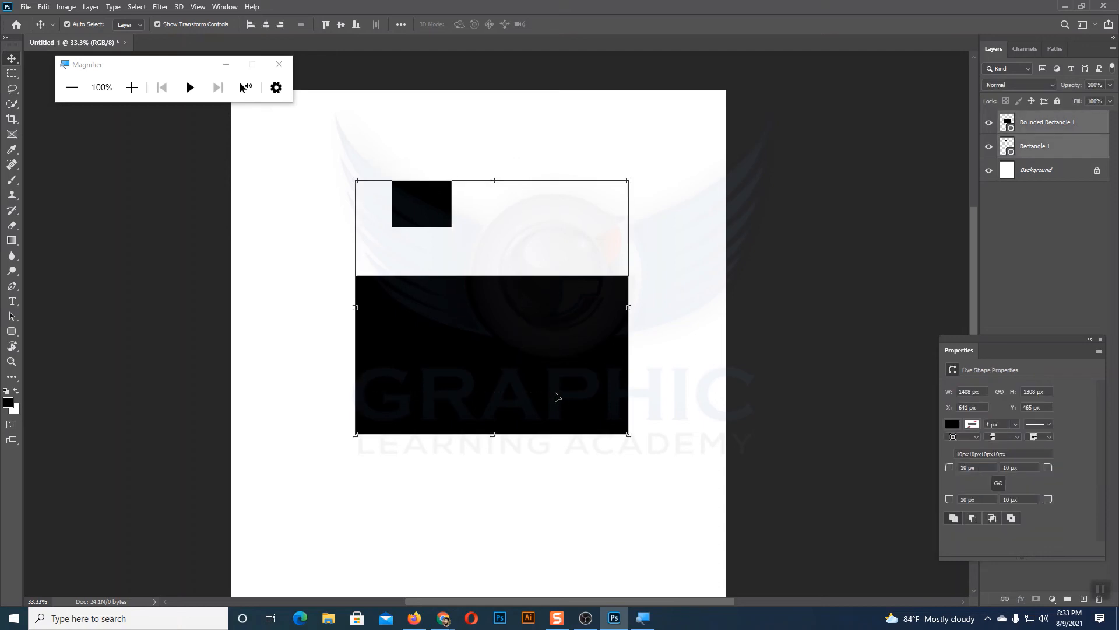
{"action": "key", "text": "Delete"}
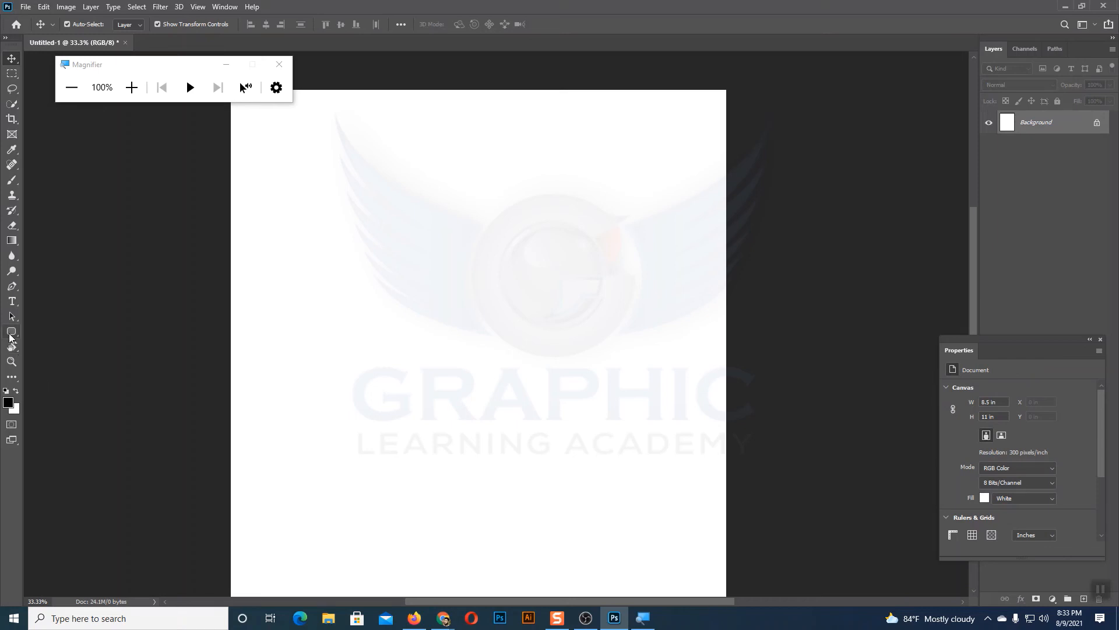
Activate the Custom Shape tool and look through the shapes in the Flowers group.
{"action": "left_click", "coordinate": [10, 336]}
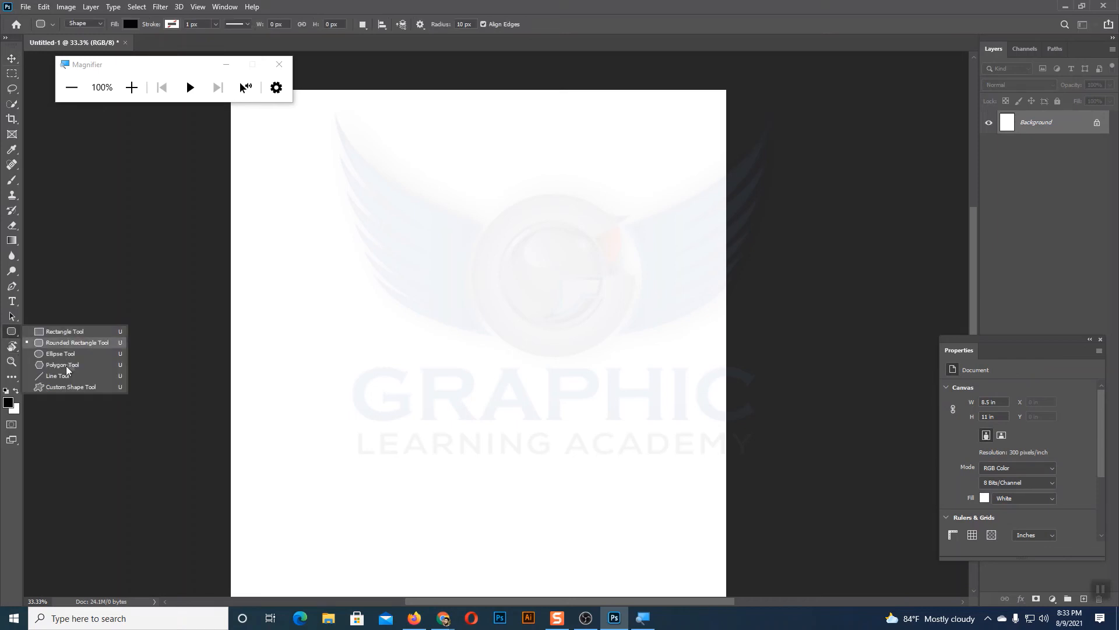
{"action": "left_click", "coordinate": [65, 386]}
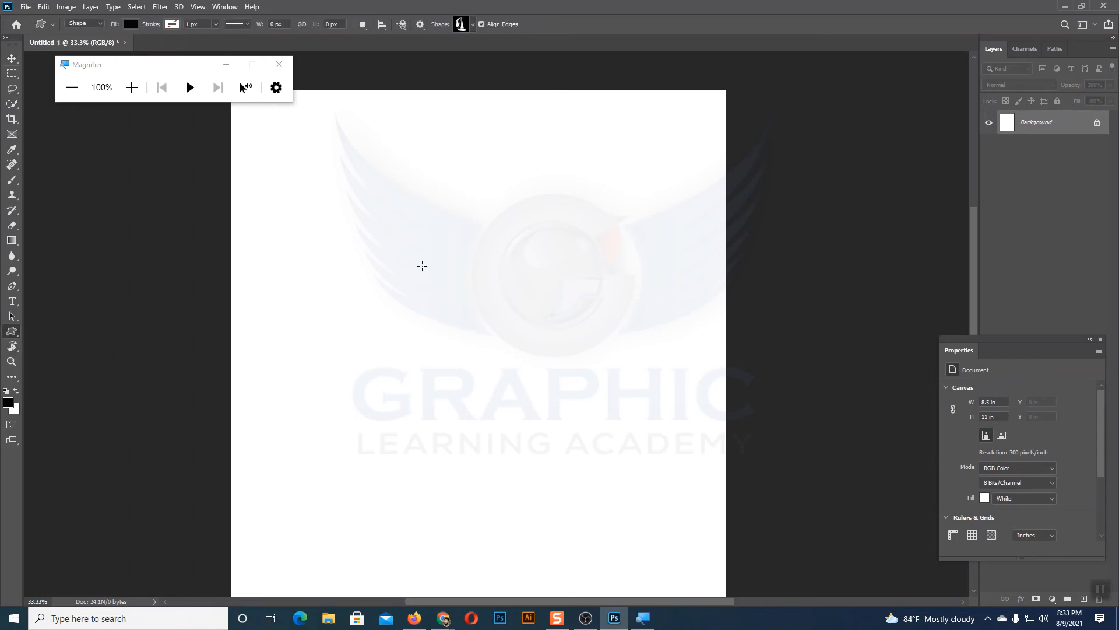
{"action": "left_click", "coordinate": [473, 24]}
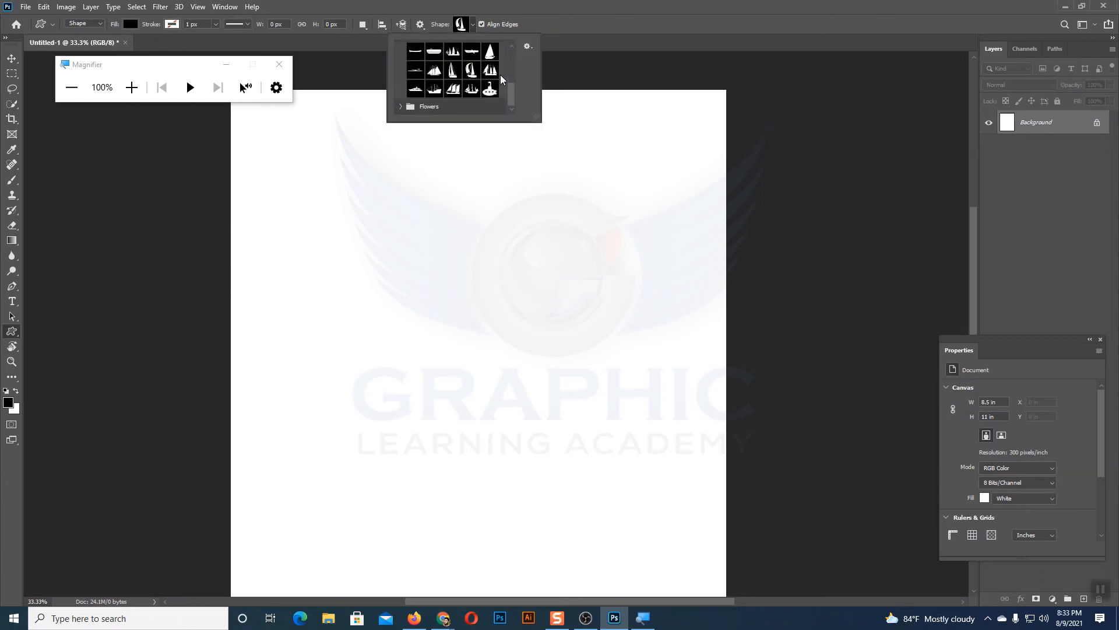
{"action": "left_click", "coordinate": [400, 107]}
{"action": "scroll", "coordinate": [400, 106], "scroll_direction": "down", "scroll_amount": 3}
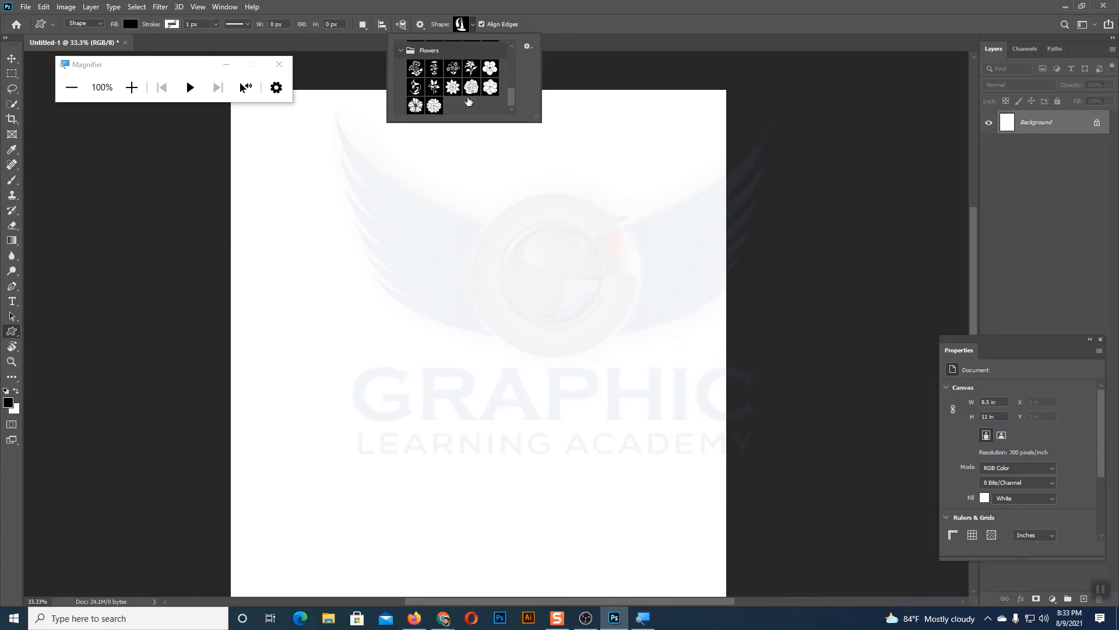
{"action": "scroll", "coordinate": [452, 88], "scroll_direction": "down", "scroll_amount": 5}
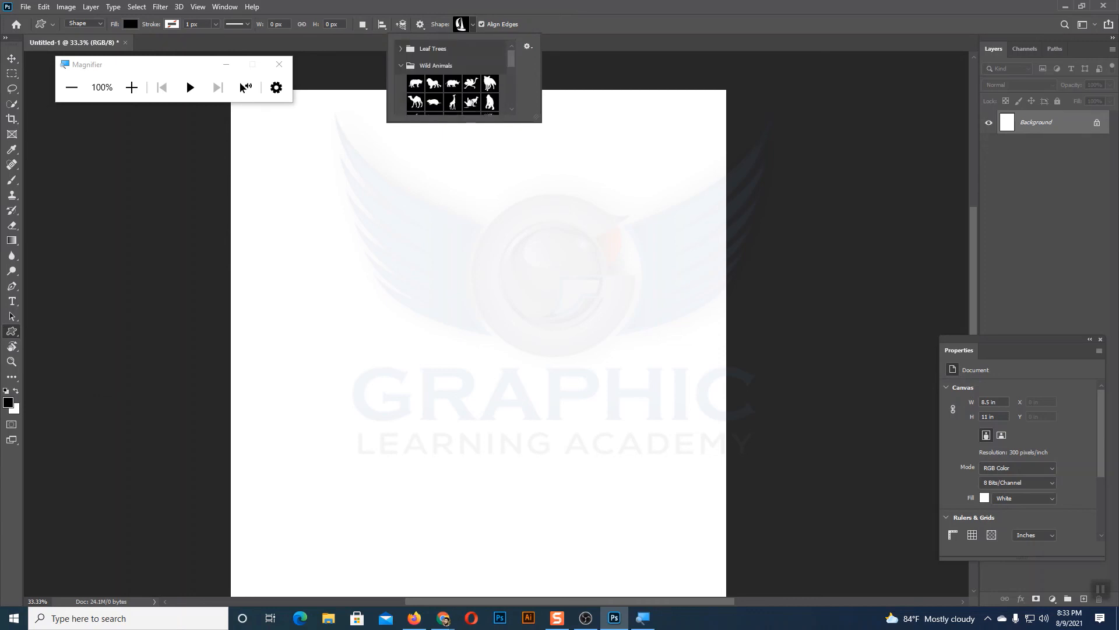
Collapse the Wild Animals, Boats and Flowers groups in the custom shape list.
{"action": "left_click", "coordinate": [401, 66]}
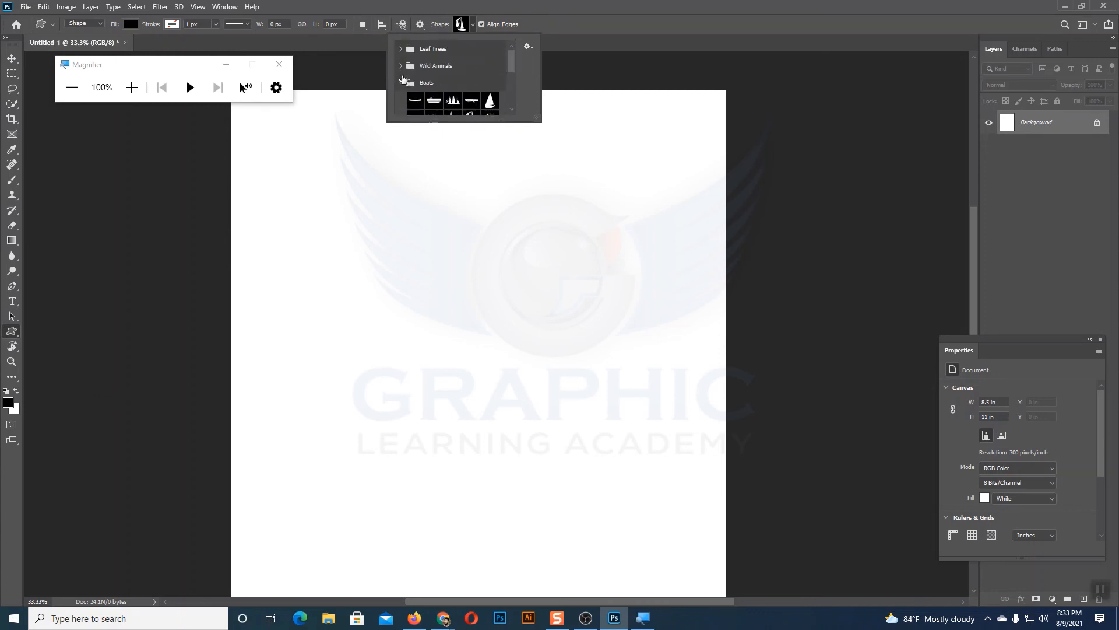
{"action": "left_click", "coordinate": [401, 81]}
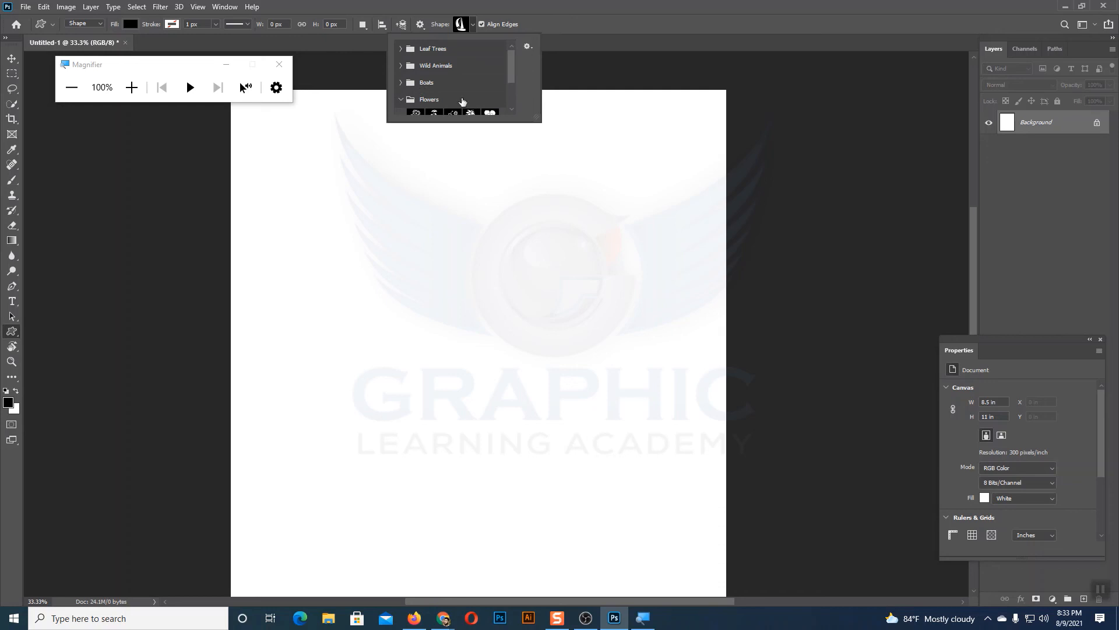
{"action": "left_click", "coordinate": [401, 101]}
View the Import Shapes file dialog for custom shapes and dismiss it without loading a file.
{"action": "left_click", "coordinate": [528, 48]}
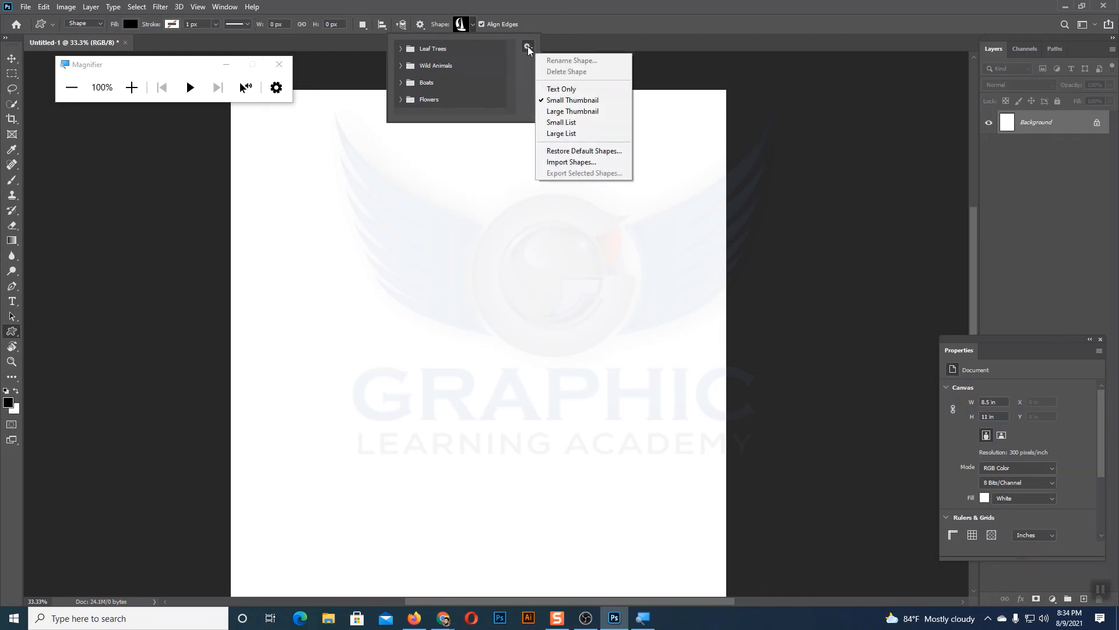
{"action": "left_click", "coordinate": [580, 163]}
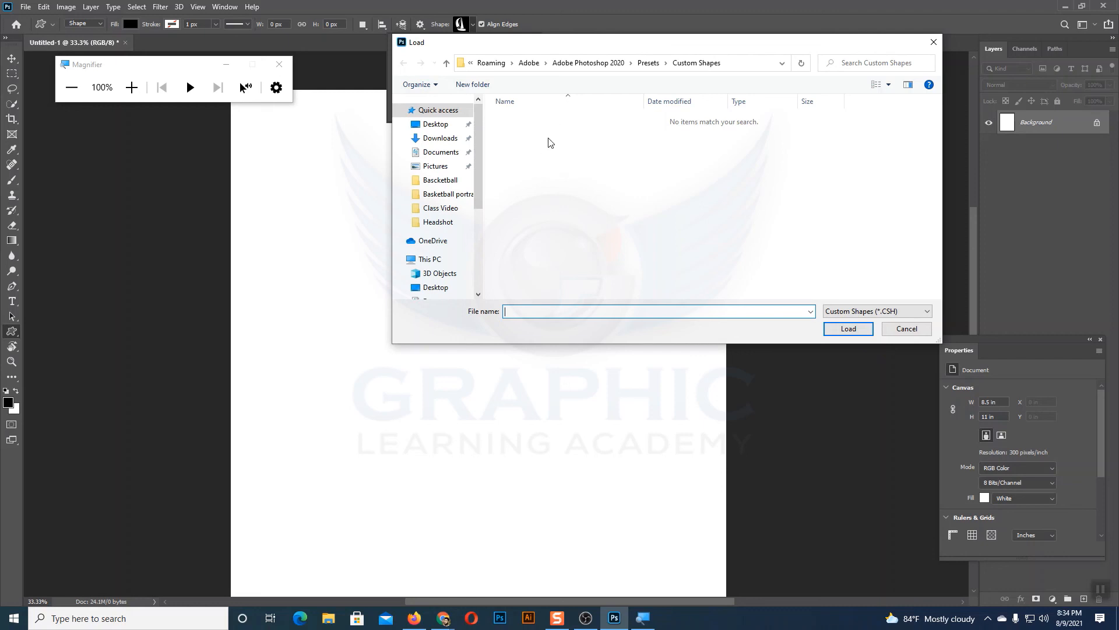
{"action": "left_click", "coordinate": [907, 329]}
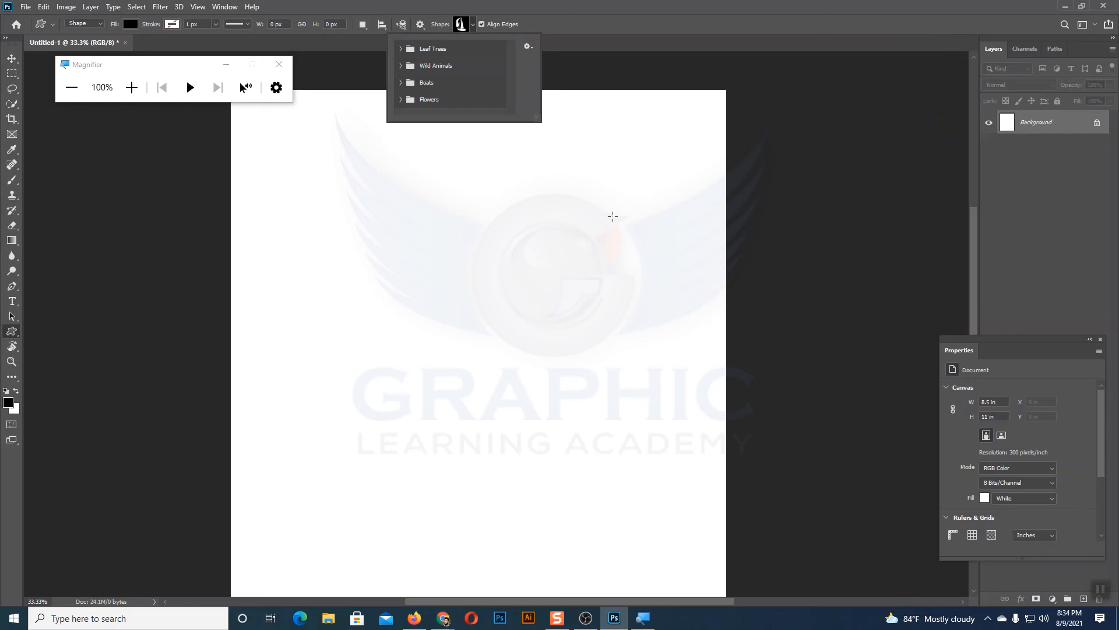
{"action": "left_click", "coordinate": [474, 25]}
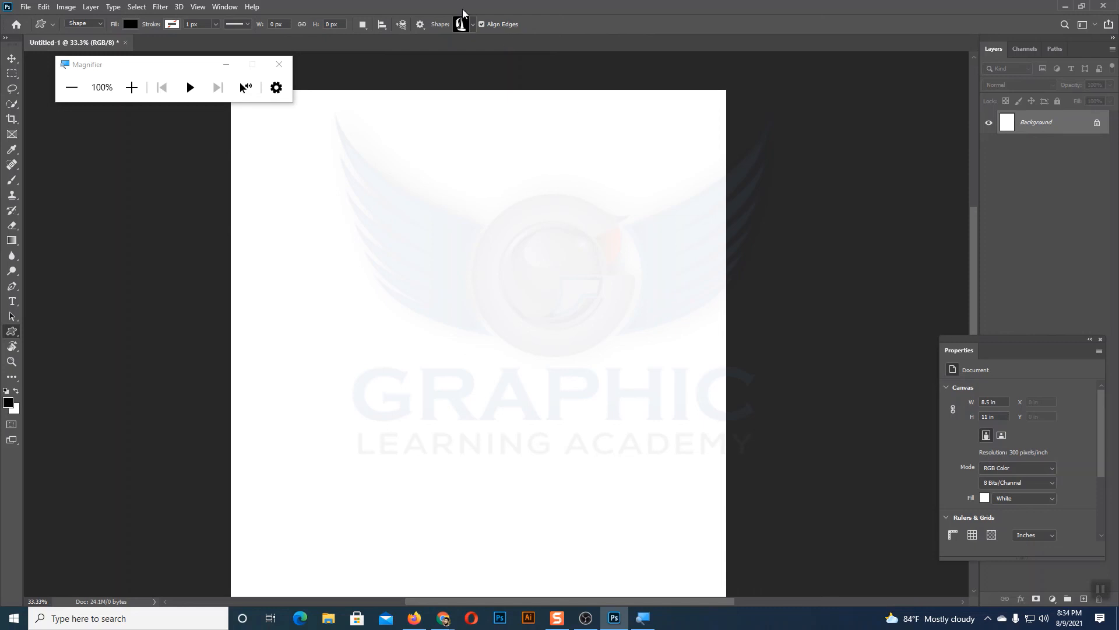
Expand and collapse the Leaf Trees group in the custom shape list, and switch to the Move tool.
{"action": "left_click", "coordinate": [473, 24]}
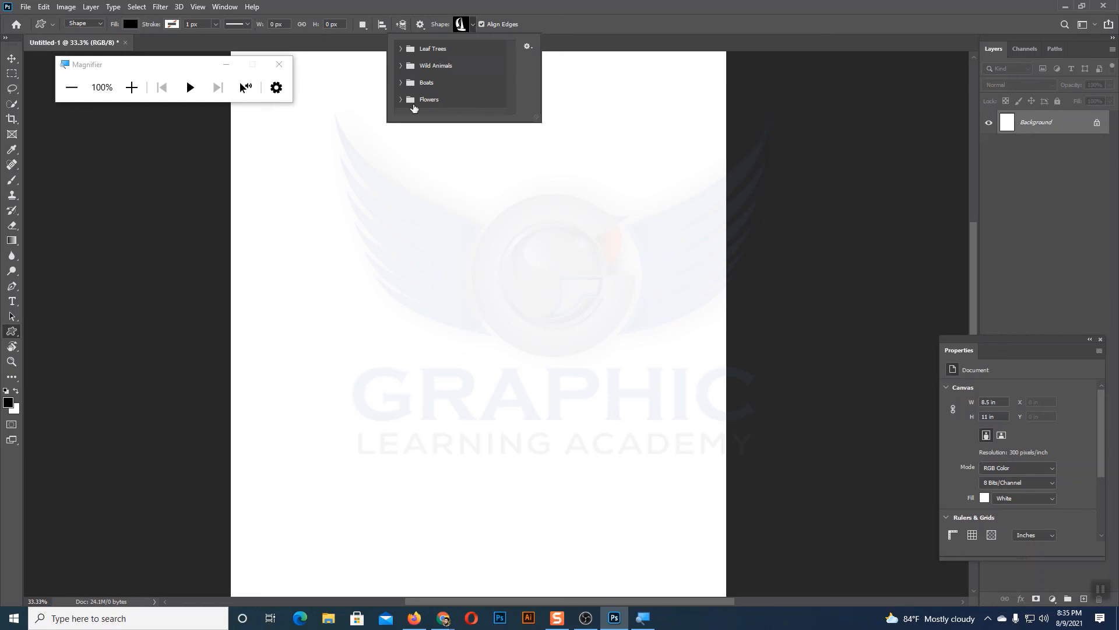
{"action": "left_click", "coordinate": [401, 49]}
{"action": "left_click", "coordinate": [401, 49]}
{"action": "key", "text": "v"}
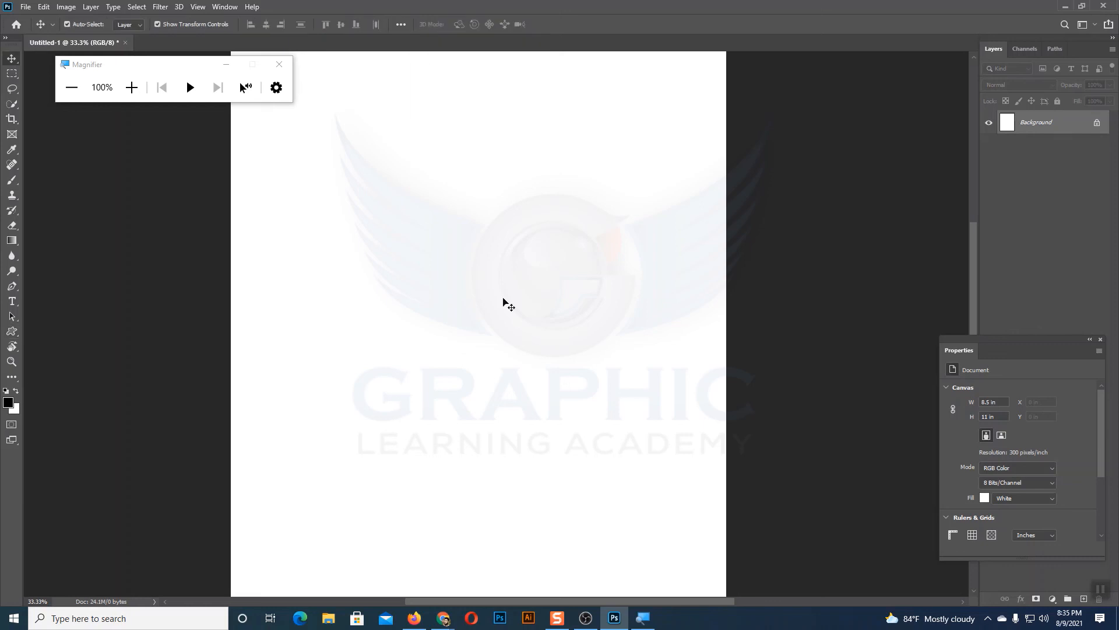
Look through the Leaf Trees shapes with the Custom Shape tool, close the shape list and return to the Move tool.
{"action": "left_click", "coordinate": [11, 331]}
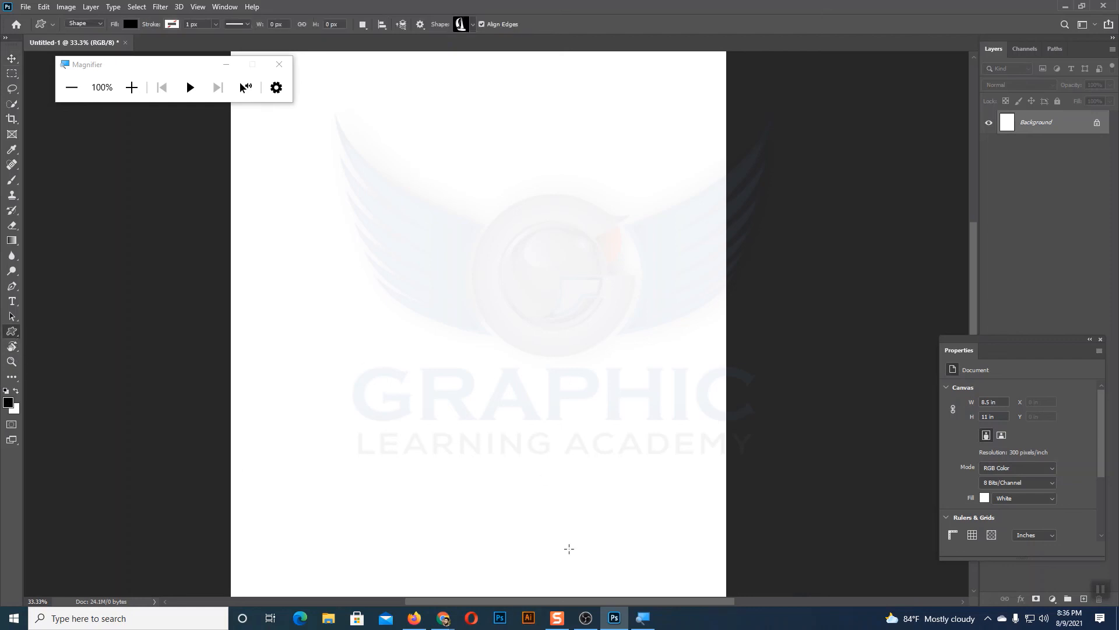
{"action": "mouse_move", "coordinate": [610, 622]}
{"action": "left_click", "coordinate": [473, 25]}
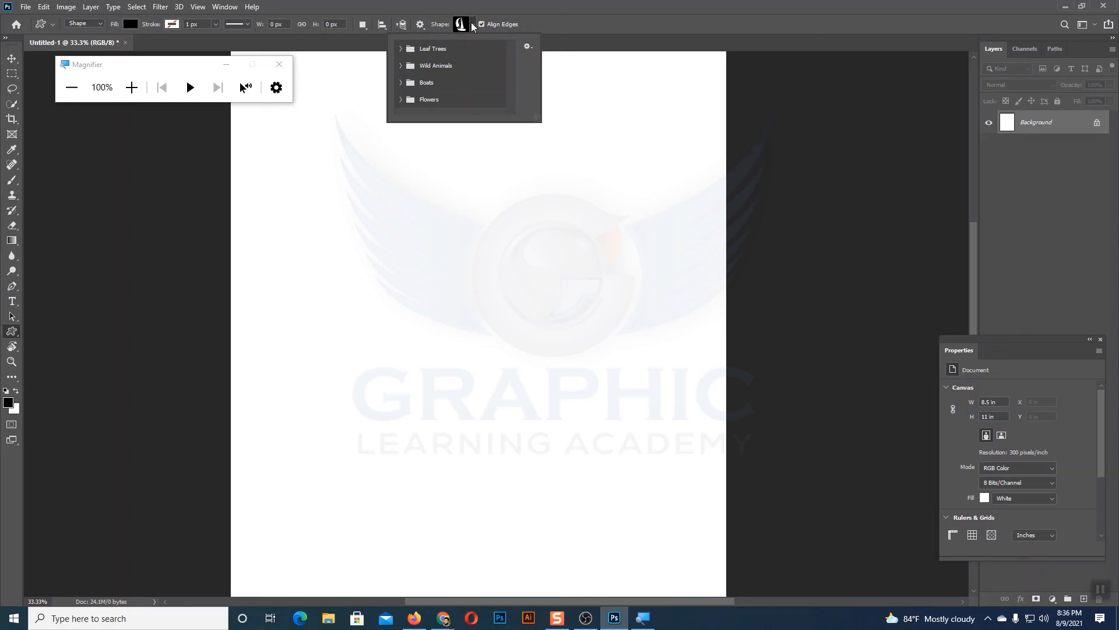
{"action": "left_click", "coordinate": [414, 49]}
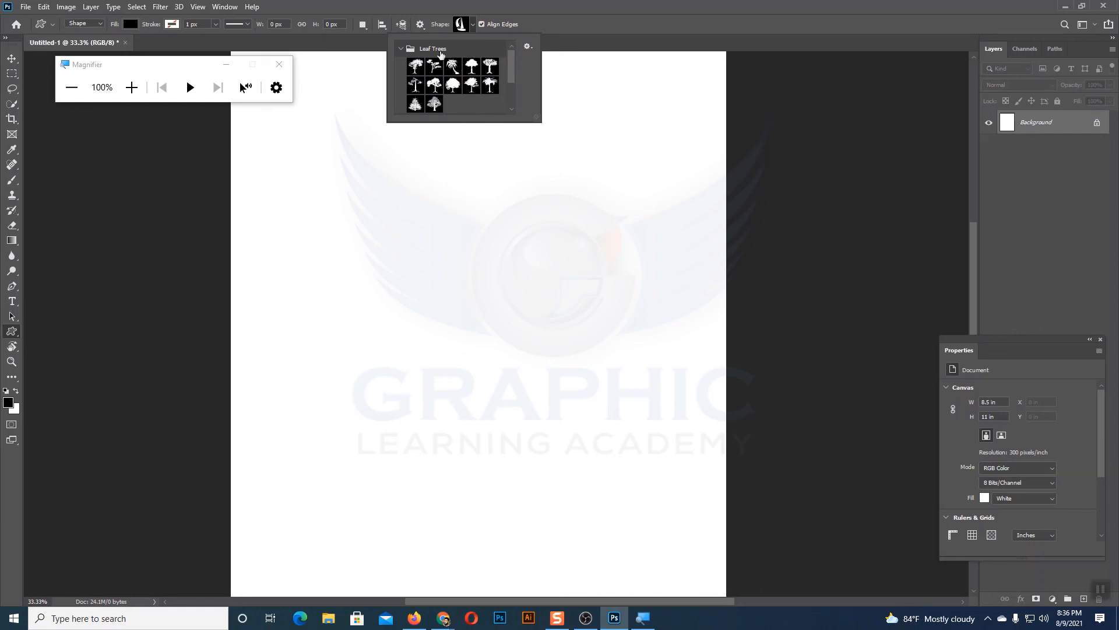
{"action": "scroll", "coordinate": [460, 99], "scroll_direction": "down", "scroll_amount": 3}
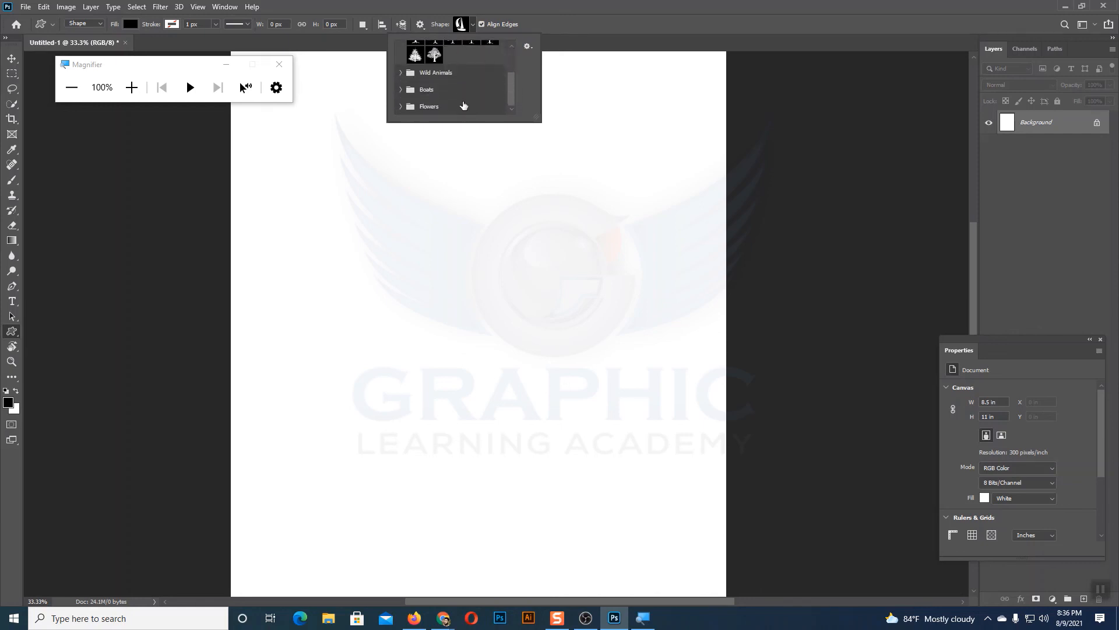
{"action": "scroll", "coordinate": [464, 105], "scroll_direction": "up", "scroll_amount": 3}
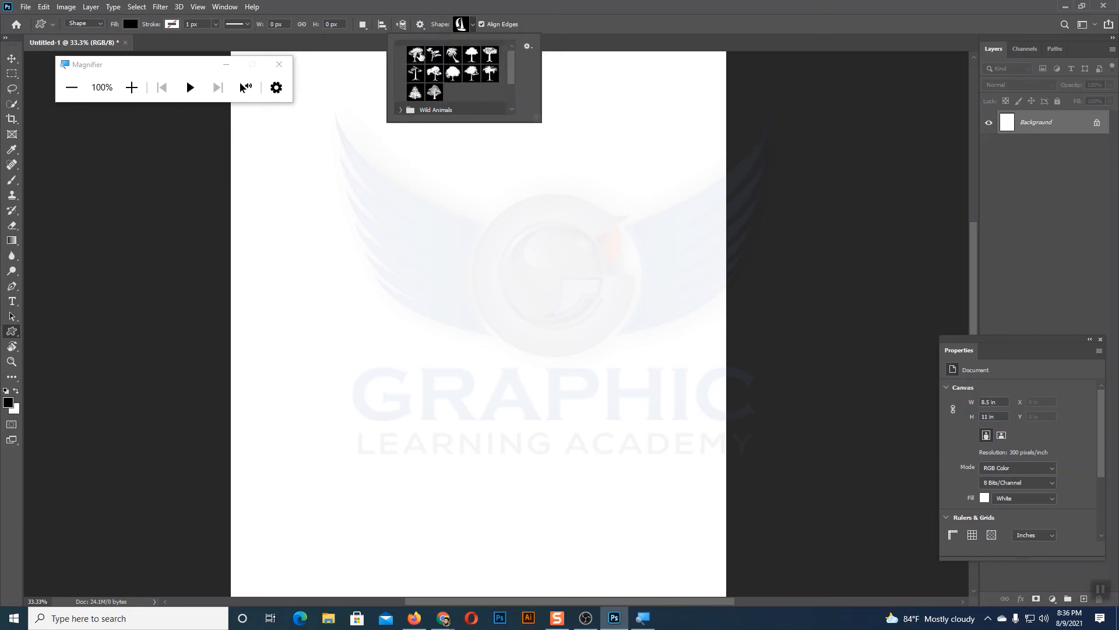
{"action": "left_click", "coordinate": [472, 26]}
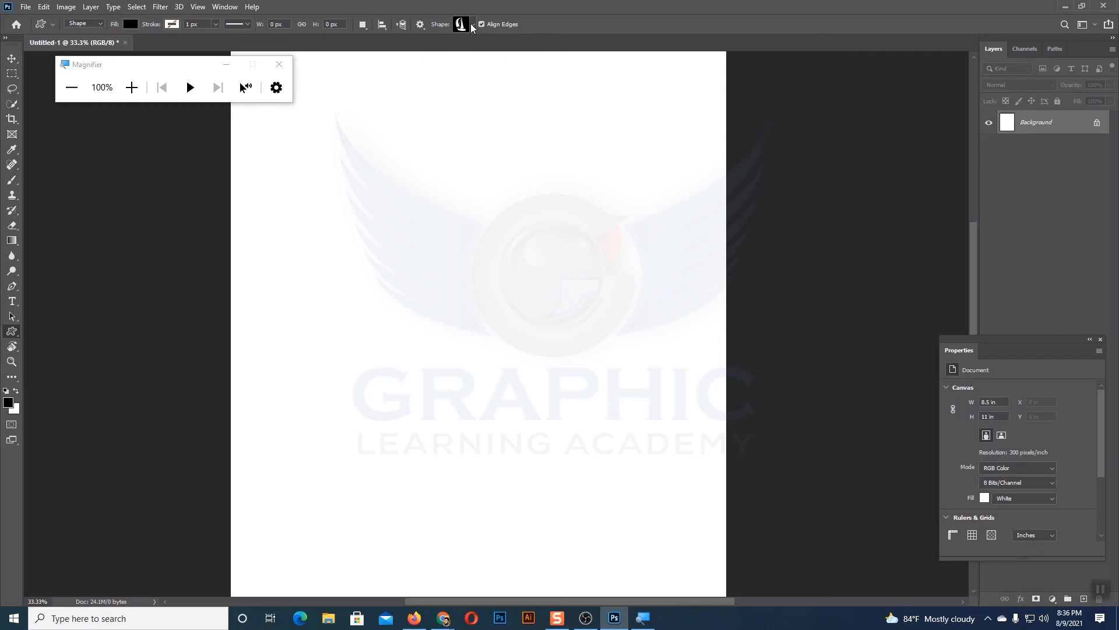
{"action": "left_click", "coordinate": [18, 61]}
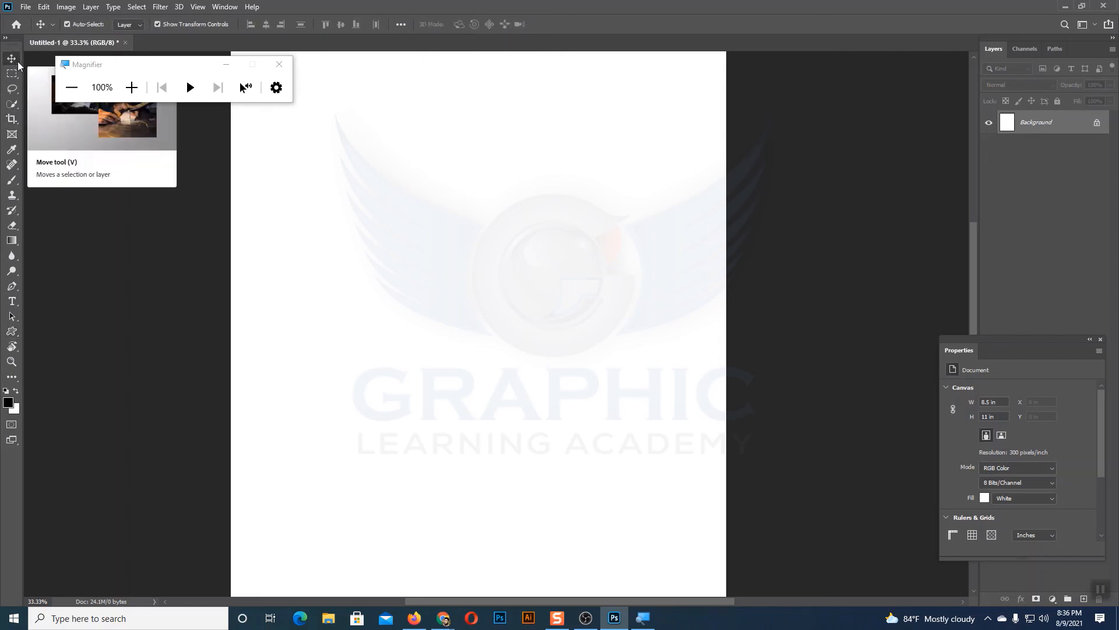